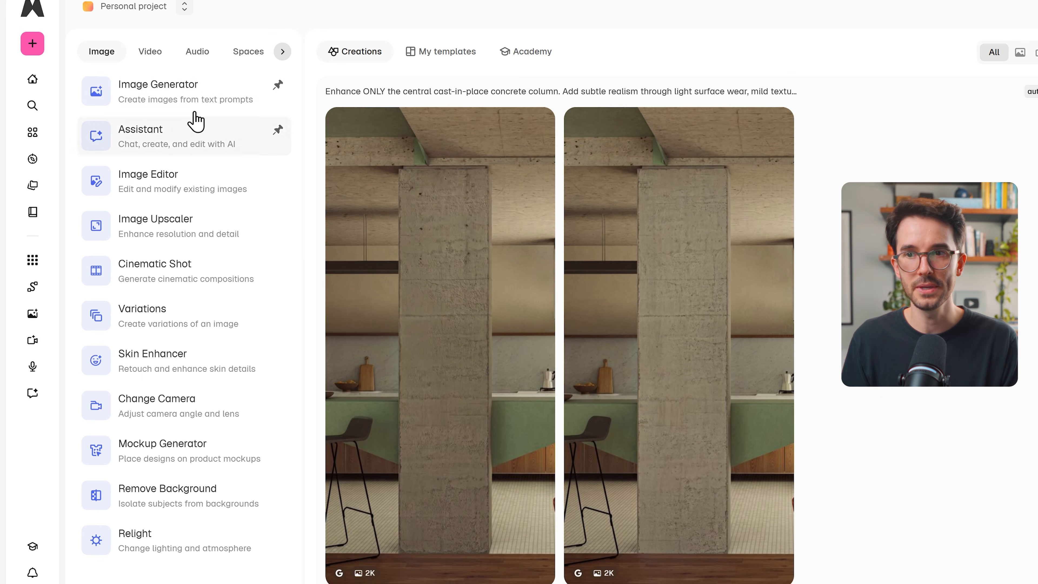
- Open the Image Generator tool
{"action": "left_click", "coordinate": [123, 98]}
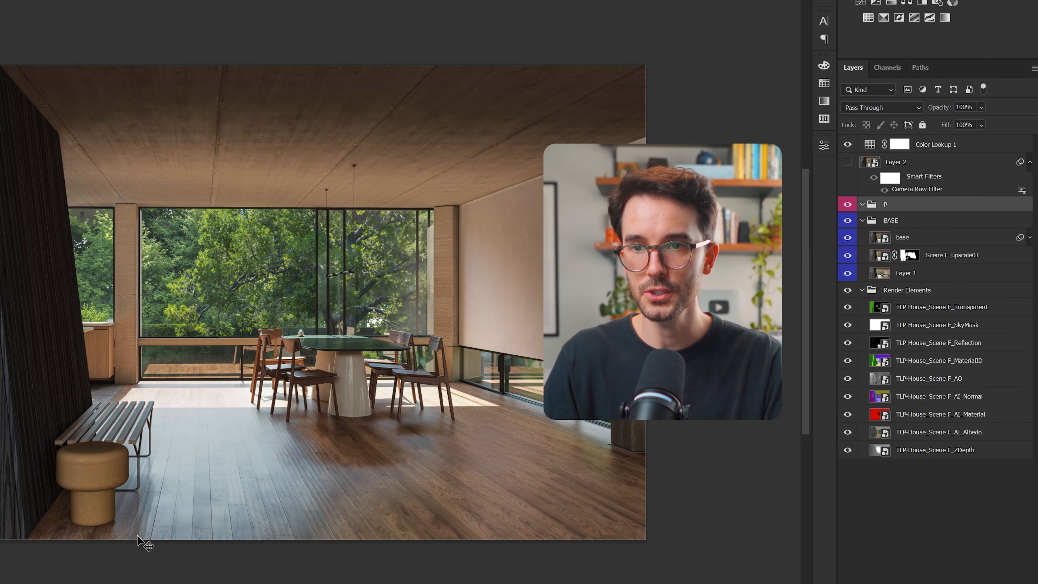
{"action": "left_click", "coordinate": [907, 290]}
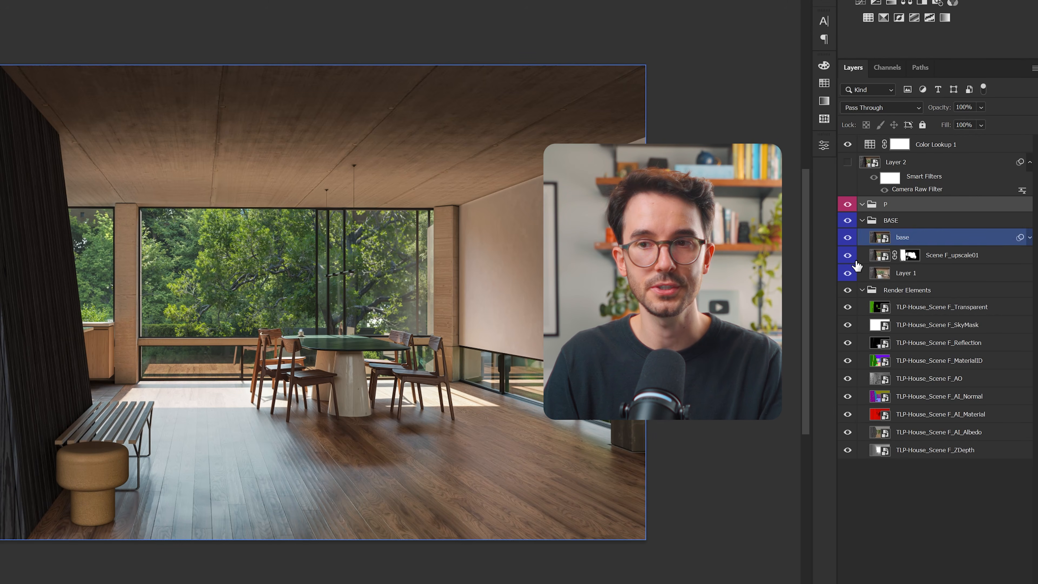
{"action": "left_click", "coordinate": [866, 415]}
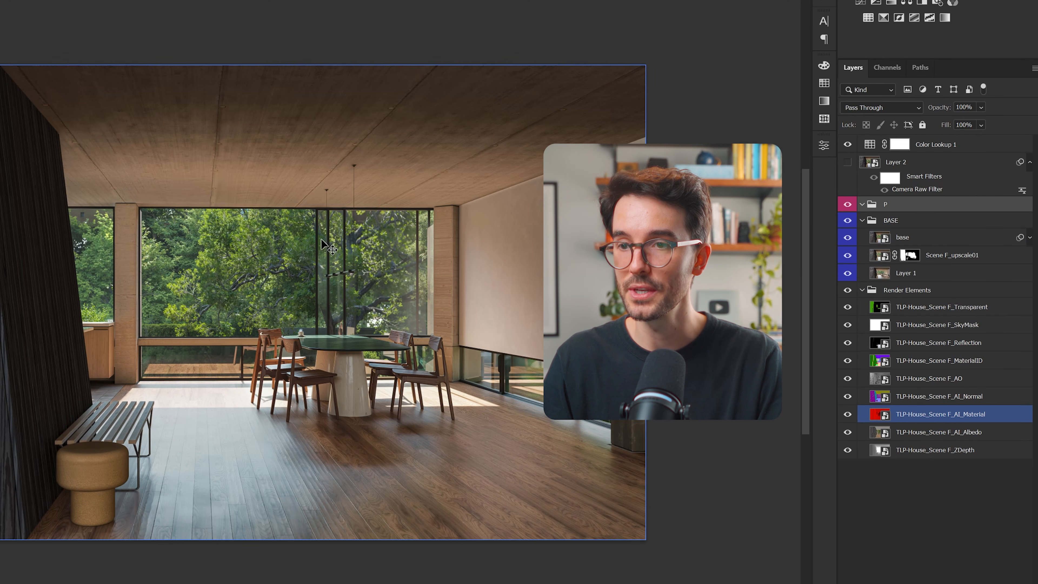
{"action": "scroll", "coordinate": [215, 345], "scroll_direction": "down", "scroll_amount": 3}
{"action": "scroll", "coordinate": [216, 345], "scroll_direction": "up", "scroll_amount": 5}
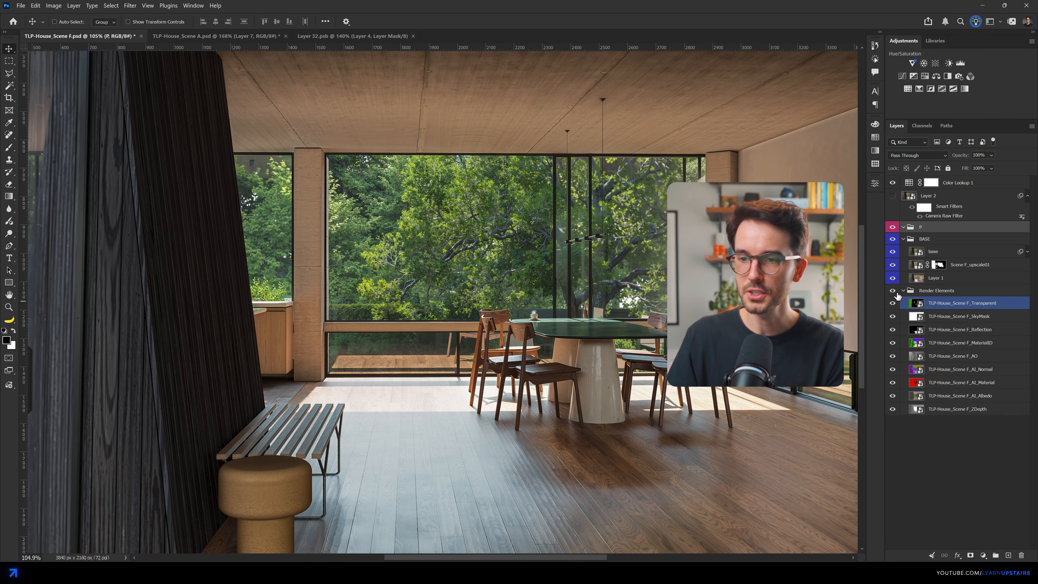
- Copy a square area covering the window and part of the dining table from the base layer to a new layer in group P
{"action": "left_click", "coordinate": [930, 251]}
{"action": "key", "text": "m"}
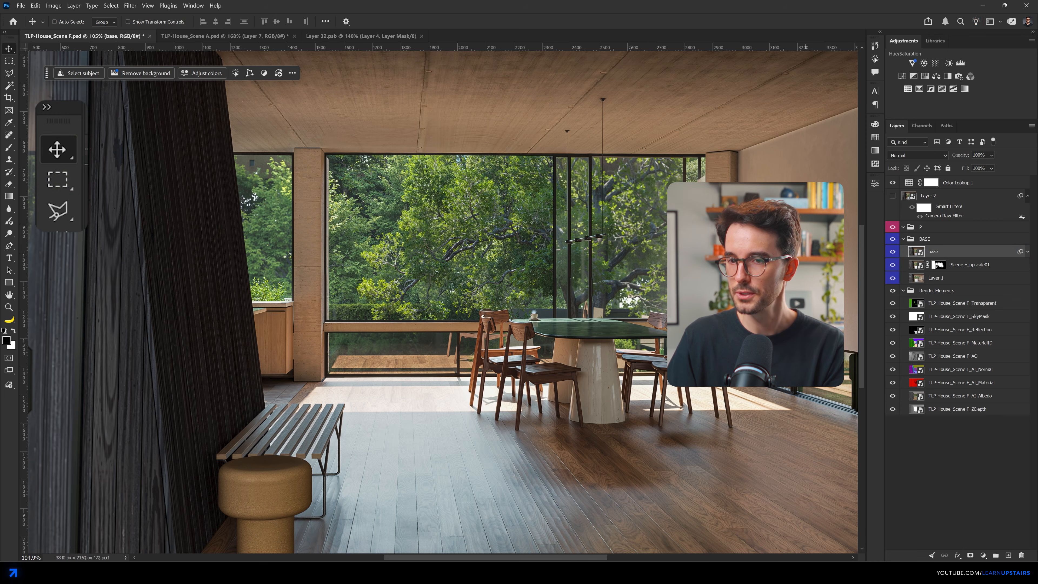
{"action": "left_click_drag", "start_coordinate": [259, 99], "coordinate": [603, 443]}
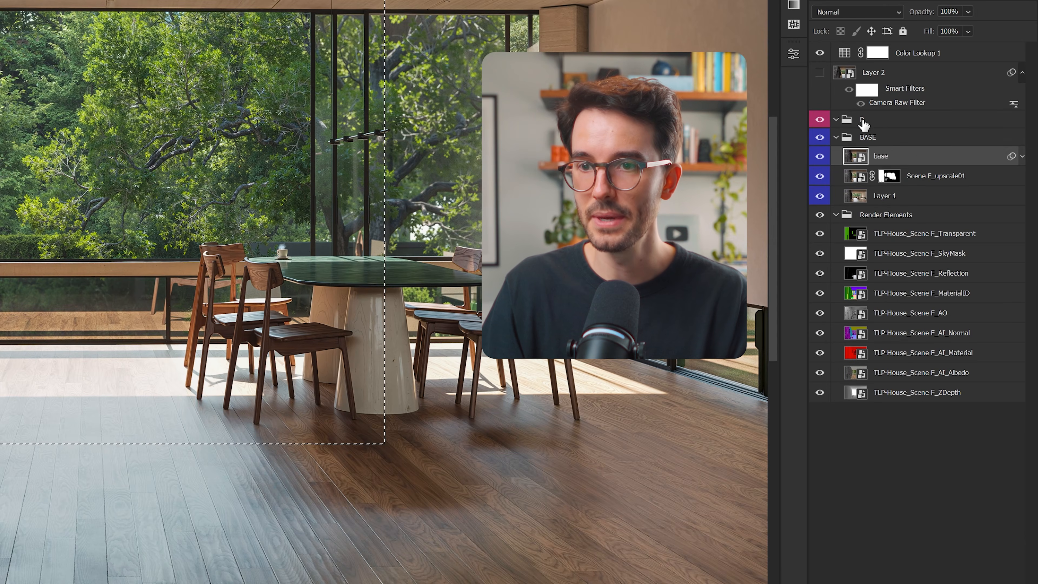
{"action": "key", "text": "ctrl+j"}
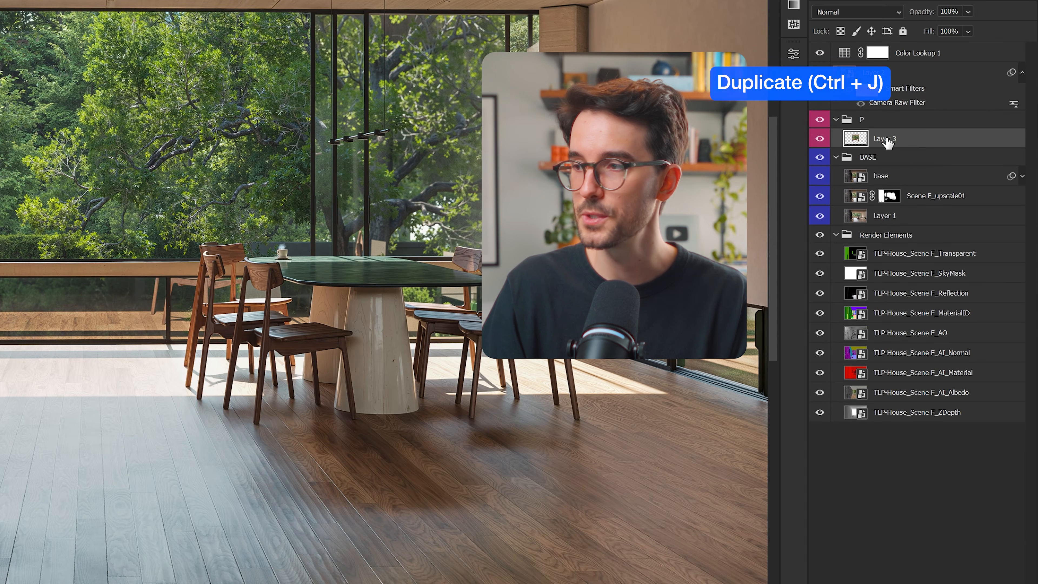
- Convert the copied crop layer to a smart object and open its contents for editing
{"action": "right_click", "coordinate": [882, 139]}
{"action": "left_click", "coordinate": [919, 433]}
{"action": "double_click", "coordinate": [857, 139]}
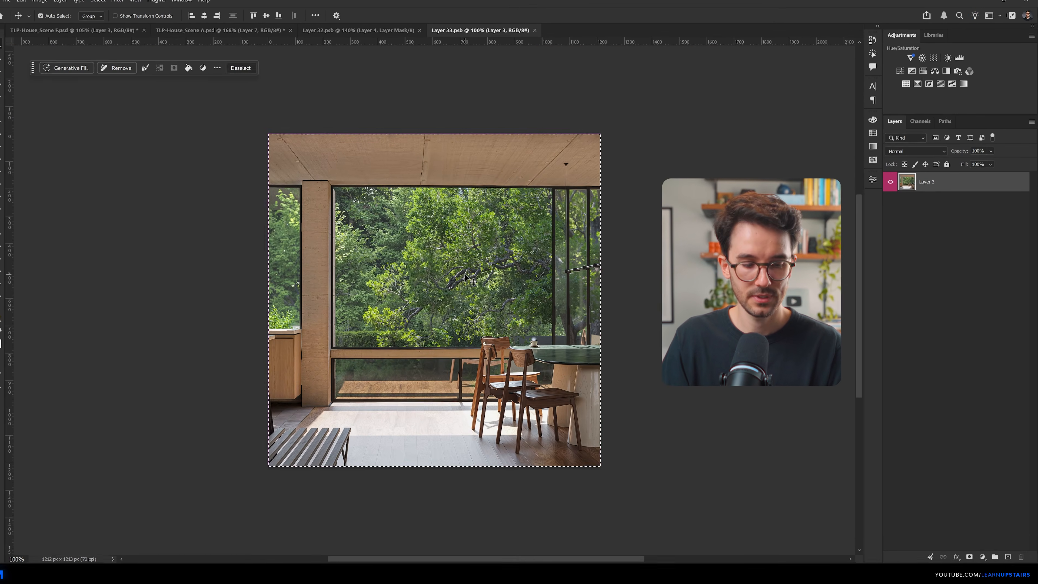
- Copy the whole cropped image and switch to Magnific to paste it as a reference in the Image Generator
{"action": "key", "text": "ctrl+a"}
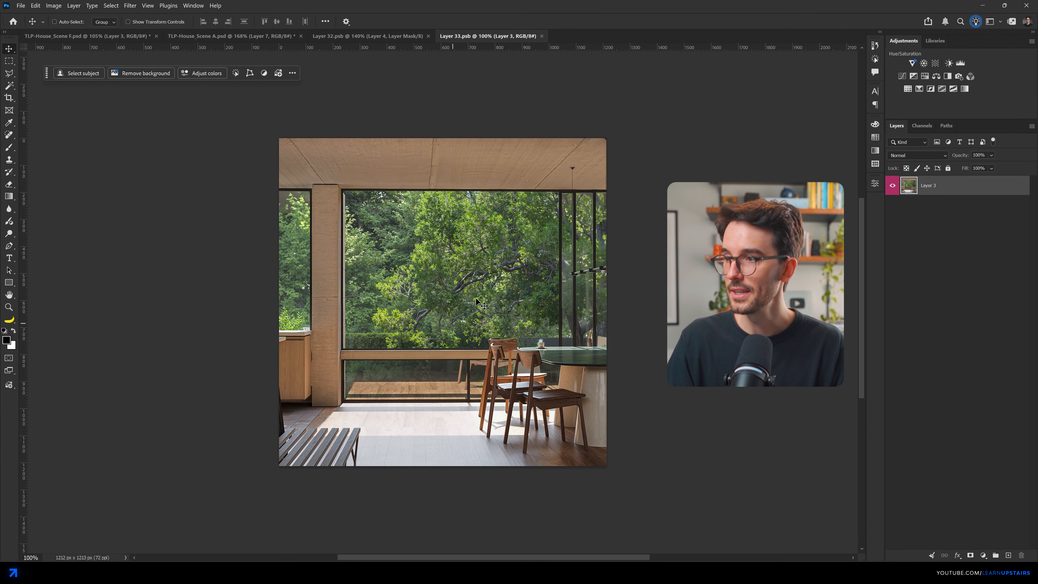
{"action": "key", "text": "ctrl+c"}
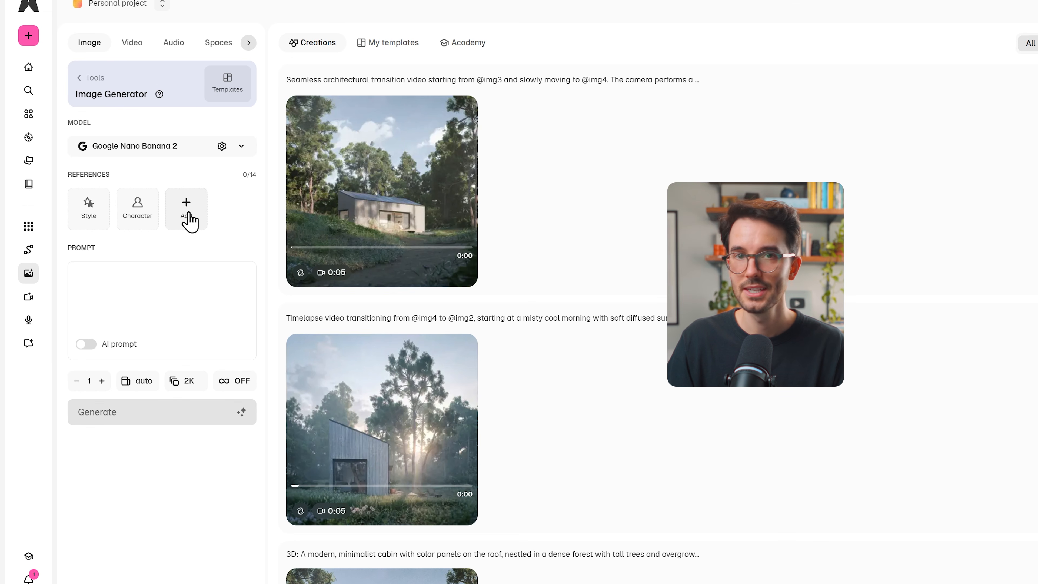
{"action": "key", "text": "ctrl+v"}
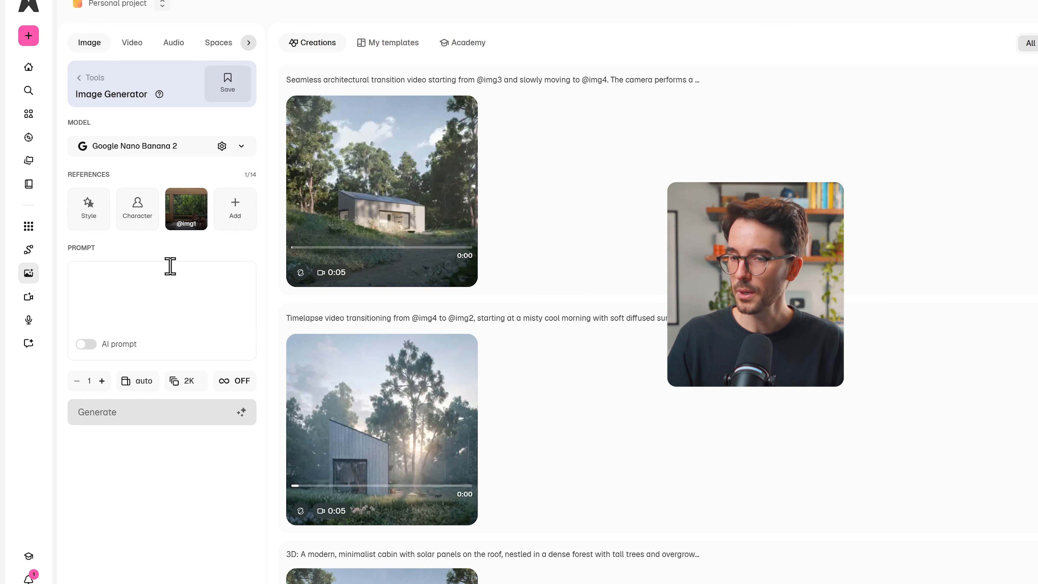
- Enter the prompt "Add a woman by the window looking out" with the prepared outfit description and instructions to keep architecture, proportions and camera angle
{"action": "left_click", "coordinate": [163, 273]}
{"action": "type", "text": "Add a woman by the window looking o"}
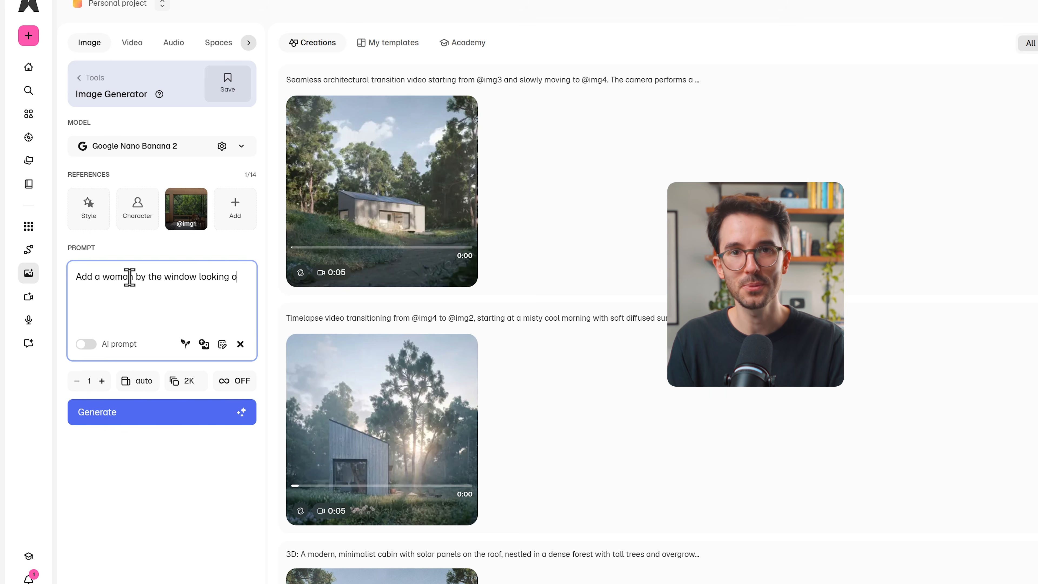
{"action": "type", "text": "ut"}
{"action": "key", "text": "ctrl+v"}
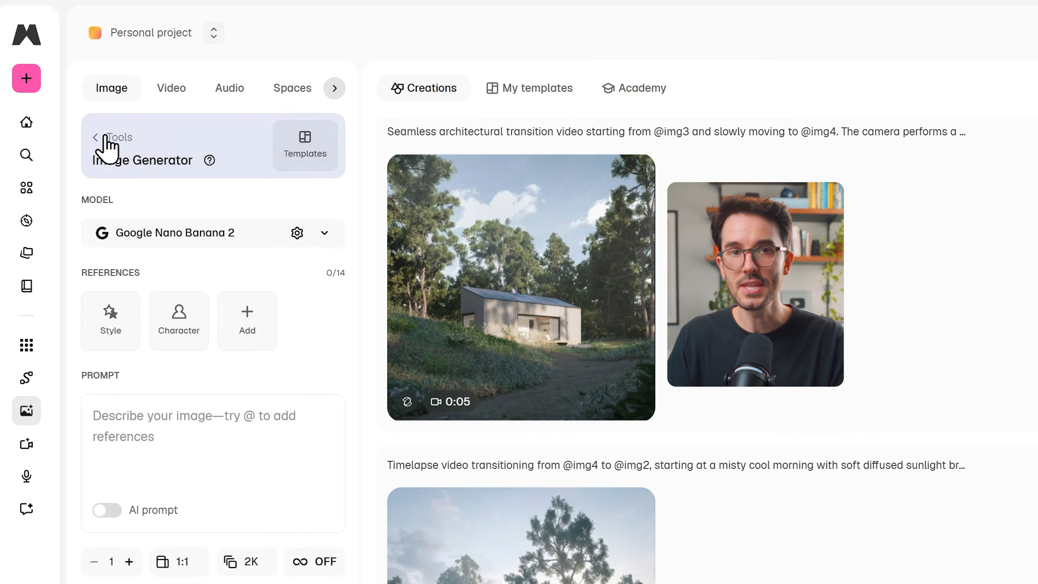
{"action": "left_click", "coordinate": [91, 78]}
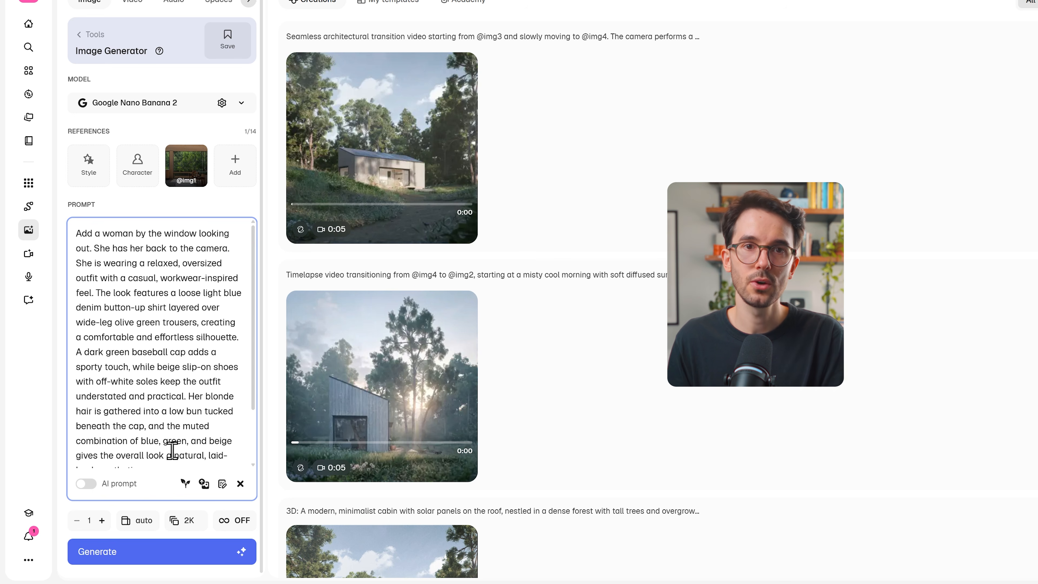
{"action": "scroll", "coordinate": [175, 448], "scroll_direction": "down", "scroll_amount": 2}
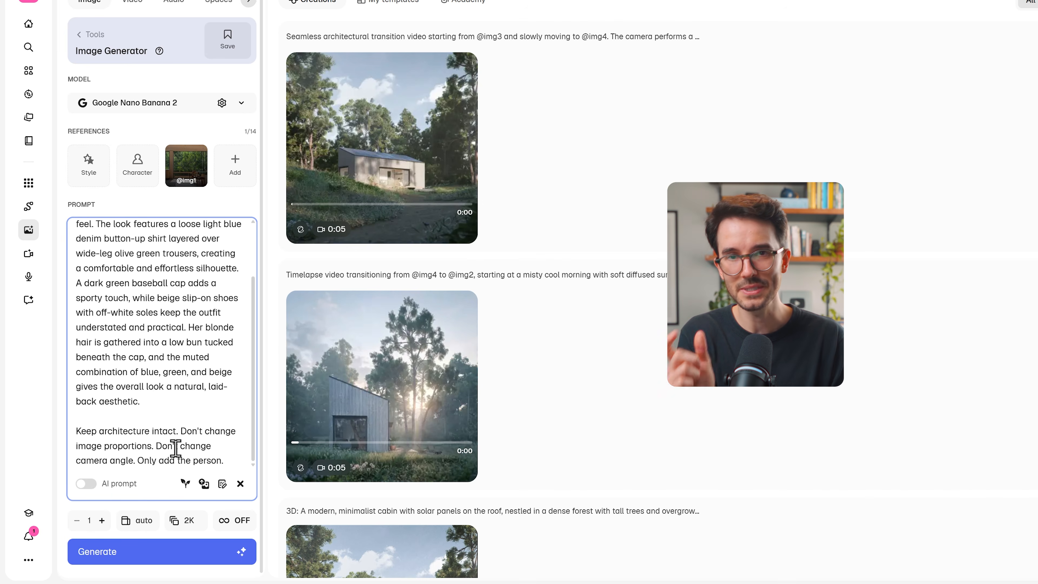
{"action": "scroll", "coordinate": [176, 448], "scroll_direction": "up", "scroll_amount": 3}
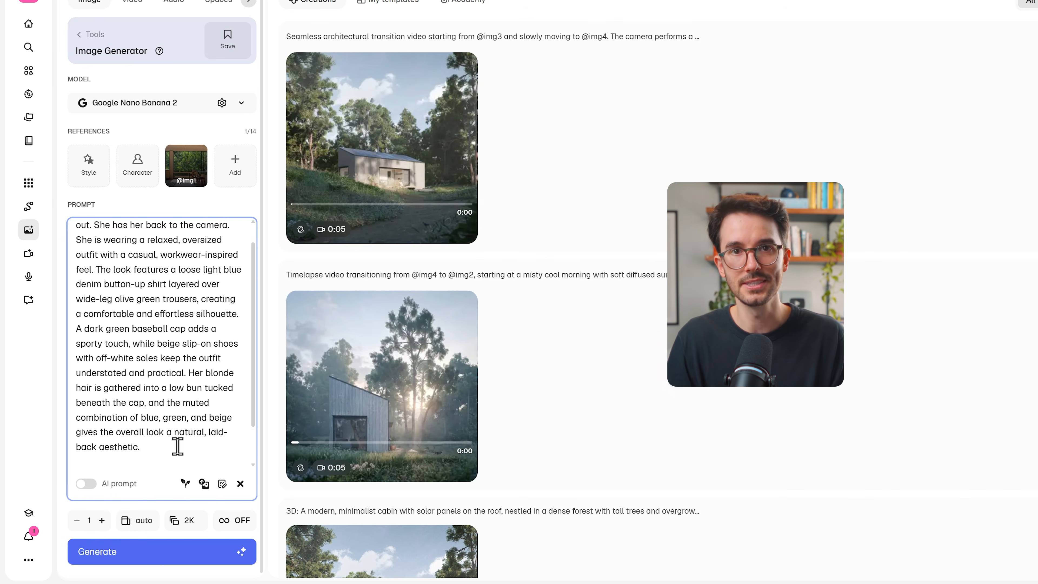
- Set the output aspect ratio to auto and the resolution to 2K, leaving Unlimited off
{"action": "left_click", "coordinate": [141, 526]}
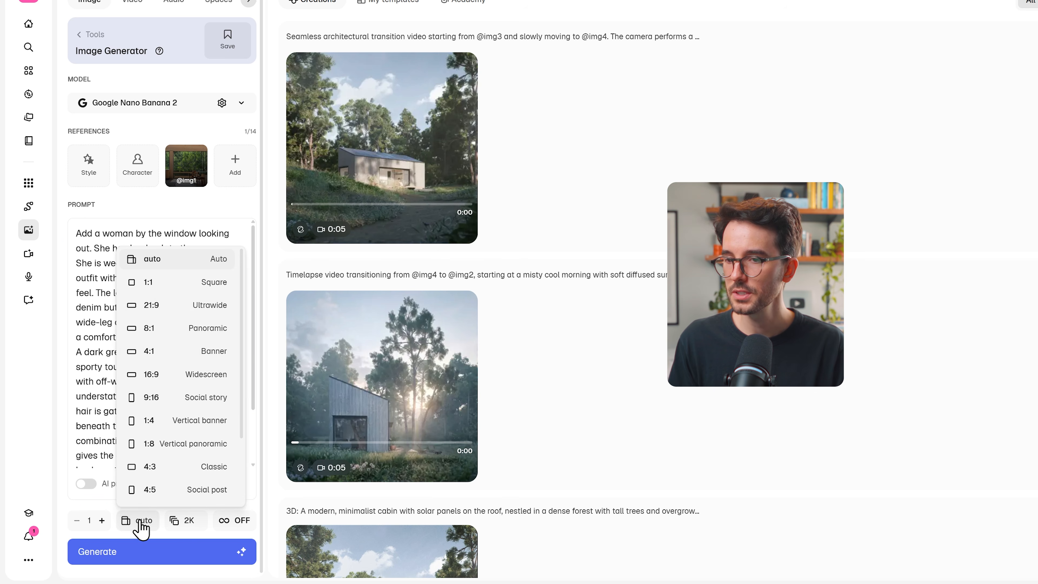
{"action": "left_click", "coordinate": [139, 260]}
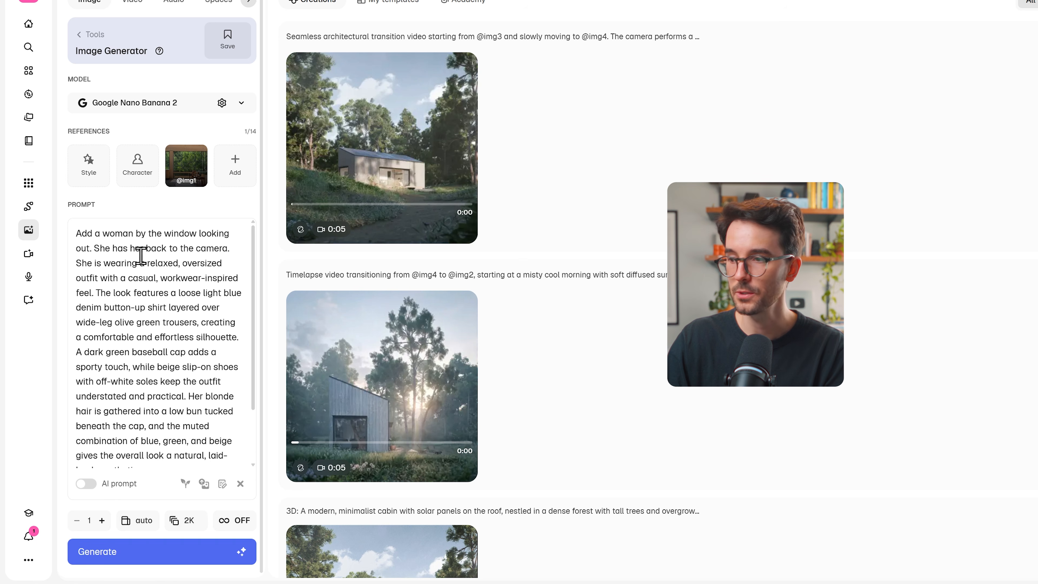
{"action": "left_click", "coordinate": [180, 526]}
{"action": "left_click", "coordinate": [183, 470]}
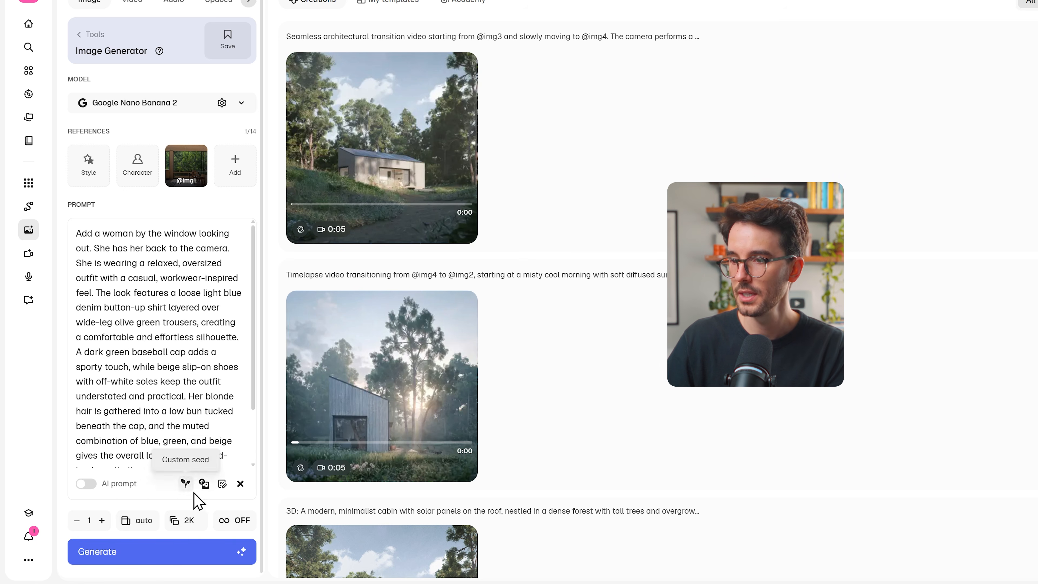
{"action": "mouse_move", "coordinate": [237, 527]}
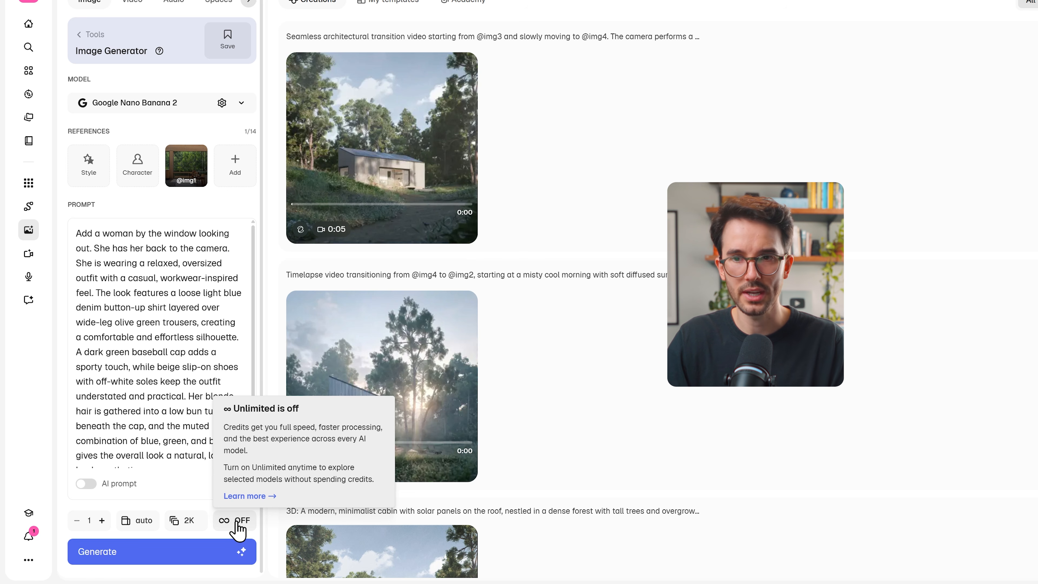
- Choose Google Nano Banana 2 as the model and generate the image twice
{"action": "left_click", "coordinate": [106, 104]}
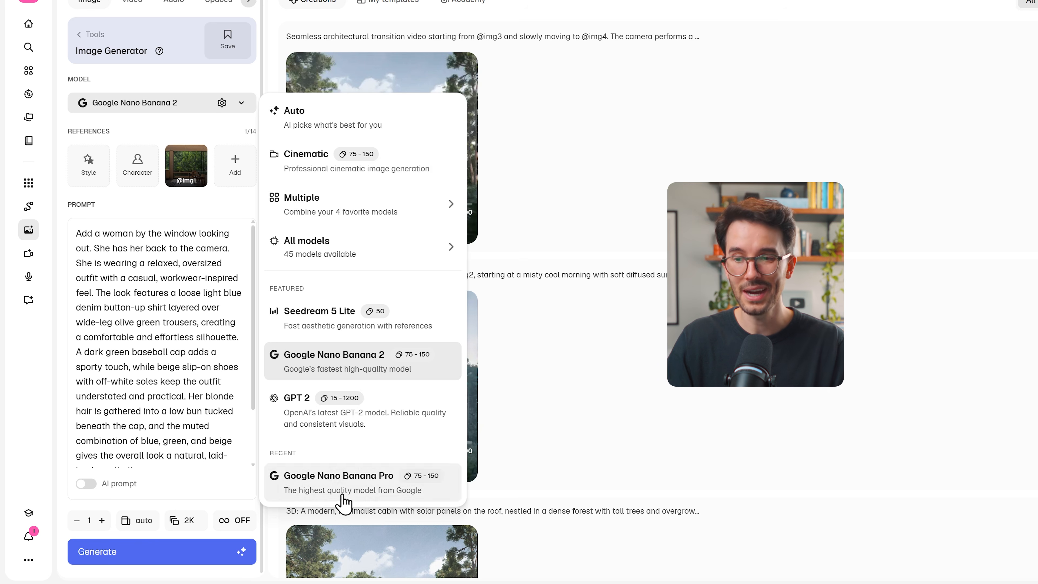
{"action": "left_click", "coordinate": [359, 261]}
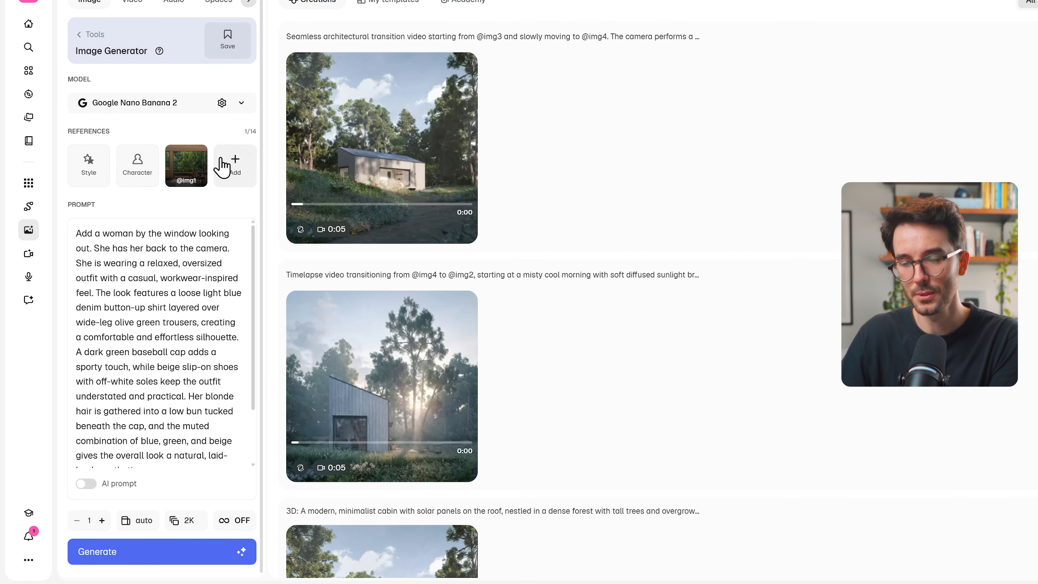
{"action": "left_click", "coordinate": [172, 107]}
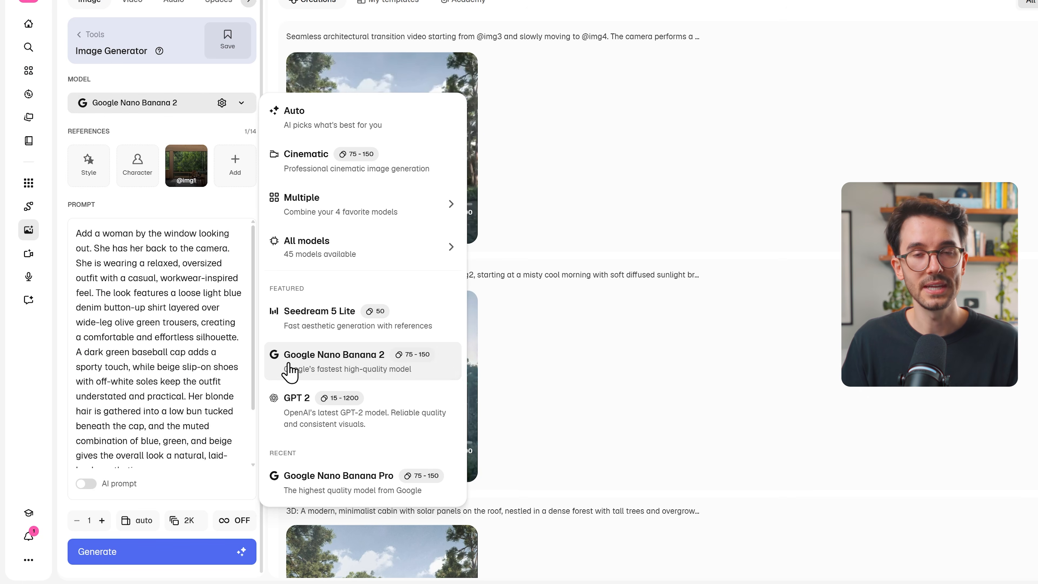
{"action": "left_click", "coordinate": [389, 362]}
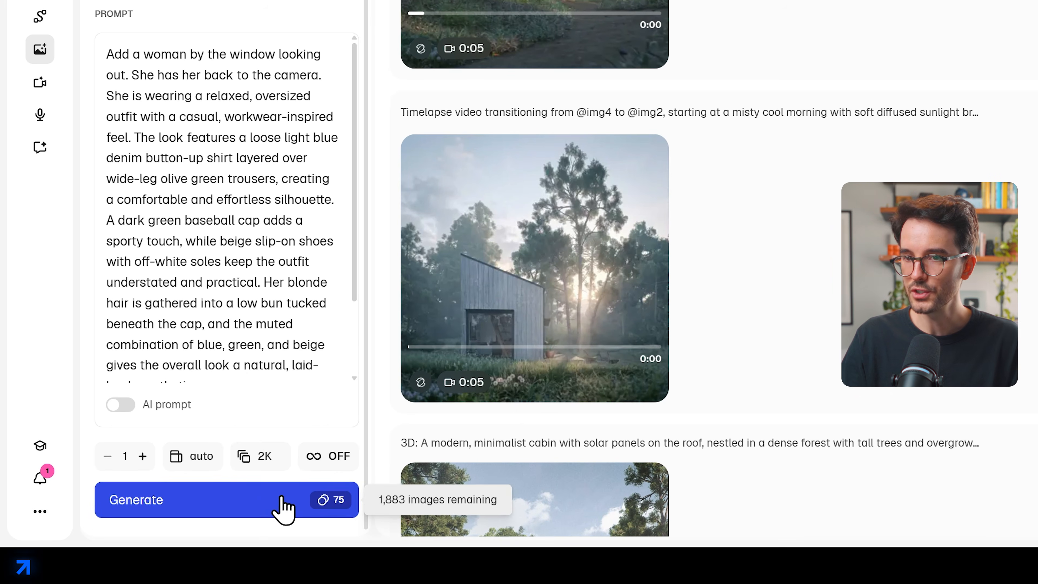
{"action": "left_click", "coordinate": [201, 549]}
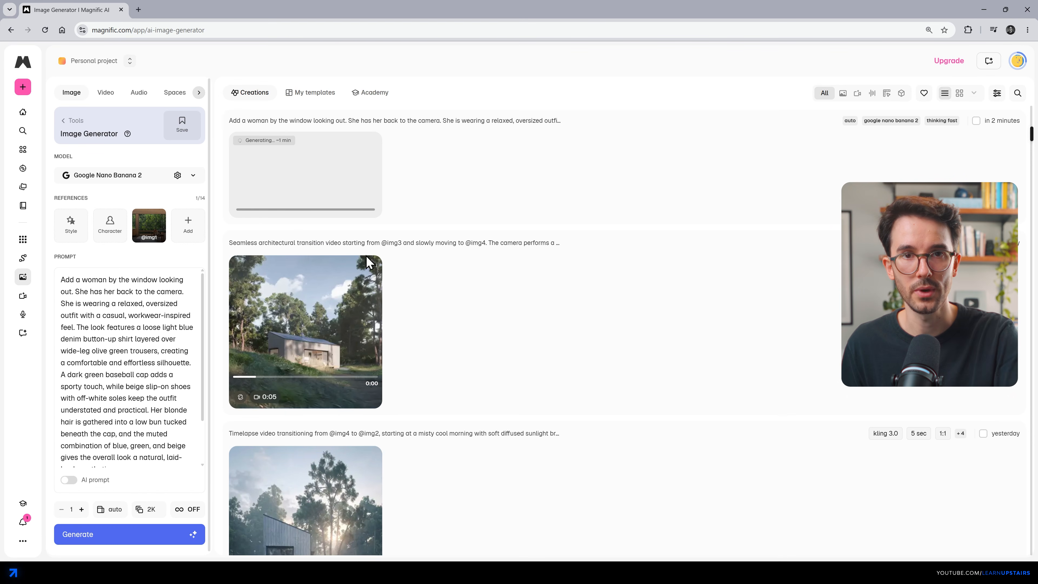
{"action": "left_click", "coordinate": [167, 539]}
- Change the prompt to a brown baseball cap and beige trousers, and generate another image
{"action": "left_click_drag", "start_coordinate": [68, 374], "coordinate": [104, 375]}
{"action": "type", "text": "brown"}
{"action": "double_click", "coordinate": [100, 351]}
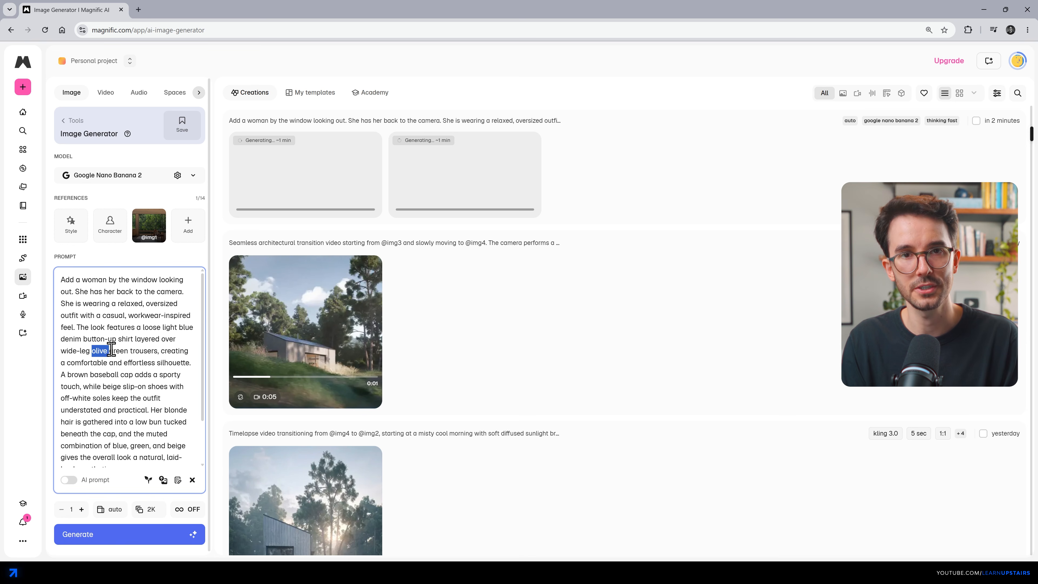
{"action": "type", "text": "beige"}
{"action": "double_click", "coordinate": [129, 350]}
{"action": "key", "text": "BackSpace"}
{"action": "key", "text": "BackSpace"}
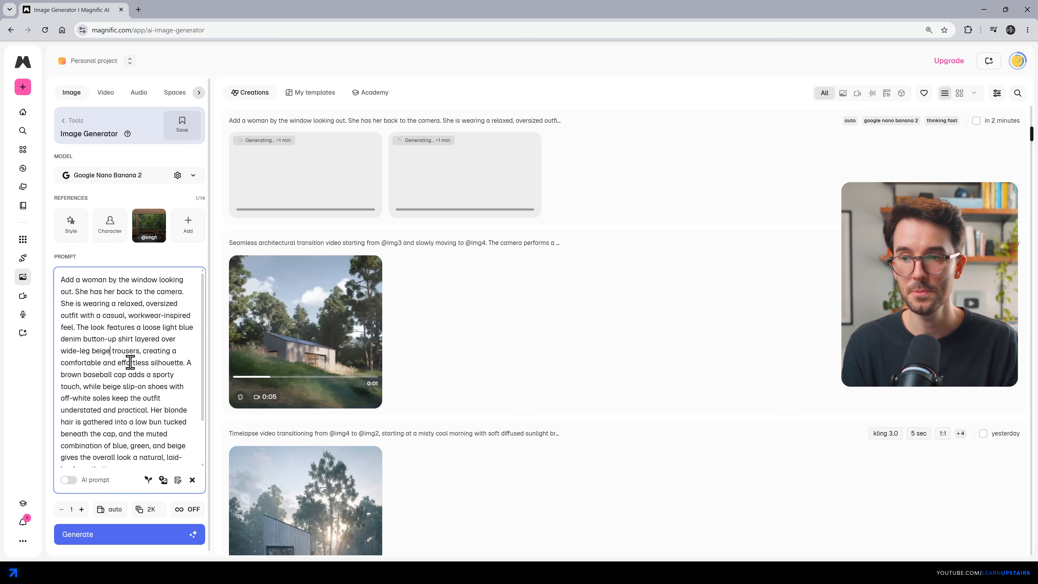
{"action": "left_click_drag", "start_coordinate": [92, 350], "coordinate": [130, 351]}
{"action": "left_click", "coordinate": [142, 365]}
{"action": "left_click", "coordinate": [154, 533]}
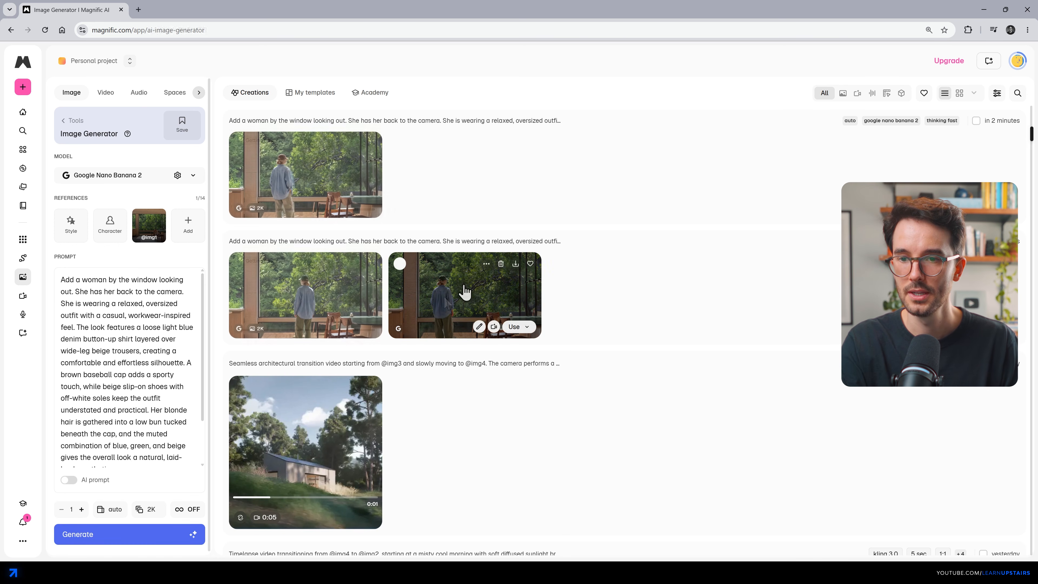
- Open the generated image of the woman in the green cap and olive trousers and copy it to the clipboard
{"action": "left_click", "coordinate": [450, 286]}
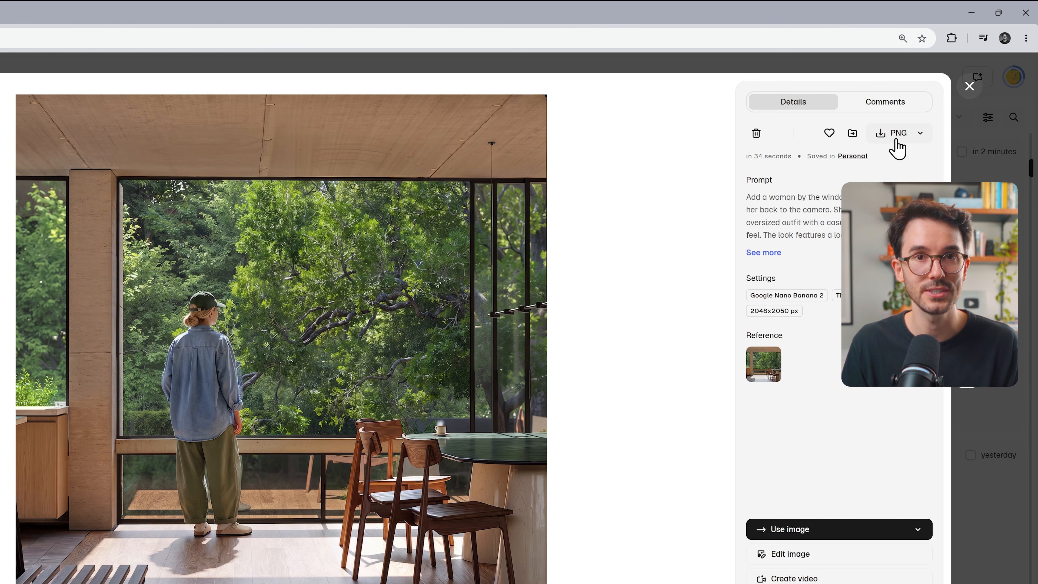
{"action": "left_click", "coordinate": [921, 133]}
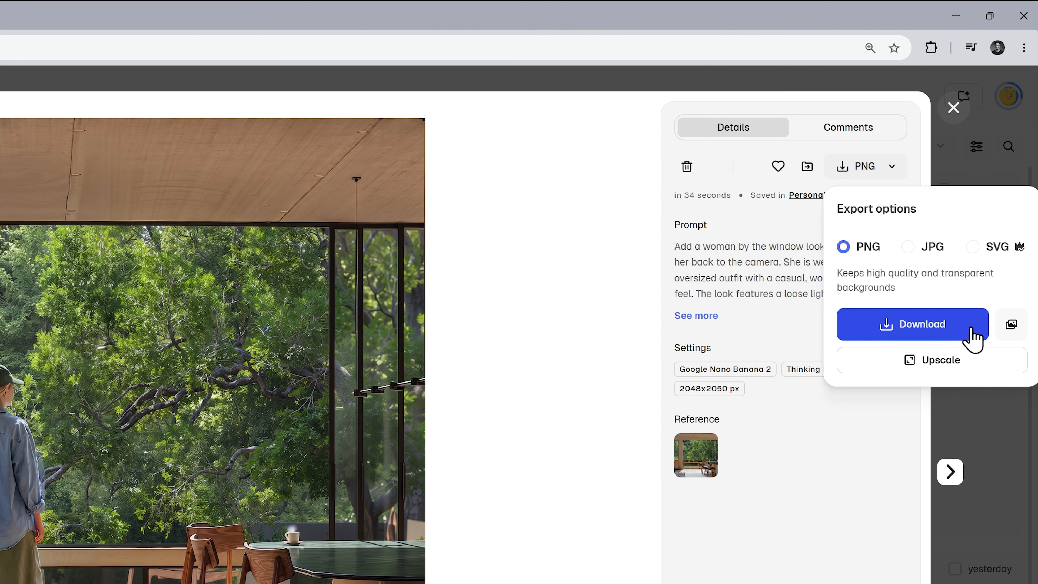
{"action": "left_click", "coordinate": [1013, 308]}
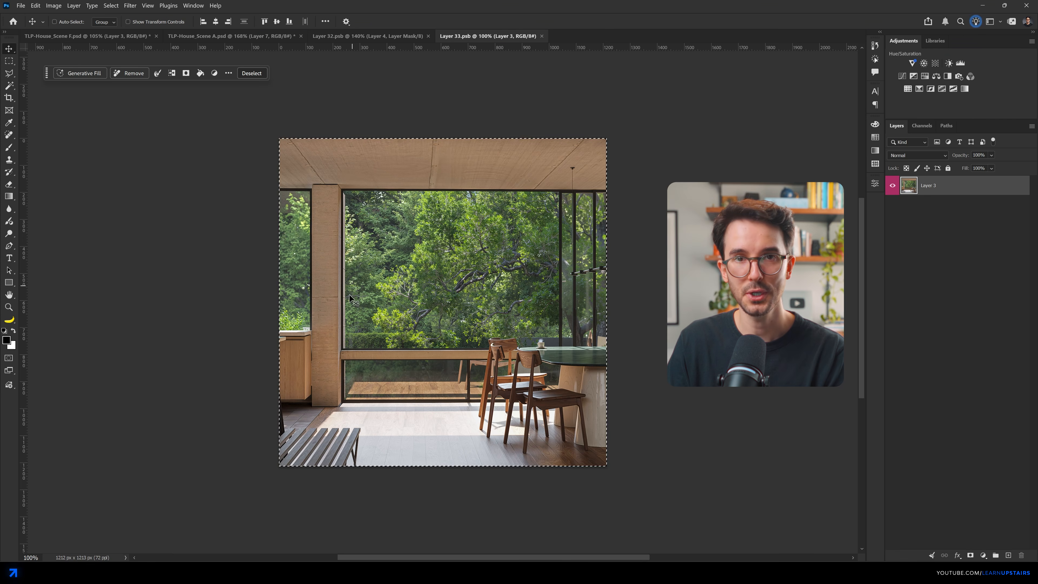
- Switch to Photoshop, paste the generated image into Layer 33.psb and scale it down to fit the canvas
{"action": "key", "text": "ctrl+v"}
{"action": "scroll", "coordinate": [404, 290], "scroll_direction": "down", "scroll_amount": 5}
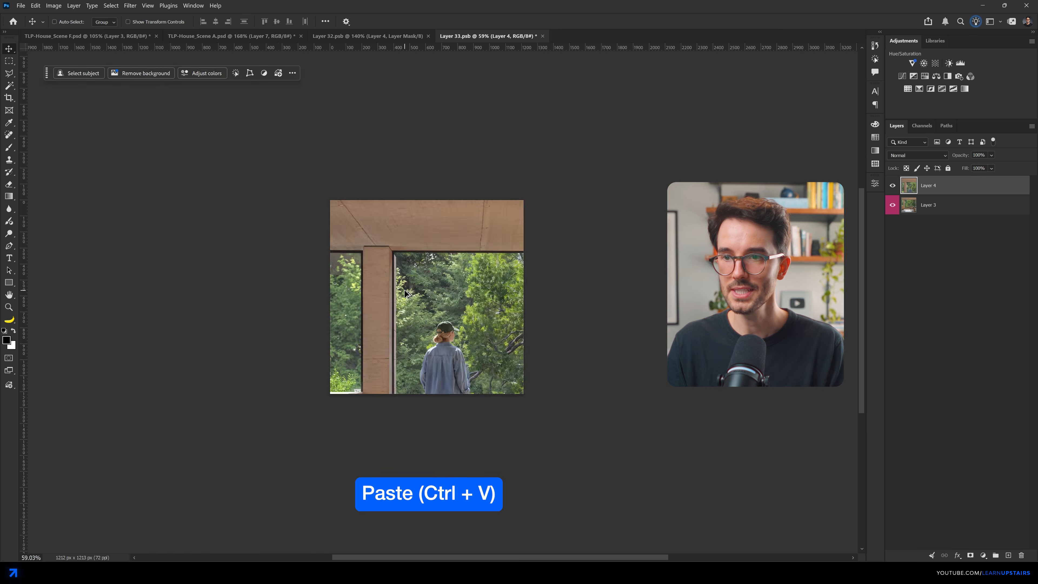
{"action": "key", "text": "ctrl+t"}
{"action": "left_click_drag", "start_coordinate": [561, 438], "coordinate": [481, 354]}
{"action": "key", "text": "Return"}
- Compare the pasted image with the original crop beneath by toggling the pasted layer's visibility
{"action": "scroll", "coordinate": [410, 303], "scroll_direction": "up", "scroll_amount": 5}
{"action": "scroll", "coordinate": [410, 302], "scroll_direction": "up", "scroll_amount": 2}
{"action": "left_click", "coordinate": [893, 185]}
{"action": "left_click", "coordinate": [893, 186]}
{"action": "left_click", "coordinate": [893, 185]}
{"action": "left_click", "coordinate": [893, 185]}
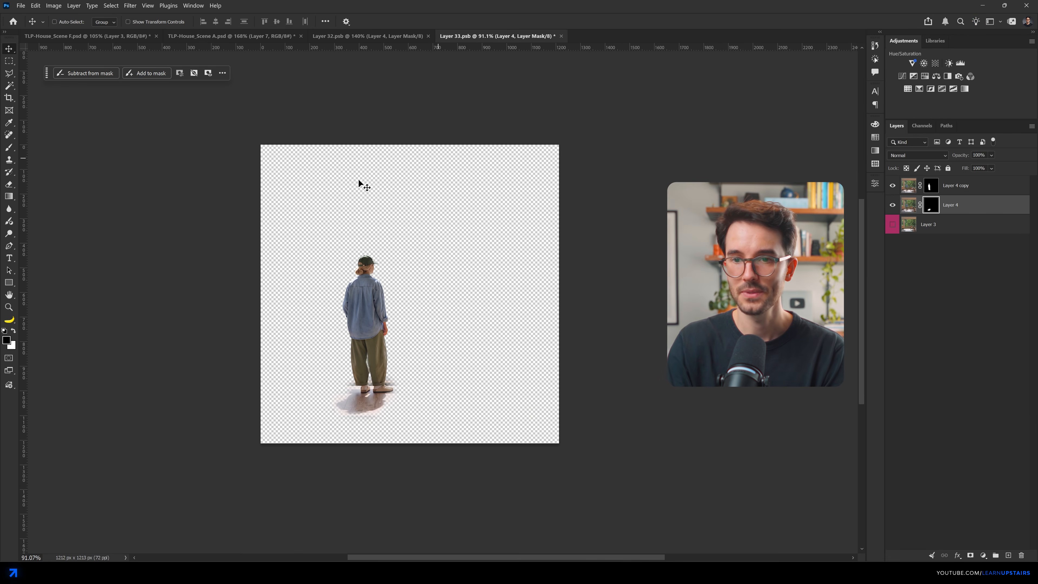
- Save and close Layer 33.psb to update the smart object in TLP-House_Scene F.psd
{"action": "key", "text": "ctrl+s"}
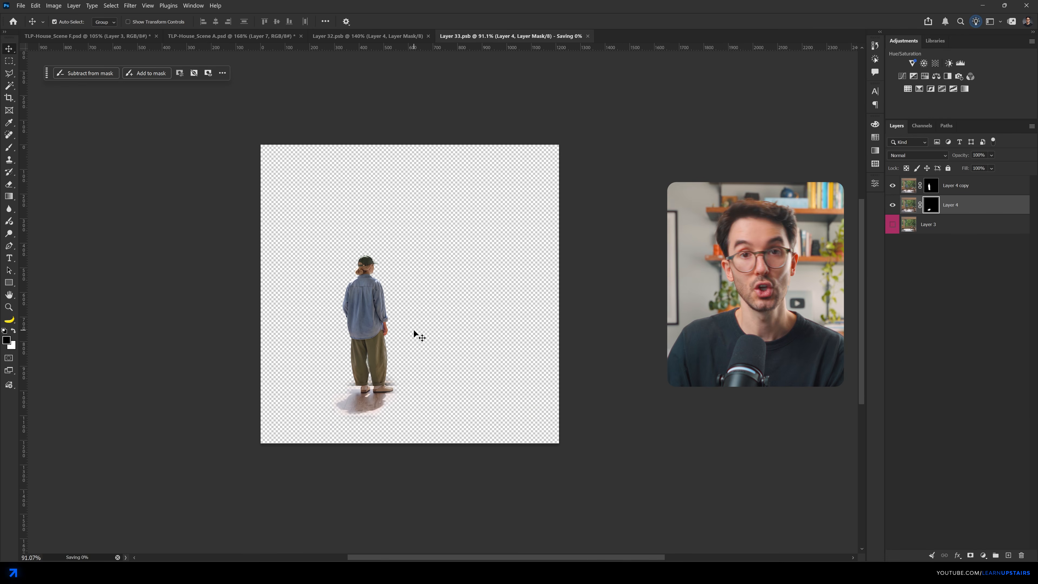
{"action": "key", "text": "ctrl+w"}
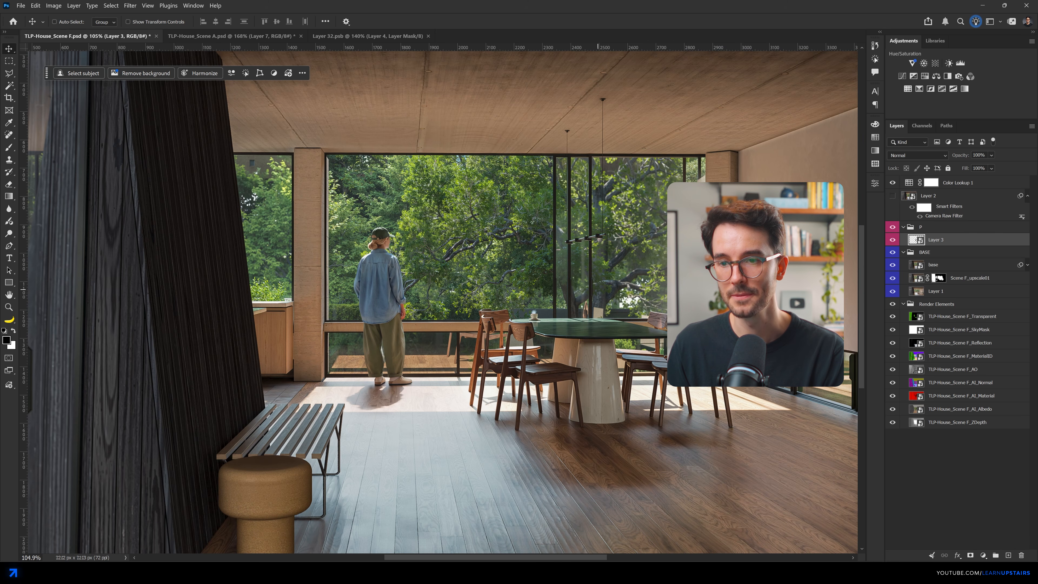
- Compare the render with and without the woman by toggling Layer 3's visibility, inspecting her up close by the window
{"action": "left_click", "coordinate": [893, 241]}
{"action": "left_click", "coordinate": [893, 241]}
{"action": "left_click", "coordinate": [892, 240]}
{"action": "left_click", "coordinate": [893, 241]}
{"action": "scroll", "coordinate": [387, 264], "scroll_direction": "up", "scroll_amount": 8}
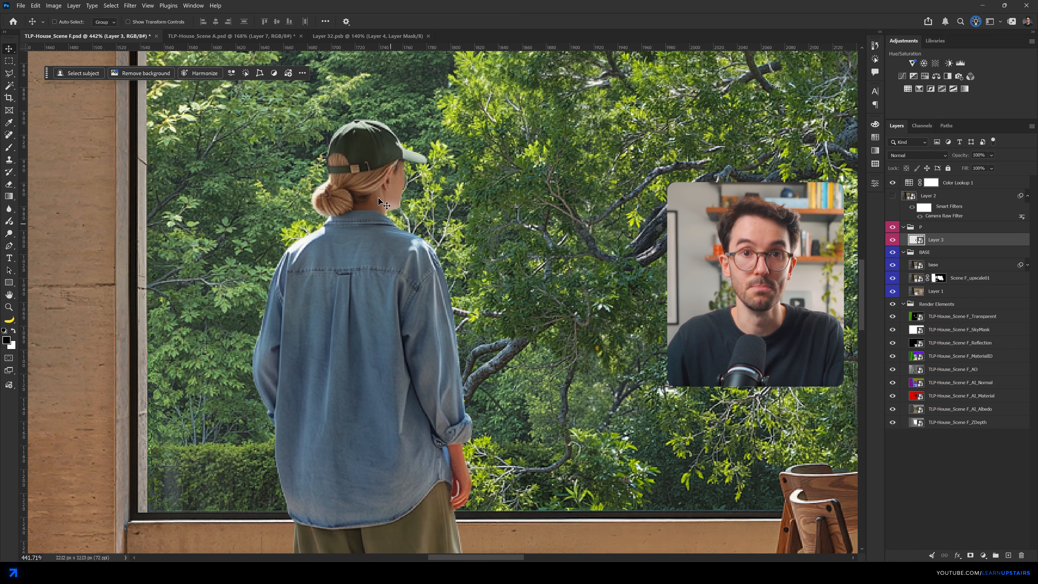
{"action": "left_click", "coordinate": [893, 240]}
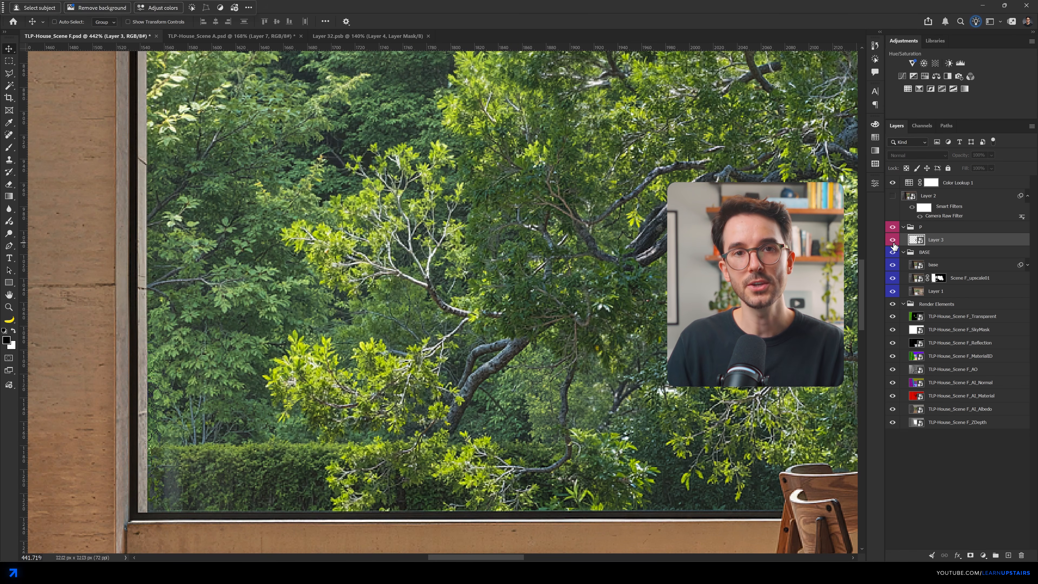
{"action": "key", "text": "ctrl+0"}
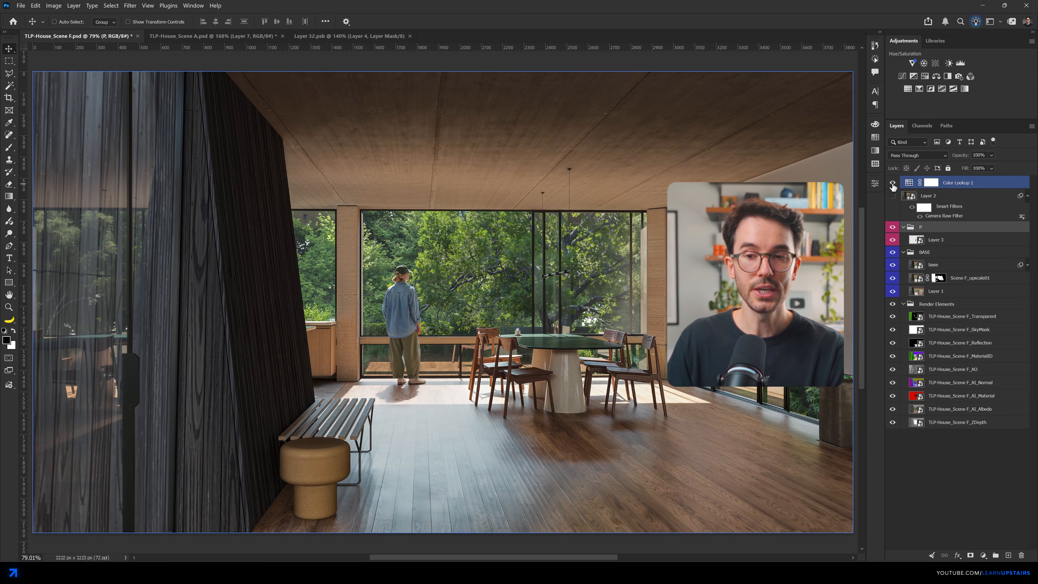
- Add a new layer above Color Lookup 1 and paint a soft white haze over the window with the brush at 10% opacity
{"action": "double_click", "coordinate": [909, 184]}
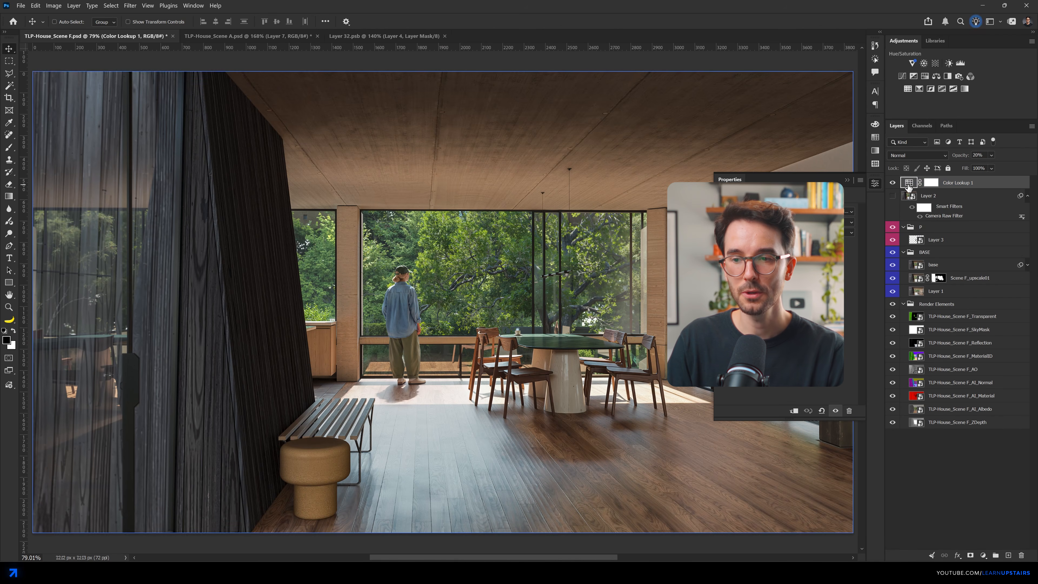
{"action": "key", "text": "ctrl+shift+alt+n"}
{"action": "key", "text": "b"}
{"action": "left_click", "coordinate": [847, 180]}
{"action": "left_click_drag", "start_coordinate": [492, 267], "coordinate": [565, 285]}
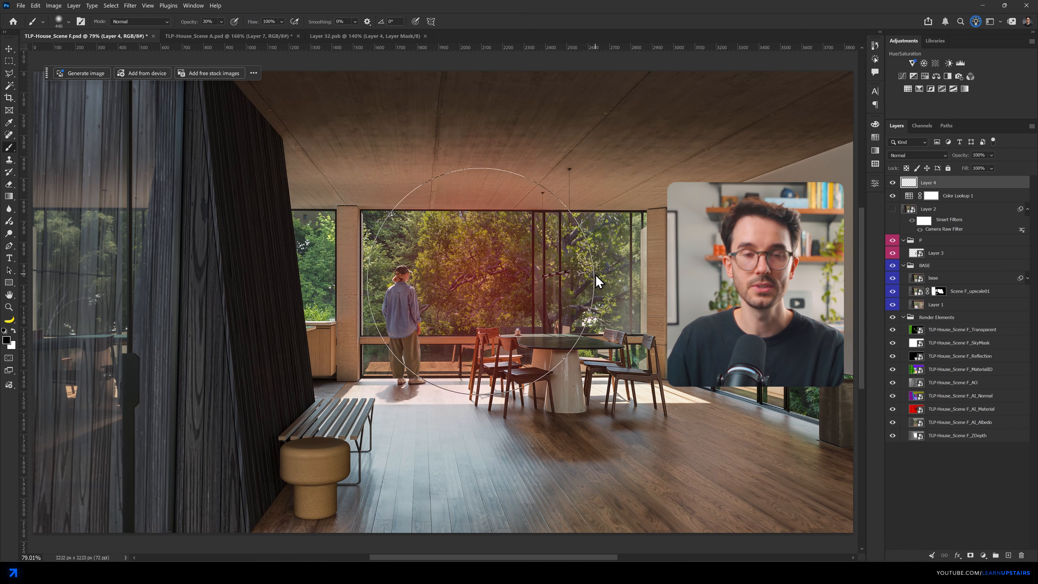
{"action": "key", "text": "x"}
{"action": "left_click", "coordinate": [421, 279]}
{"action": "key", "text": "ctrl+z"}
{"action": "key", "text": "1"}
{"action": "left_click", "coordinate": [444, 273]}
{"action": "left_click", "coordinate": [560, 282]}
- Load the woman's outline from Layer 3 as a selection, erase the haze inside it, and deselect
{"action": "key", "text": "e"}
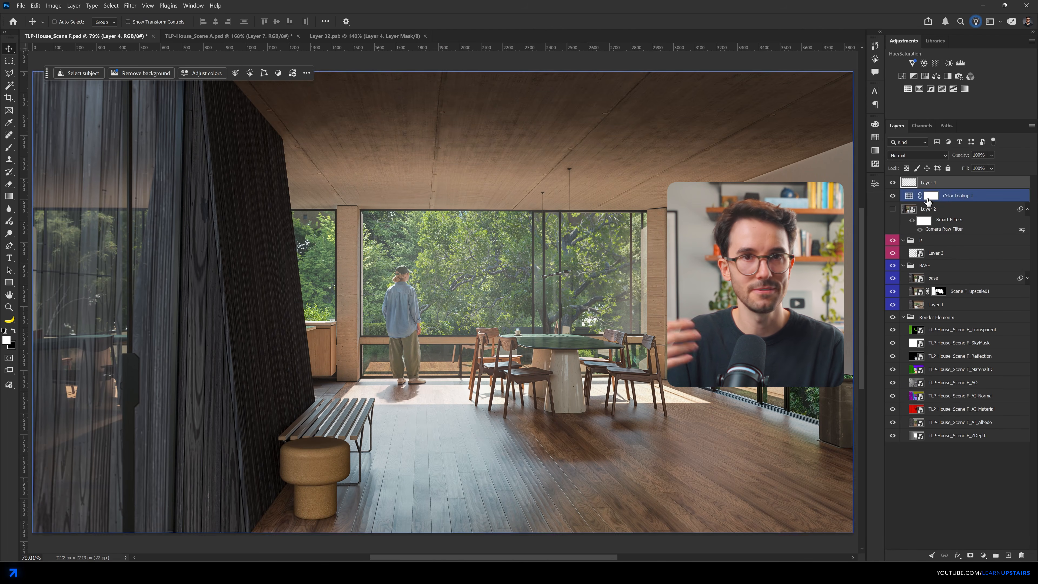
{"action": "left_click", "coordinate": [916, 253], "text": "ctrl"}
{"action": "left_click_drag", "start_coordinate": [335, 271], "coordinate": [458, 275]}
{"action": "key", "text": "ctrl+d"}
{"action": "key", "text": "v"}
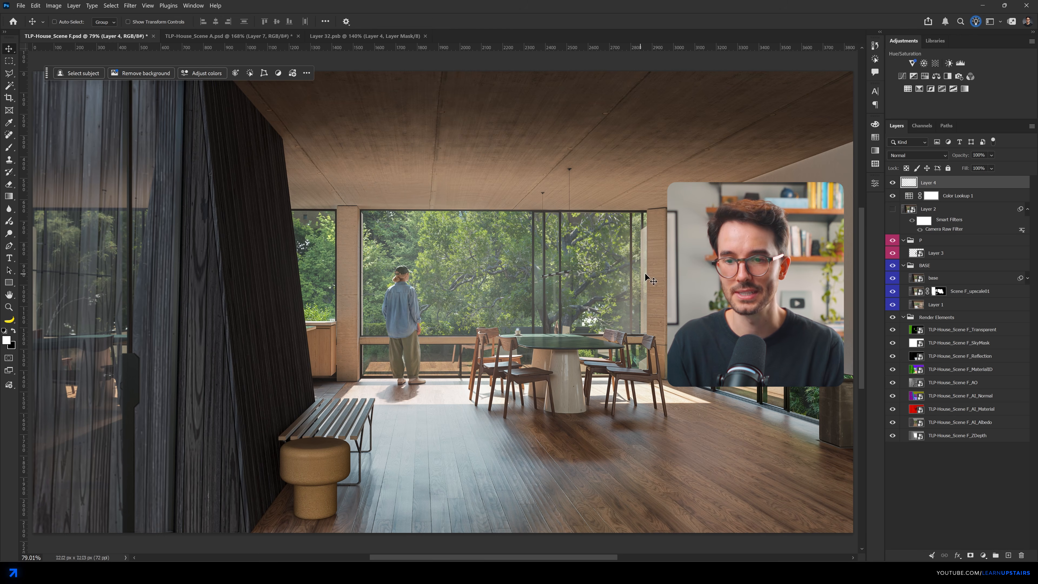
- Compare the image with and without the haze layer and set that layer's opacity to 40%
{"action": "left_click", "coordinate": [893, 183]}
{"action": "left_click", "coordinate": [893, 183]}
{"action": "key", "text": "4"}
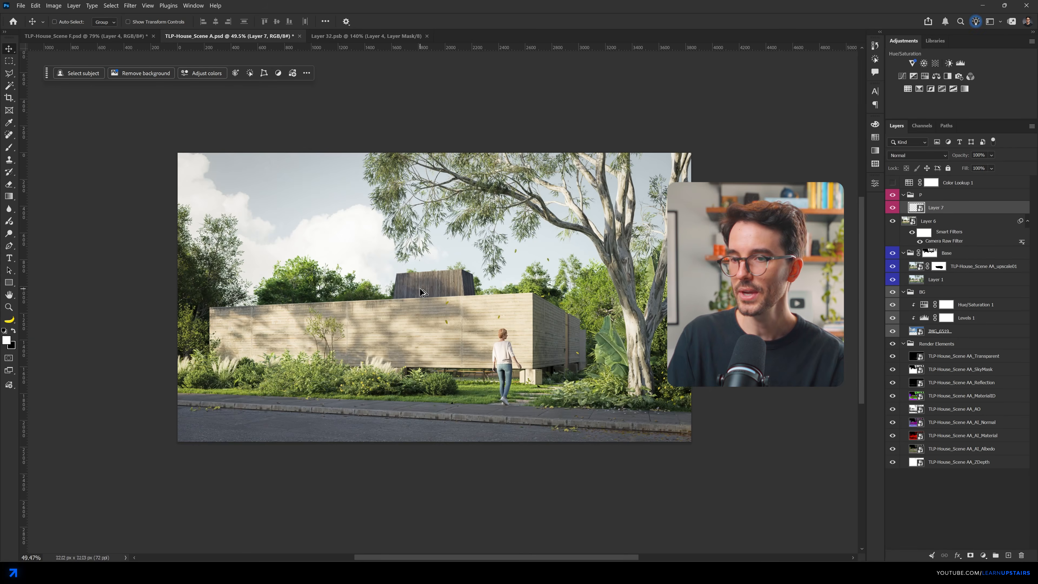
- Examine the woman walking toward the house in TLP-House_Scene A.psd
{"action": "scroll", "coordinate": [420, 288], "scroll_direction": "up", "scroll_amount": 2}
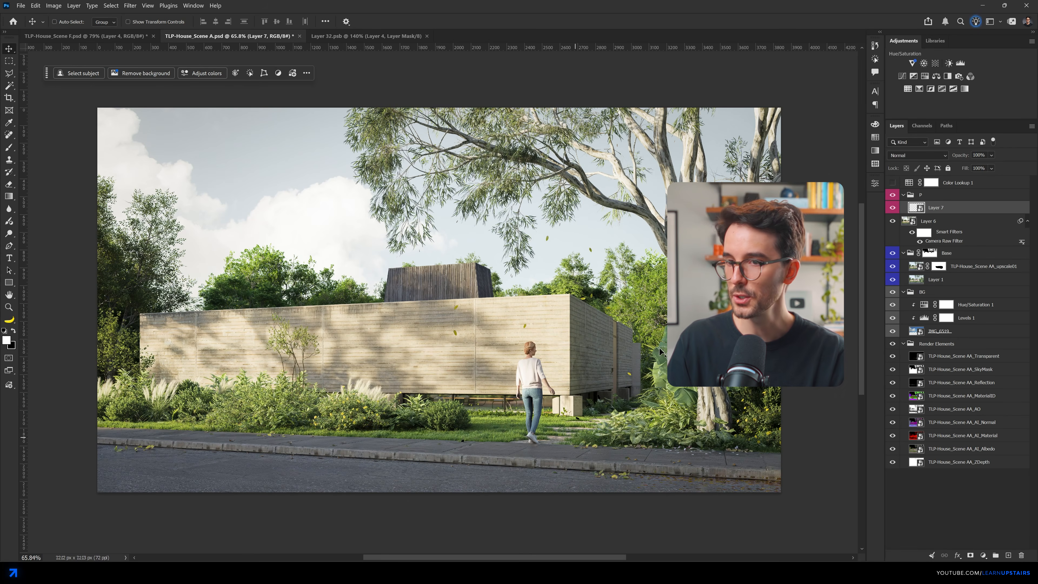
{"action": "left_click", "coordinate": [892, 236]}
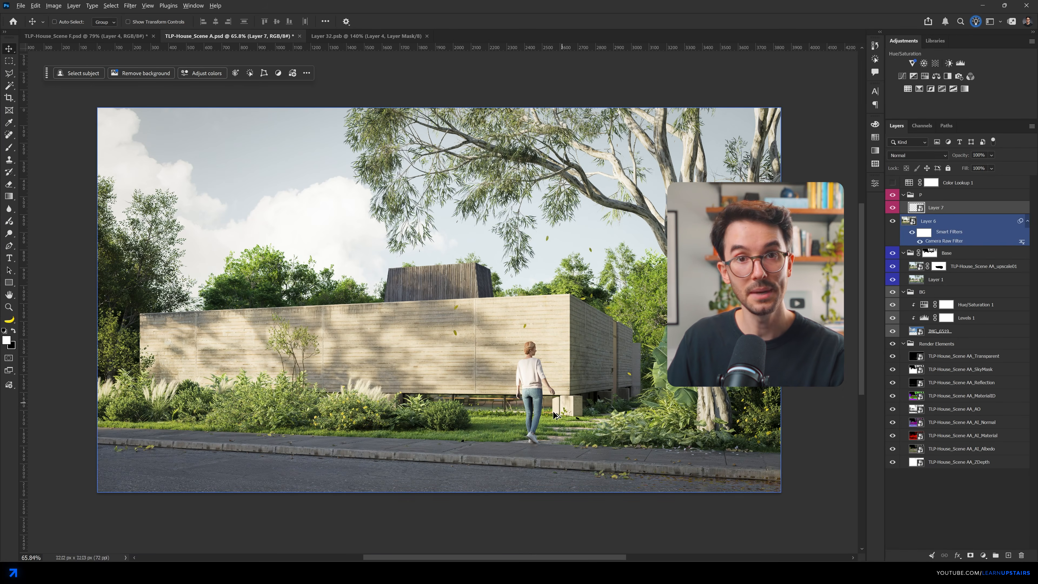
{"action": "scroll", "coordinate": [555, 415], "scroll_direction": "up", "scroll_amount": 5}
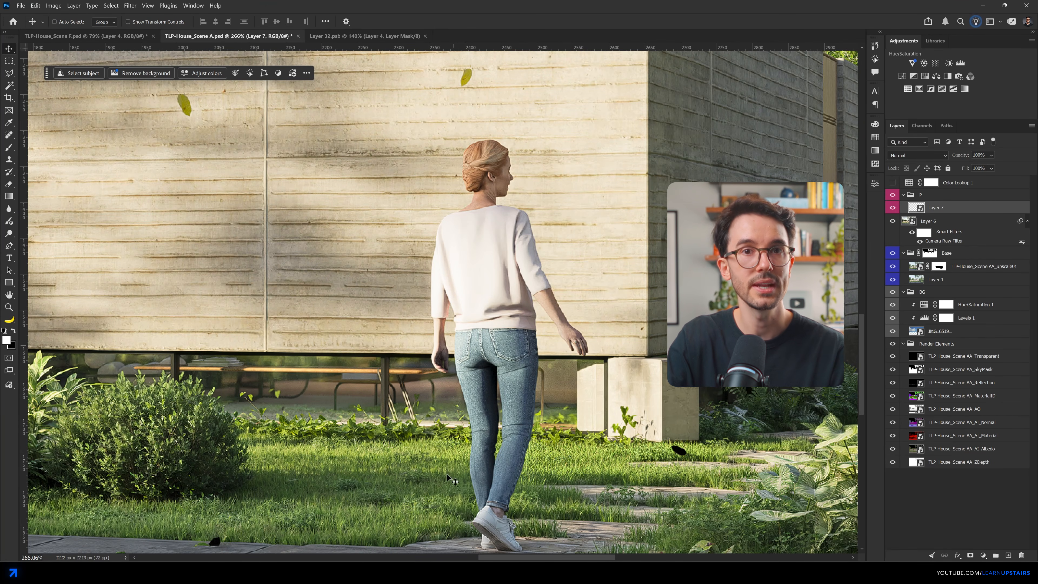
{"action": "scroll", "coordinate": [528, 527], "scroll_direction": "down", "scroll_amount": 2}
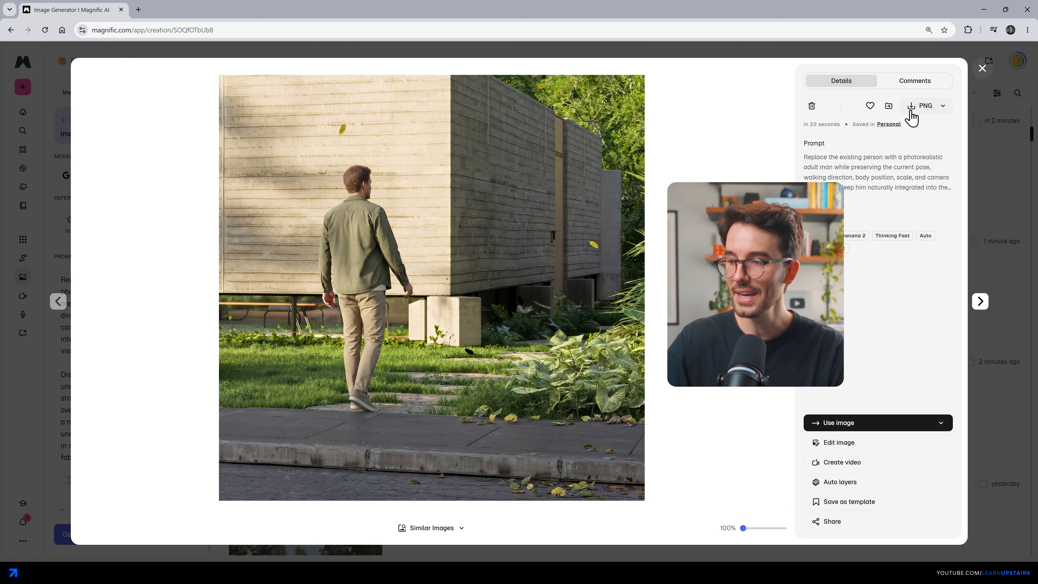
- Copy the generated image of the man in the green jacket and paste it into Layer 7.psb in Photoshop
{"action": "left_click", "coordinate": [908, 111]}
{"action": "left_click", "coordinate": [1019, 203]}
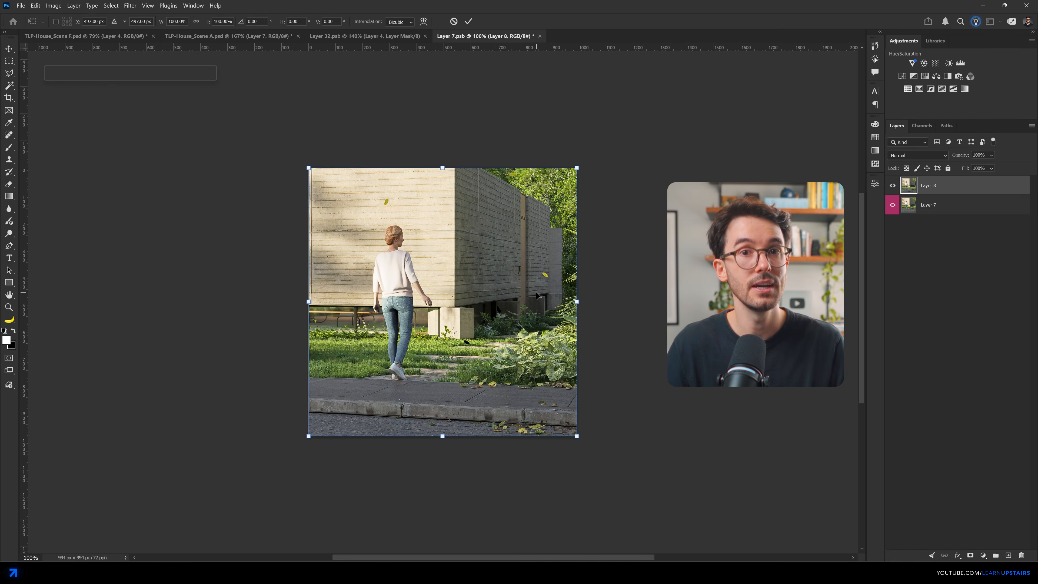
{"action": "key", "text": "Return"}
{"action": "key", "text": "ctrl+v"}
{"action": "scroll", "coordinate": [555, 252], "scroll_direction": "down", "scroll_amount": 2}
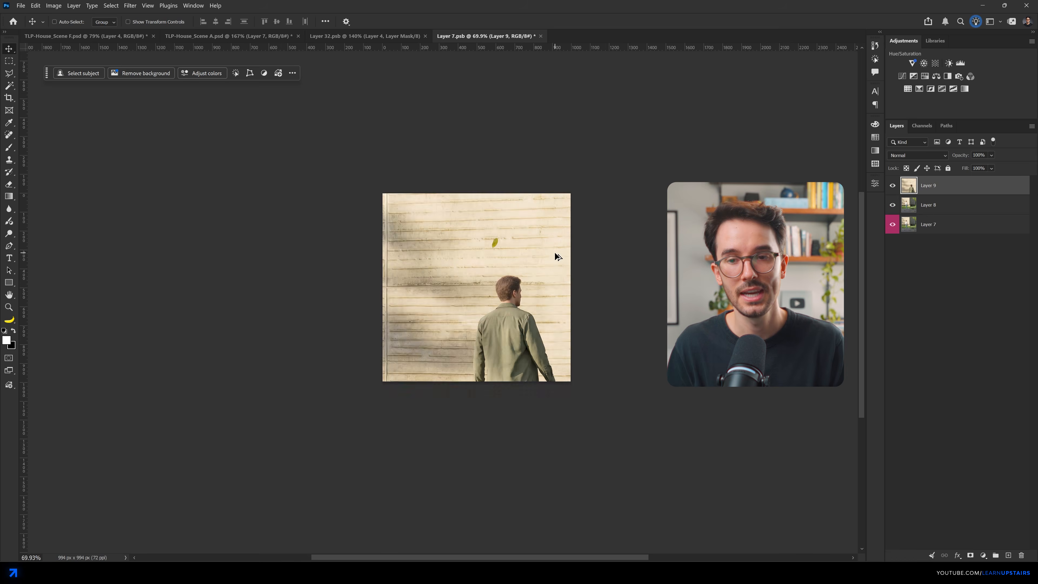
- Scale the pasted image of the man down to fit the Layer 7.psb canvas
{"action": "key", "text": "ctrl+t"}
{"action": "key", "text": "ctrl+0"}
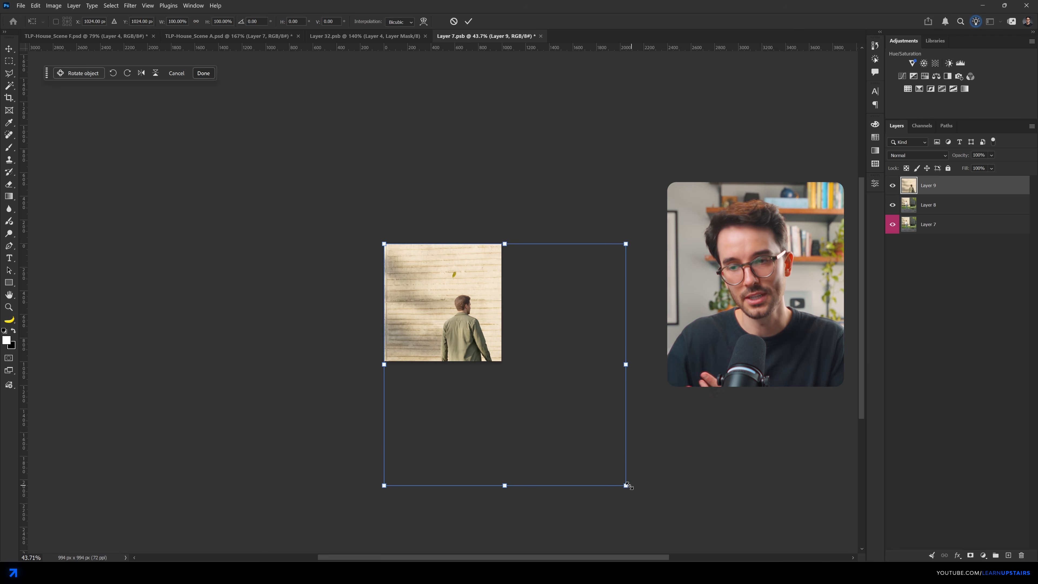
{"action": "left_click_drag", "start_coordinate": [628, 486], "coordinate": [504, 366]}
{"action": "key", "text": "Return"}
{"action": "key", "text": "ctrl+0"}
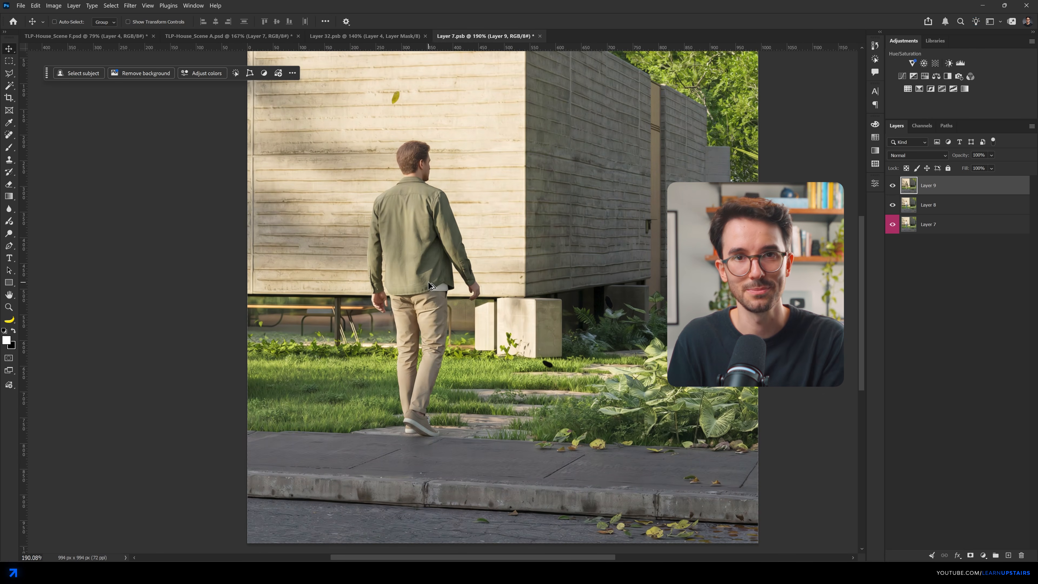
- Add a black mask to the man's layer, paint him back in with white, and hide the original Layer 7 crop
{"action": "left_click", "coordinate": [971, 556], "text": "alt"}
{"action": "key", "text": "b"}
{"action": "key", "text": "x"}
{"action": "mouse_move", "coordinate": [412, 159]}
{"action": "left_mouse_down"}
{"action": "mouse_move", "coordinate": [381, 268]}
{"action": "mouse_move", "coordinate": [426, 211]}
{"action": "mouse_move", "coordinate": [470, 286]}
{"action": "left_mouse_up"}
{"action": "mouse_move", "coordinate": [425, 328]}
{"action": "left_mouse_down"}
{"action": "mouse_move", "coordinate": [418, 321]}
{"action": "mouse_move", "coordinate": [421, 429]}
{"action": "left_mouse_up"}
{"action": "scroll", "coordinate": [374, 362], "scroll_direction": "down", "scroll_amount": 2}
{"action": "key", "text": "bracketleft"}
{"action": "key", "text": "bracketleft"}
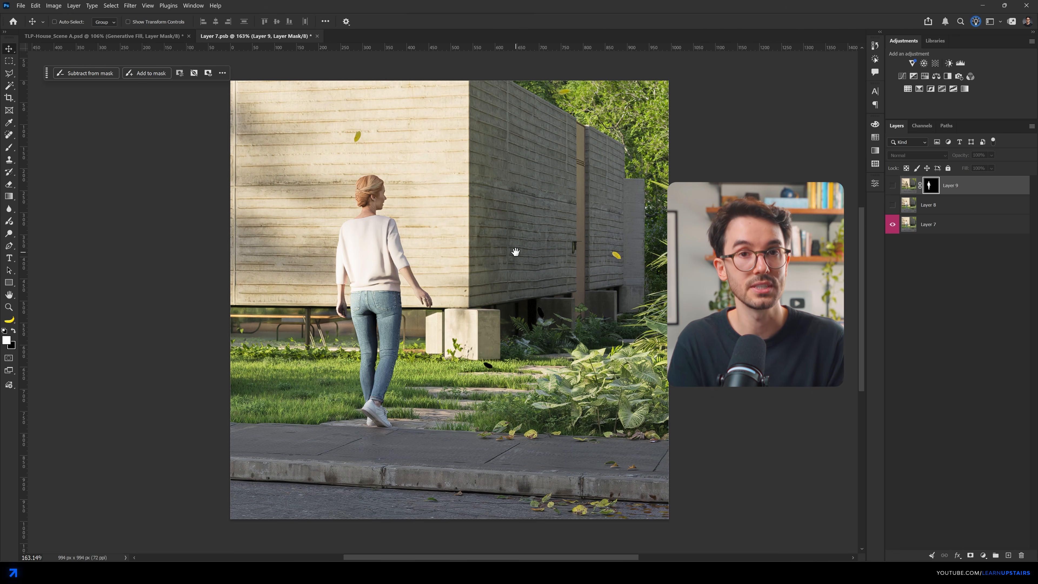
{"action": "left_click", "coordinate": [893, 185]}
{"action": "left_click", "coordinate": [893, 224]}
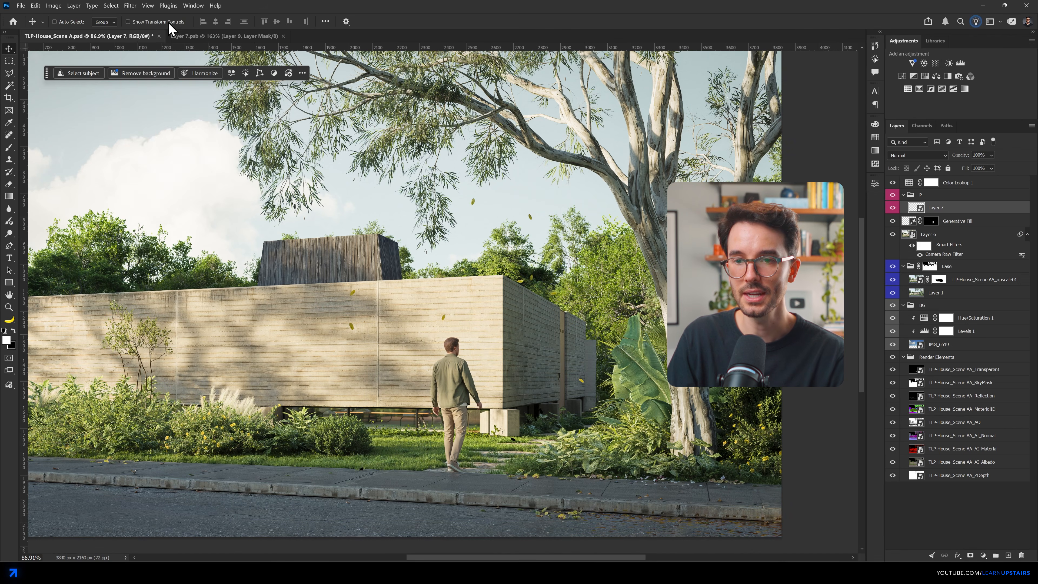
- Apply a Motion Blur filter to the man on Layer 7 with angle 0° and distance 12 pixels
{"action": "left_click", "coordinate": [130, 5]}
{"action": "mouse_move", "coordinate": [139, 125]}
{"action": "left_click", "coordinate": [262, 178]}
{"action": "mouse_move", "coordinate": [585, 291]}
{"action": "left_mouse_down"}
{"action": "mouse_move", "coordinate": [585, 303]}
{"action": "mouse_move", "coordinate": [574, 298]}
{"action": "left_mouse_up"}
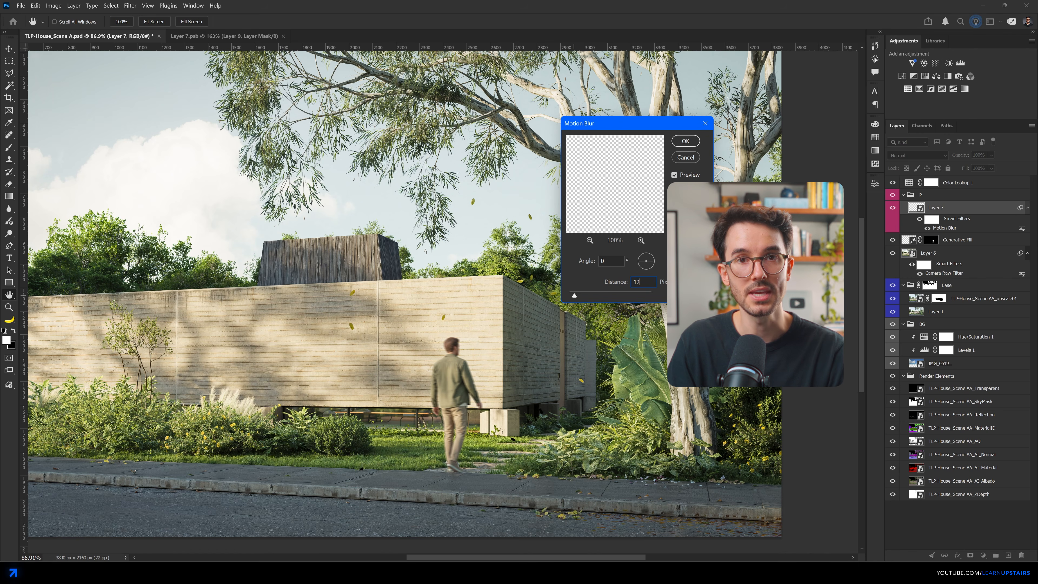
{"action": "key", "text": "Return"}
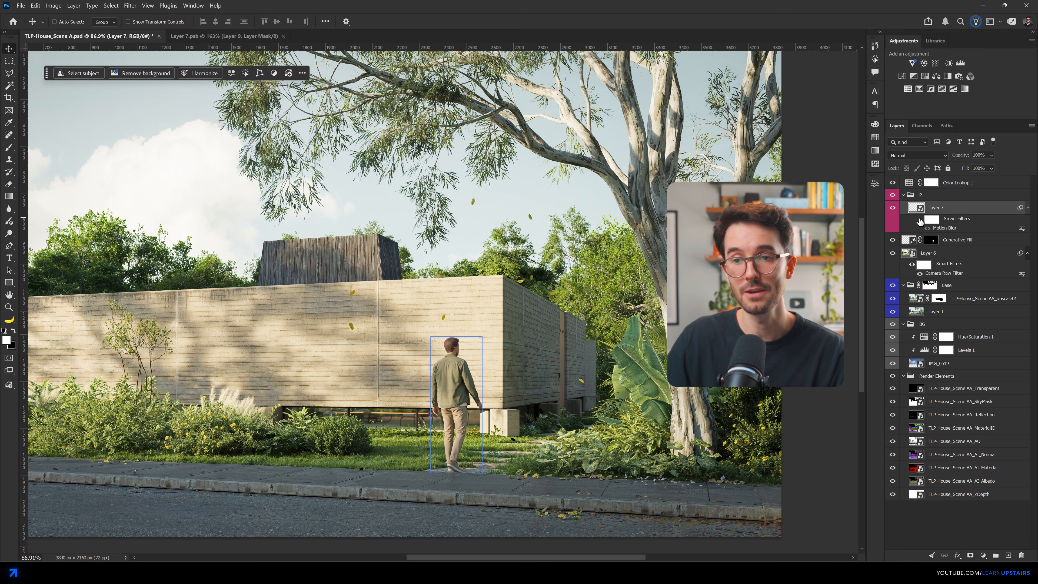
- Compare the man with and without motion blur by toggling the smart filter's visibility
{"action": "scroll", "coordinate": [504, 455], "scroll_direction": "up", "scroll_amount": 5}
{"action": "left_click_drag", "start_coordinate": [504, 456], "coordinate": [505, 429]}
{"action": "left_click", "coordinate": [921, 221]}
{"action": "left_click", "coordinate": [921, 221]}
{"action": "left_click", "coordinate": [921, 221]}
{"action": "left_click", "coordinate": [921, 221]}
{"action": "left_click", "coordinate": [920, 220]}
- Increase the Motion Blur distance on the man to 39 pixels
{"action": "double_click", "coordinate": [944, 228]}
{"action": "left_click_drag", "start_coordinate": [576, 295], "coordinate": [587, 294]}
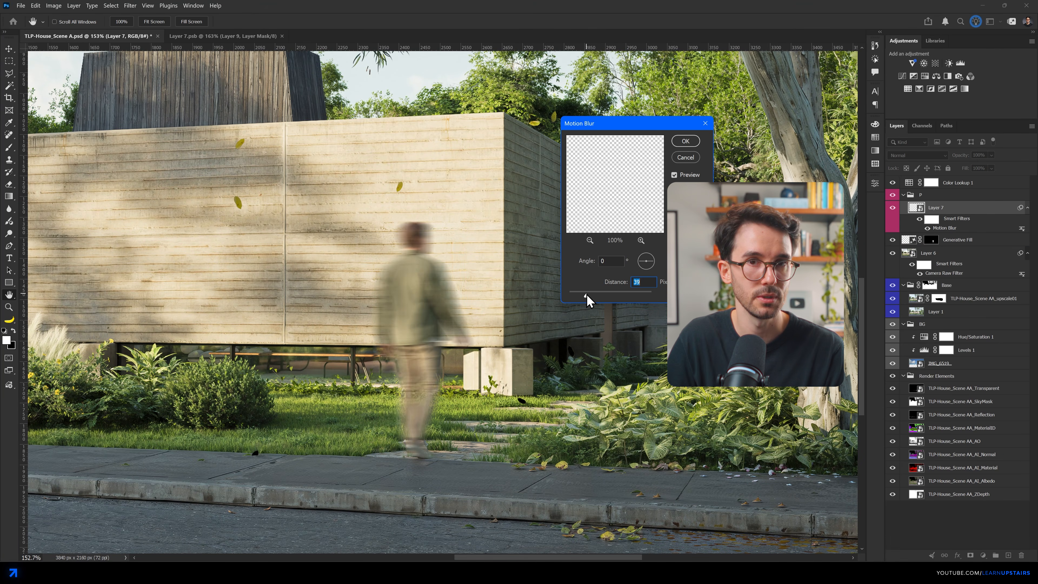
{"action": "left_click", "coordinate": [684, 142]}
{"action": "key", "text": "ctrl+0"}
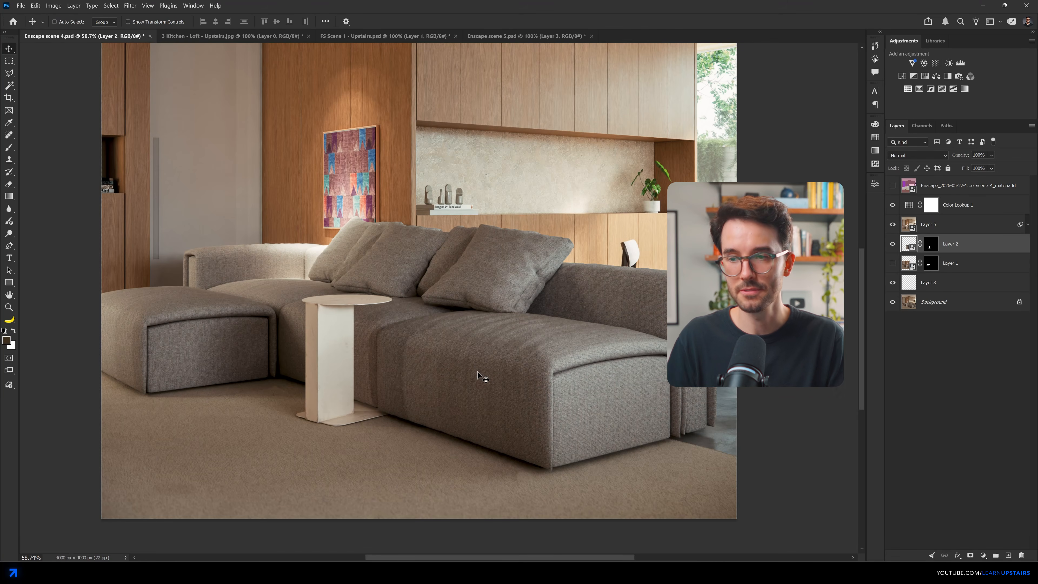
- Compare the enhanced side table and sofa in Enscape scene 4.psd with the original by isolating the Background layer
{"action": "scroll", "coordinate": [333, 403], "scroll_direction": "up", "scroll_amount": 5}
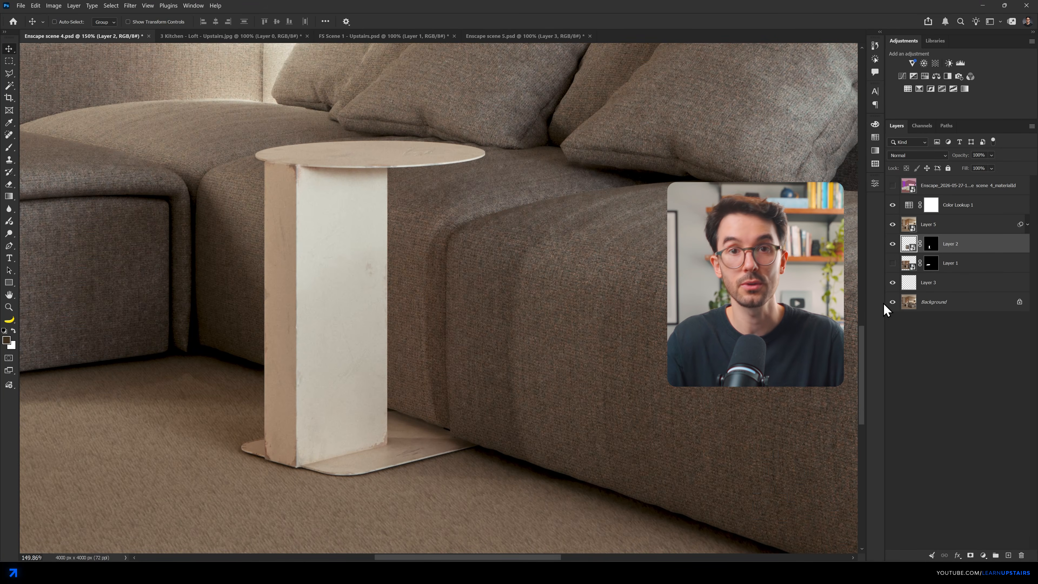
{"action": "left_click", "coordinate": [893, 303], "text": "alt"}
{"action": "left_click", "coordinate": [892, 302], "text": "alt"}
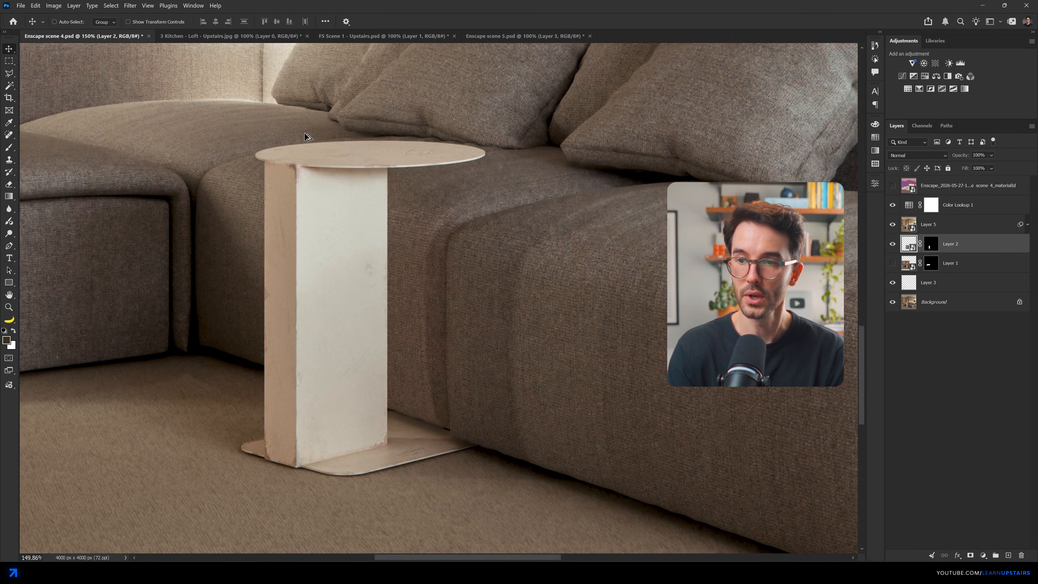
{"action": "scroll", "coordinate": [305, 135], "scroll_direction": "up", "scroll_amount": 3}
{"action": "left_click", "coordinate": [892, 303], "text": "alt"}
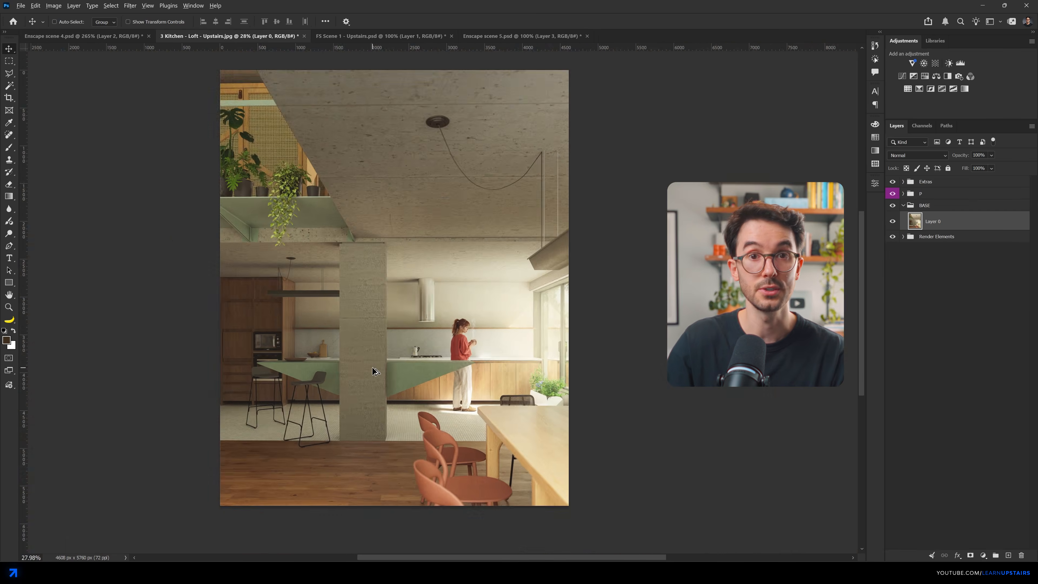
- Select a rectangular area of about 1538 × 2859 px around the concrete column in the kitchen loft render
{"action": "scroll", "coordinate": [375, 371], "scroll_direction": "up", "scroll_amount": 5}
{"action": "key", "text": "m"}
{"action": "left_click_drag", "start_coordinate": [233, 85], "coordinate": [479, 544]}
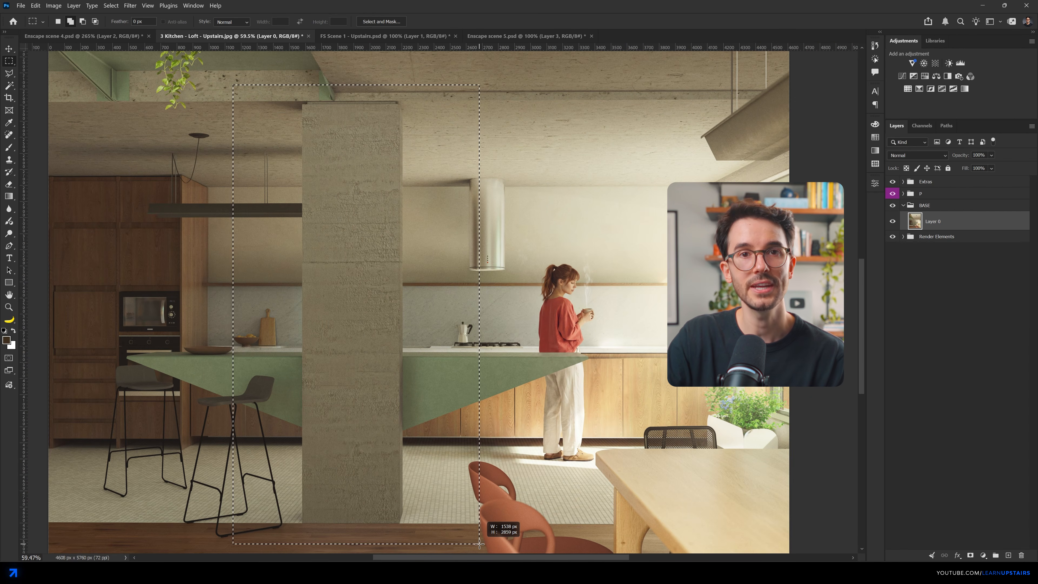
{"action": "left_click_drag", "start_coordinate": [480, 544], "coordinate": [479, 544]}
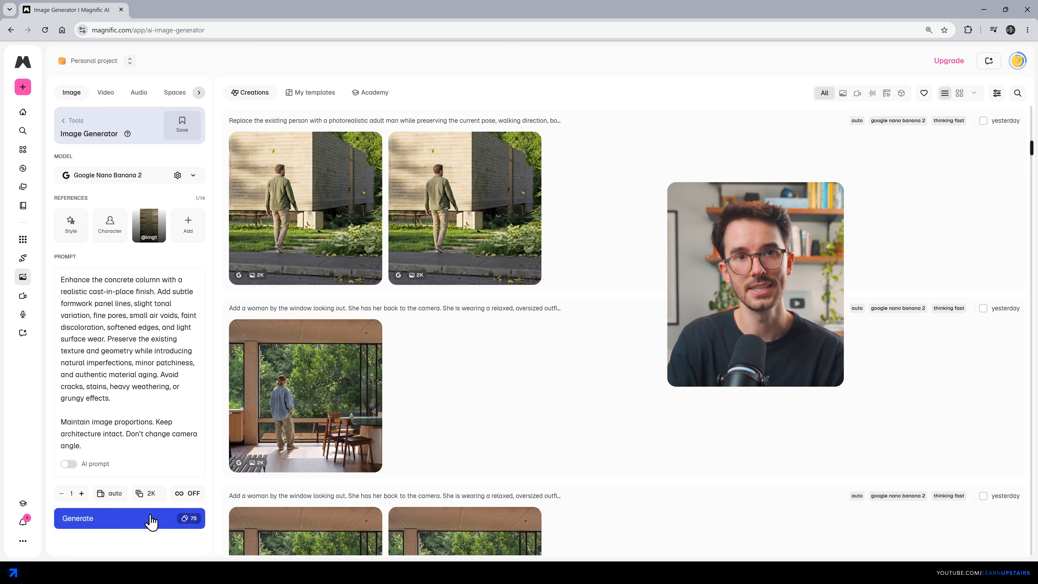
- Generate the cast-in-place concrete column enhancement in Magnific, open the resulting image and copy it to the clipboard
{"action": "left_click", "coordinate": [149, 516]}
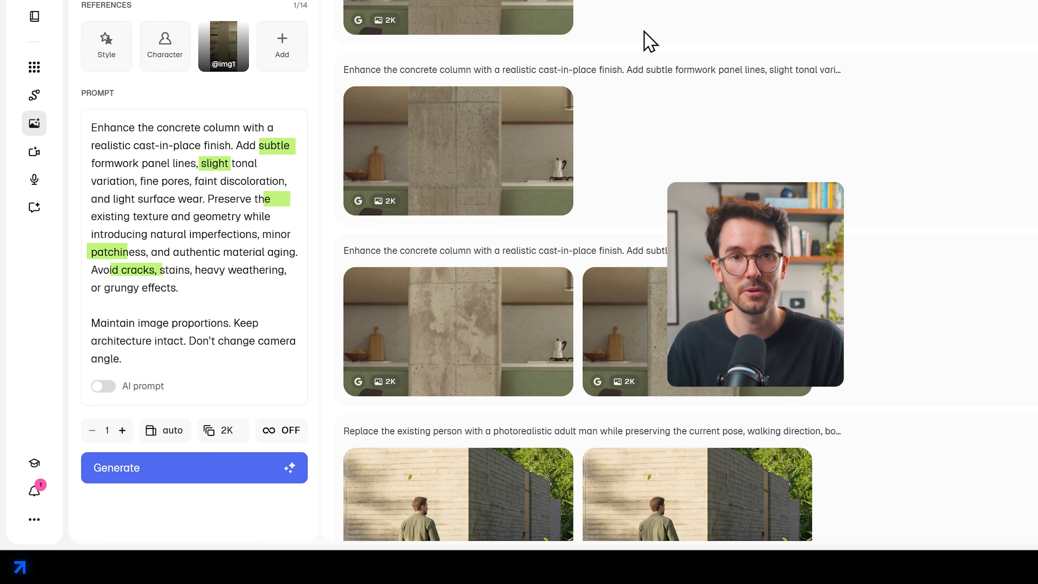
{"action": "left_click", "coordinate": [515, 13]}
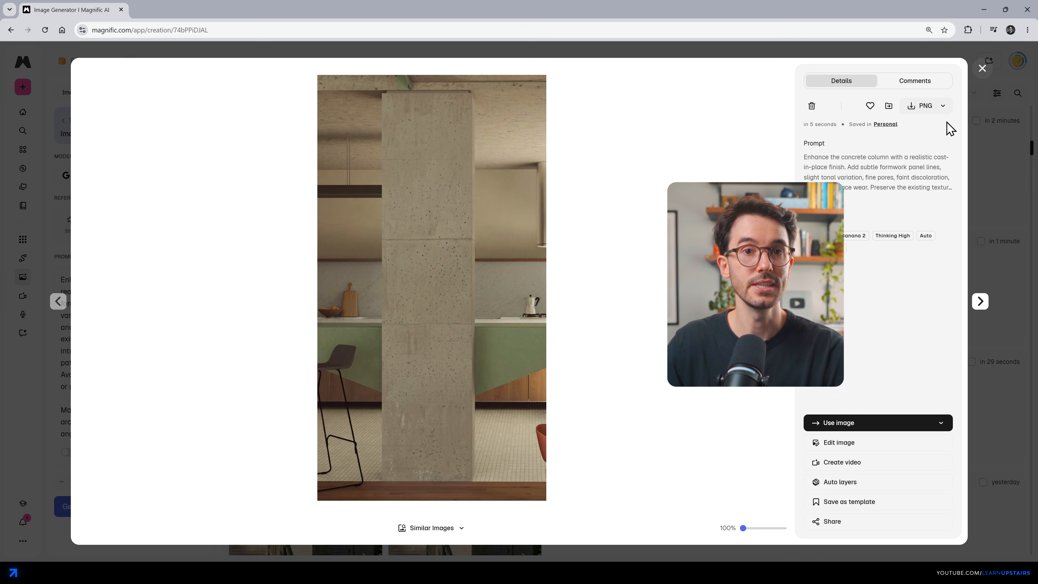
{"action": "left_click", "coordinate": [943, 107]}
{"action": "left_click", "coordinate": [1020, 207]}
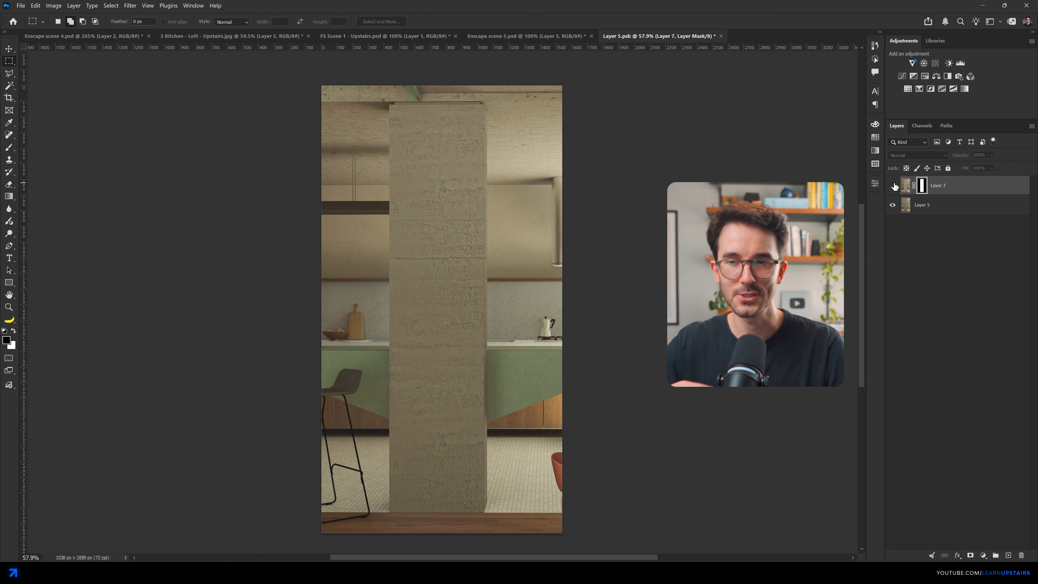
- Compare the enhanced concrete column with the original by toggling Layer 7's visibility in Layer 5.psb
{"action": "left_click", "coordinate": [894, 186]}
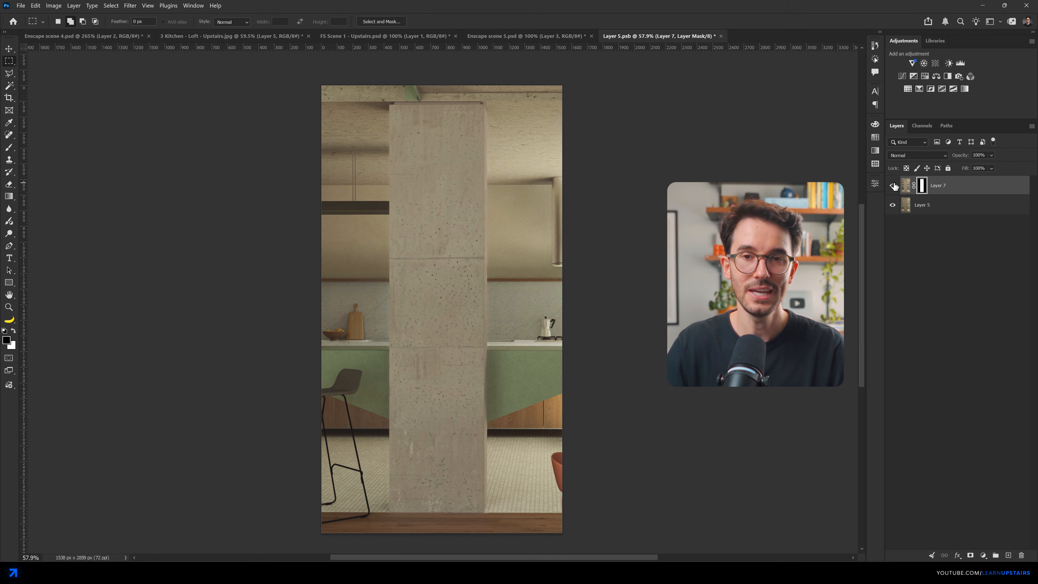
{"action": "left_click", "coordinate": [893, 186]}
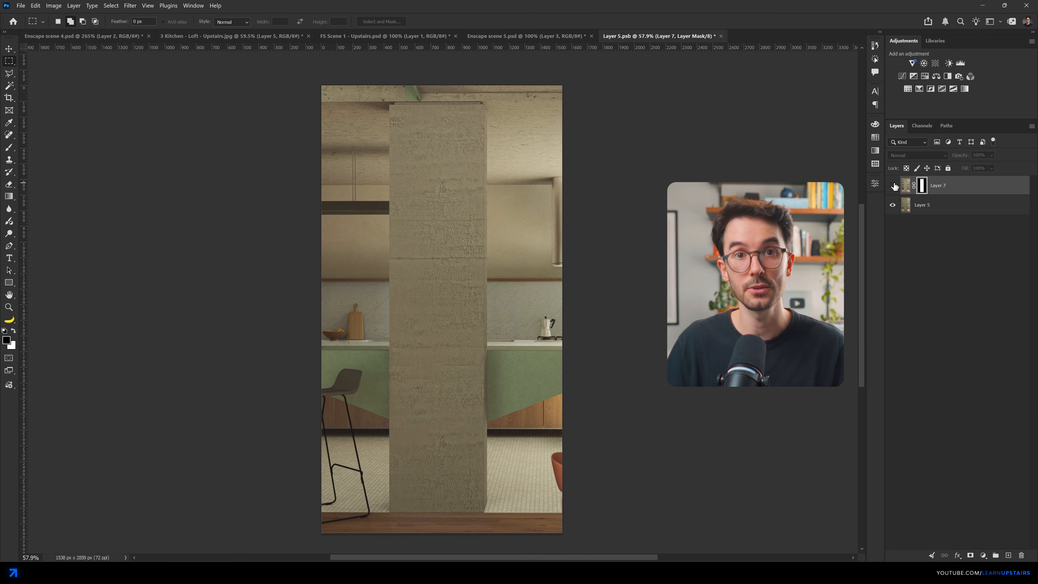
{"action": "left_click", "coordinate": [893, 186]}
- Save and close Layer 5.psb to update the column's smart object in the kitchen render
{"action": "key", "text": "v"}
{"action": "key", "text": "ctrl+s"}
{"action": "key", "text": "ctrl+w"}
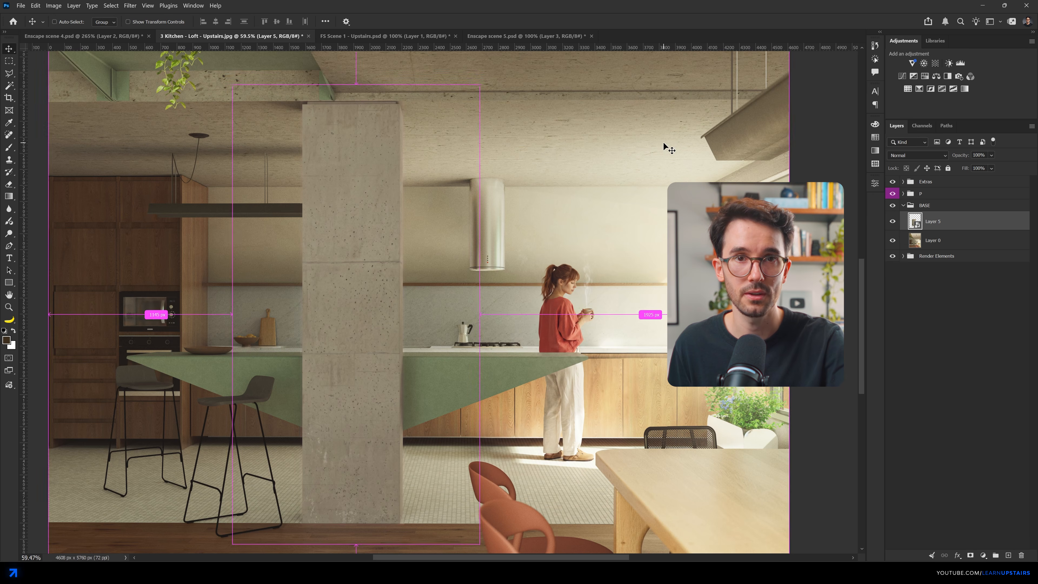
- Compare the kitchen render with and without the enhanced column by toggling Layer 5's visibility
{"action": "left_click", "coordinate": [892, 222]}
{"action": "left_click", "coordinate": [893, 221]}
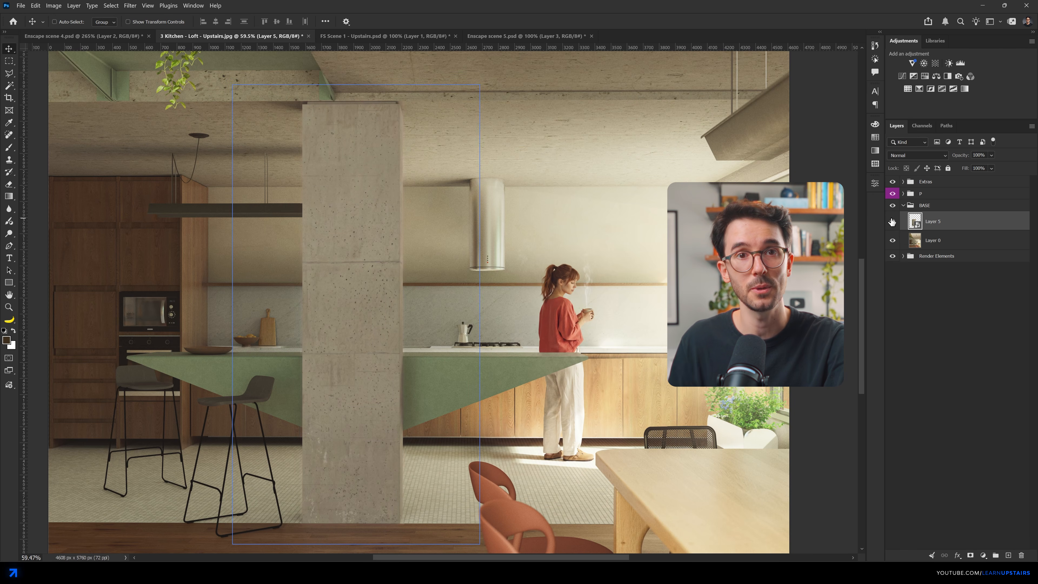
{"action": "scroll", "coordinate": [547, 210], "scroll_direction": "down", "scroll_amount": 4}
{"action": "left_click_drag", "start_coordinate": [582, 206], "coordinate": [539, 256]}
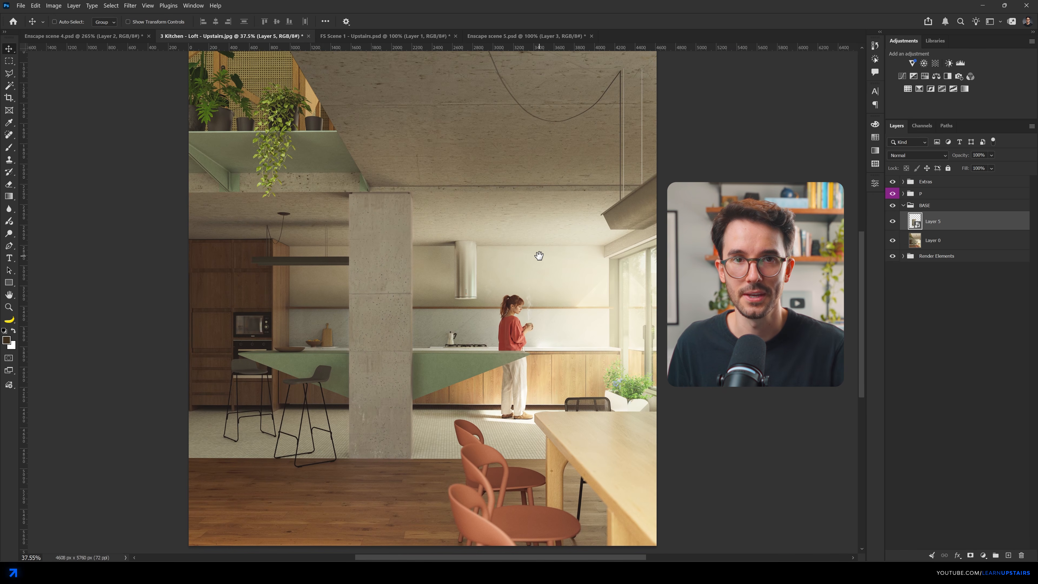
- Open Magnific's enhanced garden image for Enscape scene 5 and compare it with the original by toggling Layer 4 in Layer 31.psb
{"action": "left_click", "coordinate": [526, 36]}
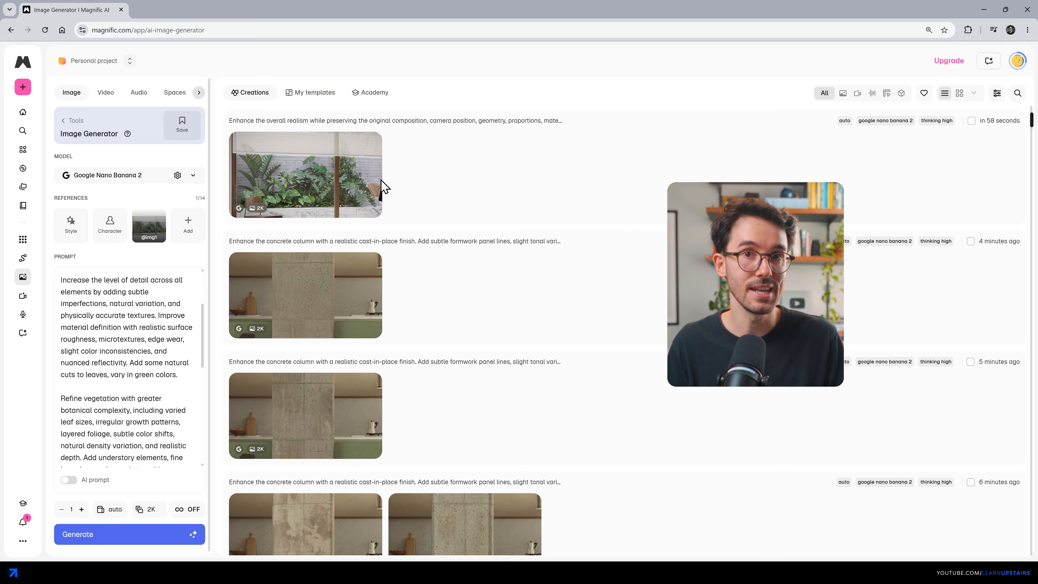
{"action": "left_click", "coordinate": [380, 182]}
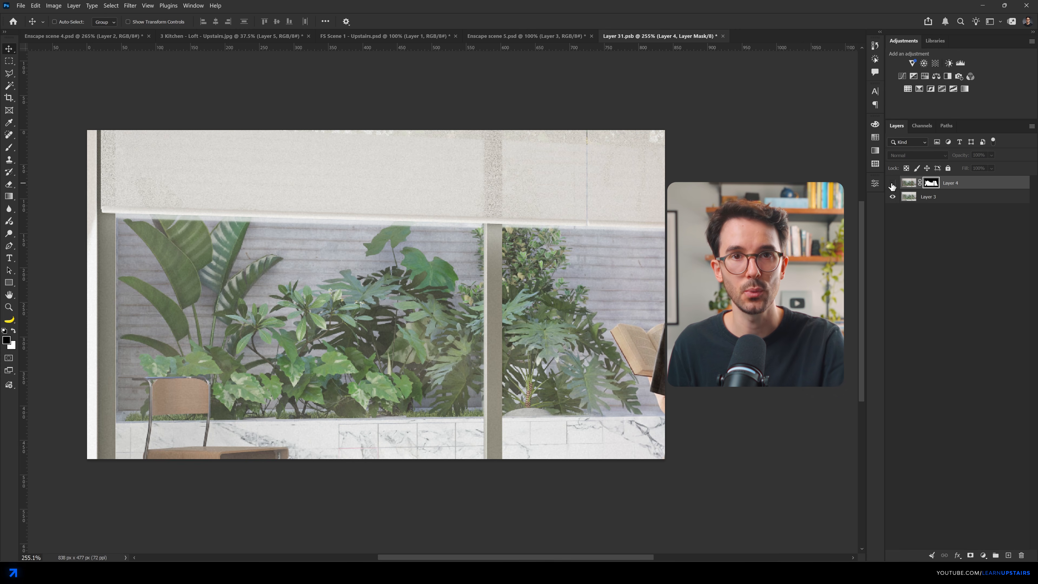
{"action": "left_click", "coordinate": [892, 185]}
{"action": "left_click", "coordinate": [893, 185]}
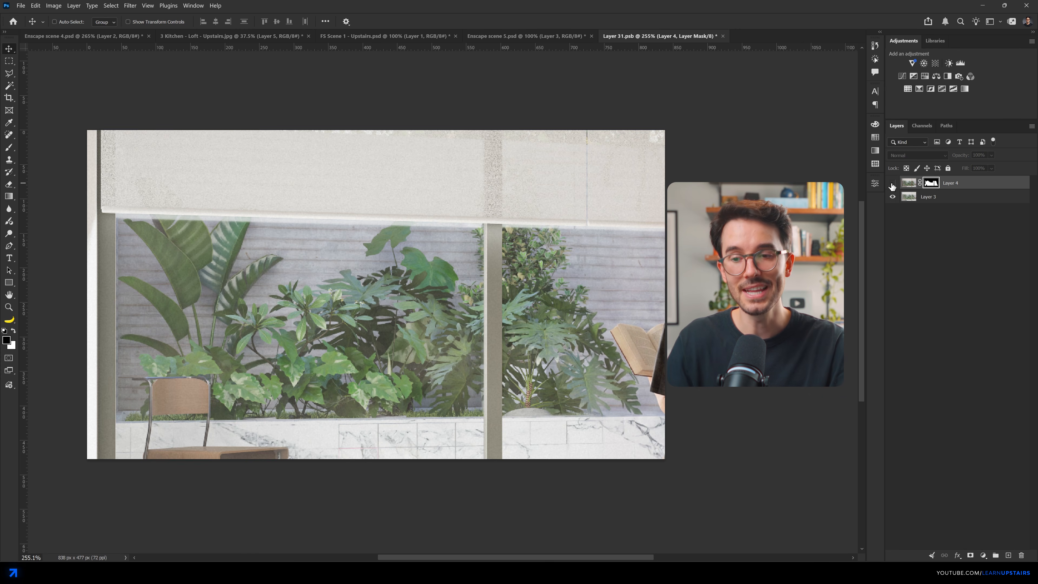
{"action": "left_click", "coordinate": [892, 185]}
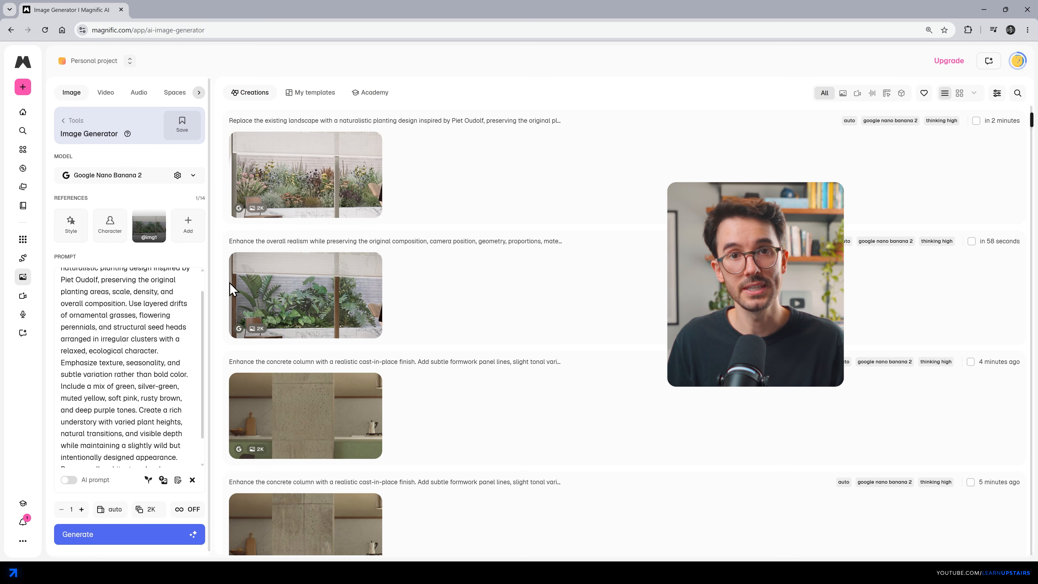
- Open the Piet Oudolf-inspired planting image and compare the planting versions by toggling layers in the bedroom render and its smart object
{"action": "left_click", "coordinate": [289, 179]}
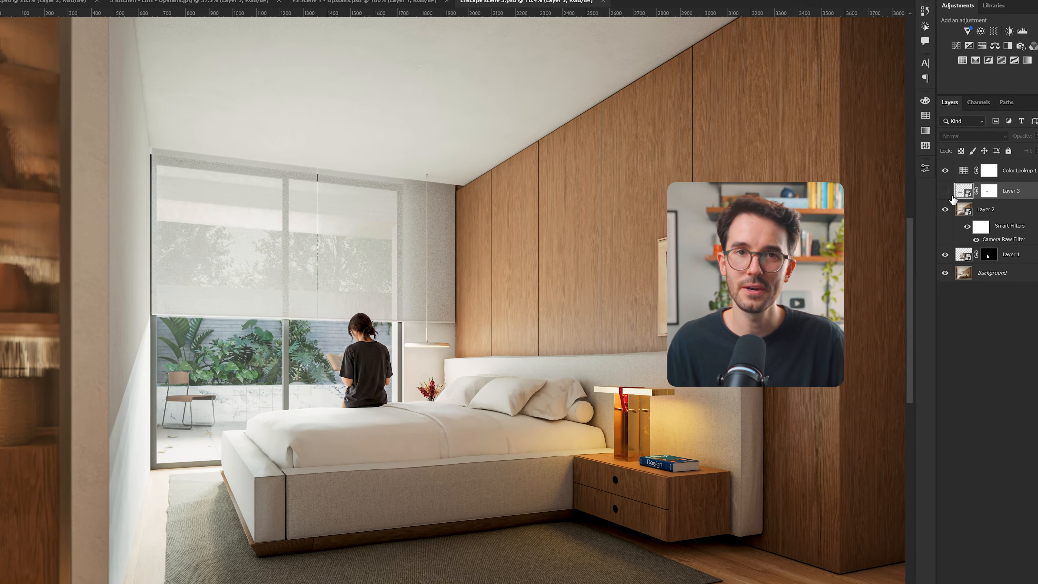
{"action": "left_click", "coordinate": [951, 196]}
{"action": "left_click", "coordinate": [951, 196]}
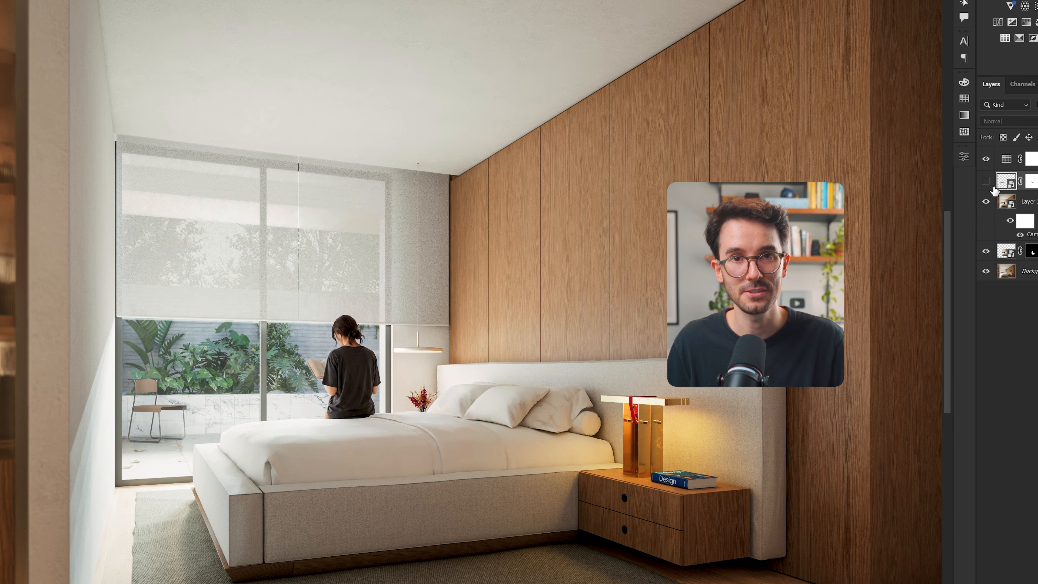
{"action": "left_click", "coordinate": [993, 186]}
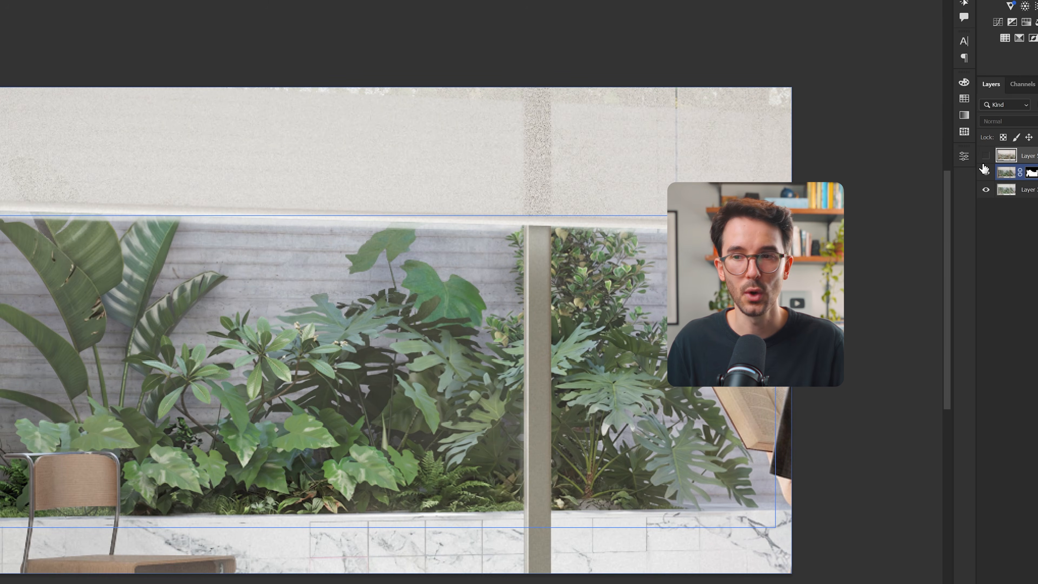
{"action": "left_click", "coordinate": [985, 170]}
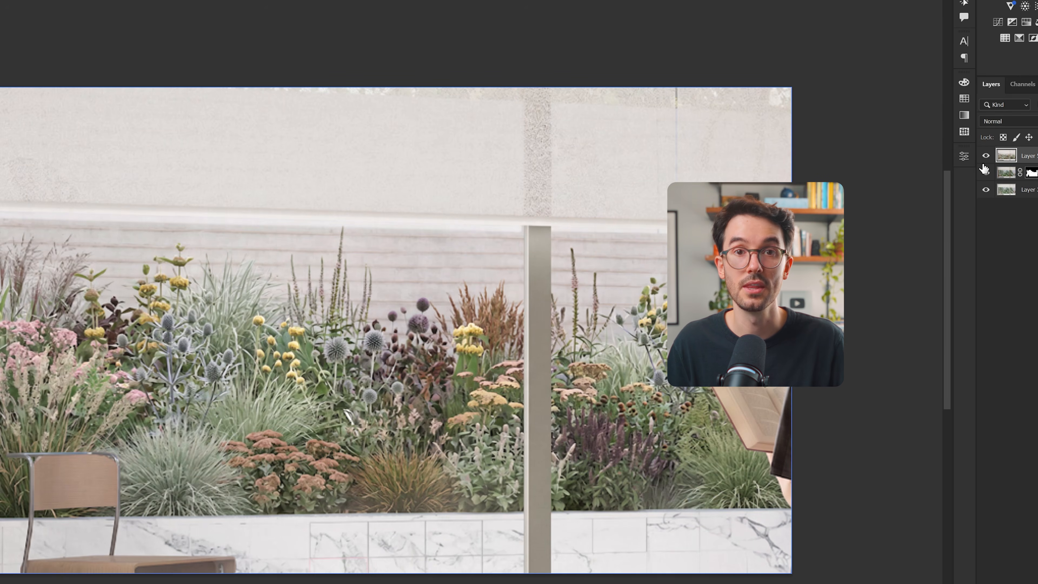
{"action": "left_click", "coordinate": [985, 171]}
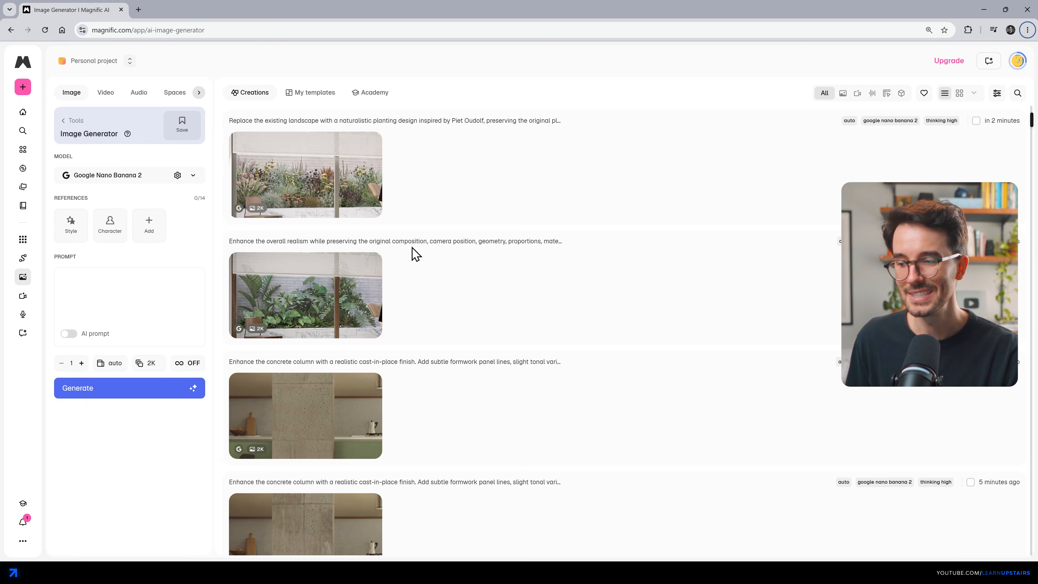
- Open Magnific's Variations tool and load the auditorium render as its source image
{"action": "left_click", "coordinate": [74, 112]}
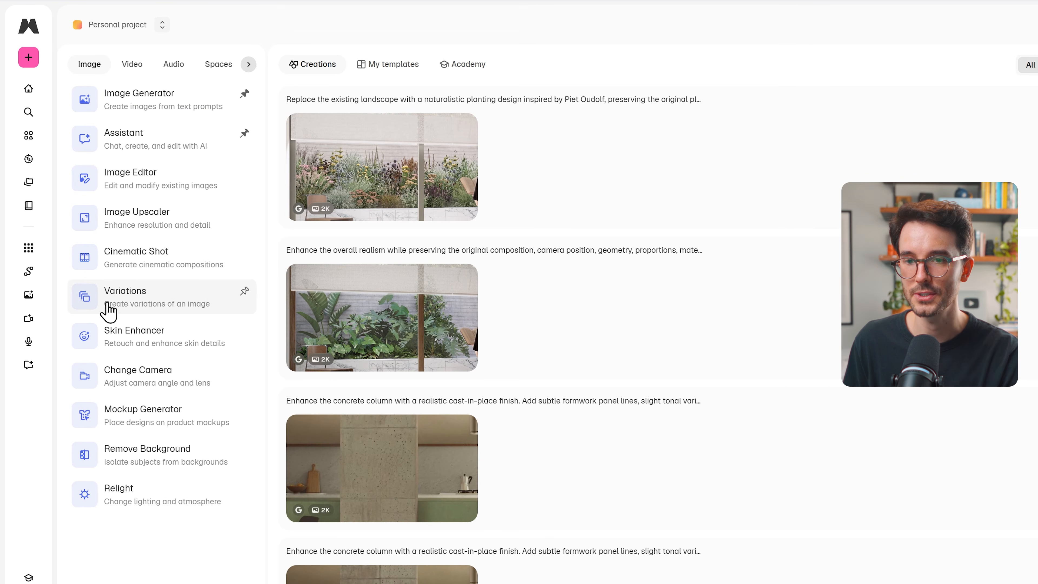
{"action": "left_click", "coordinate": [158, 305]}
{"action": "key", "text": "alt+Tab"}
{"action": "left_click_drag", "start_coordinate": [1017, 147], "coordinate": [141, 180]}
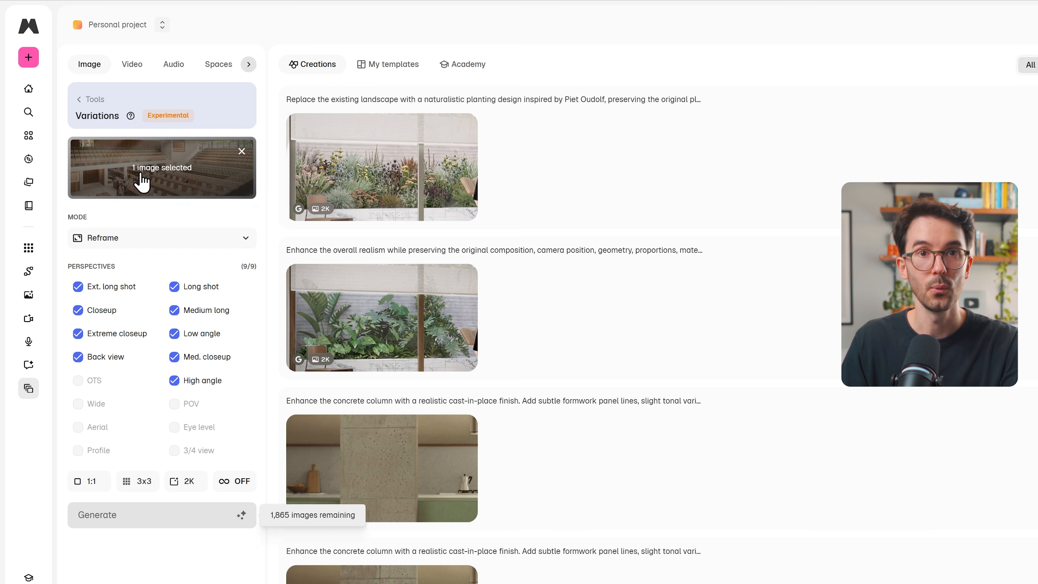
- Generate nine camera angles of the auditorium in Reframe mode as a 3x3 grid at 1:1 and 2K
{"action": "left_click", "coordinate": [143, 241]}
{"action": "left_click", "coordinate": [123, 289]}
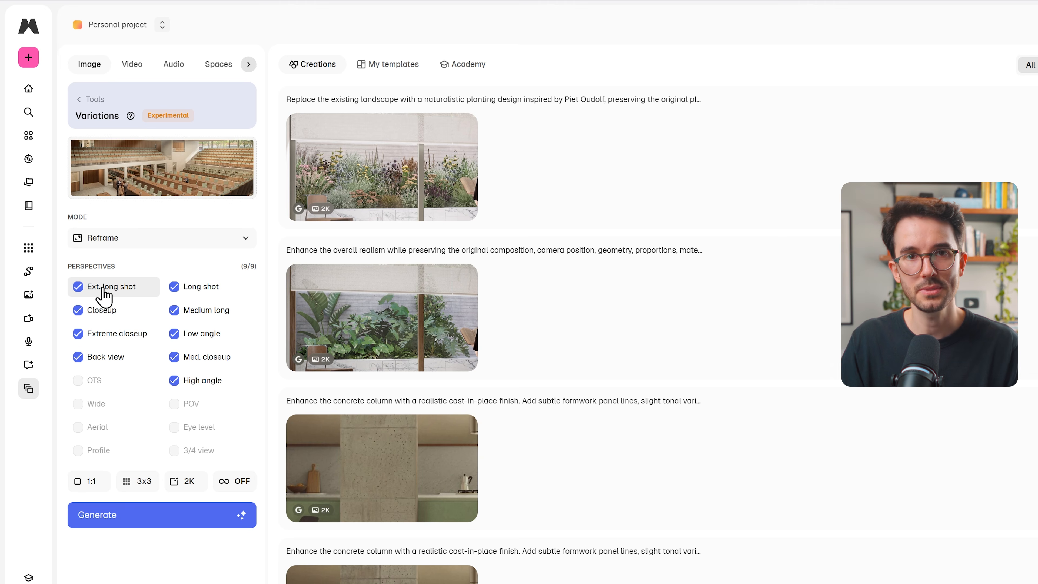
{"action": "left_click", "coordinate": [203, 513]}
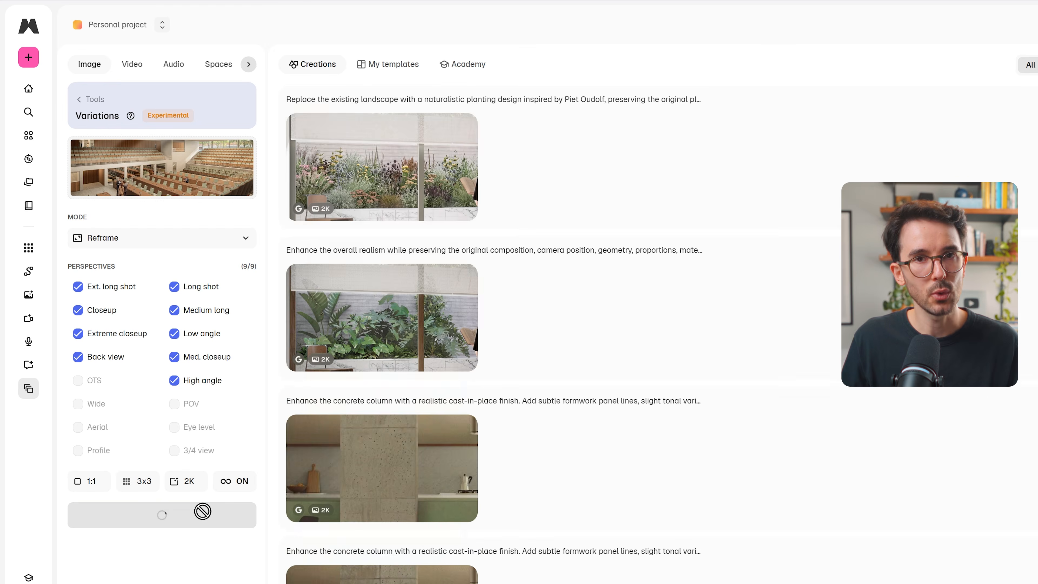
- Generate a second set with Closeup, Extreme closeup, OTS, Wide, POV, Aerial, Eye level, Profile and 3/4 view perspectives
{"action": "left_click", "coordinate": [176, 385]}
{"action": "left_click", "coordinate": [176, 360]}
{"action": "left_click", "coordinate": [106, 357]}
{"action": "left_click", "coordinate": [184, 334]}
{"action": "left_click", "coordinate": [117, 334]}
{"action": "left_click", "coordinate": [102, 311]}
{"action": "left_click", "coordinate": [192, 311]}
{"action": "left_click", "coordinate": [111, 288]}
{"action": "left_click", "coordinate": [191, 408]}
{"action": "left_click", "coordinate": [112, 339]}
{"action": "left_click", "coordinate": [119, 313]}
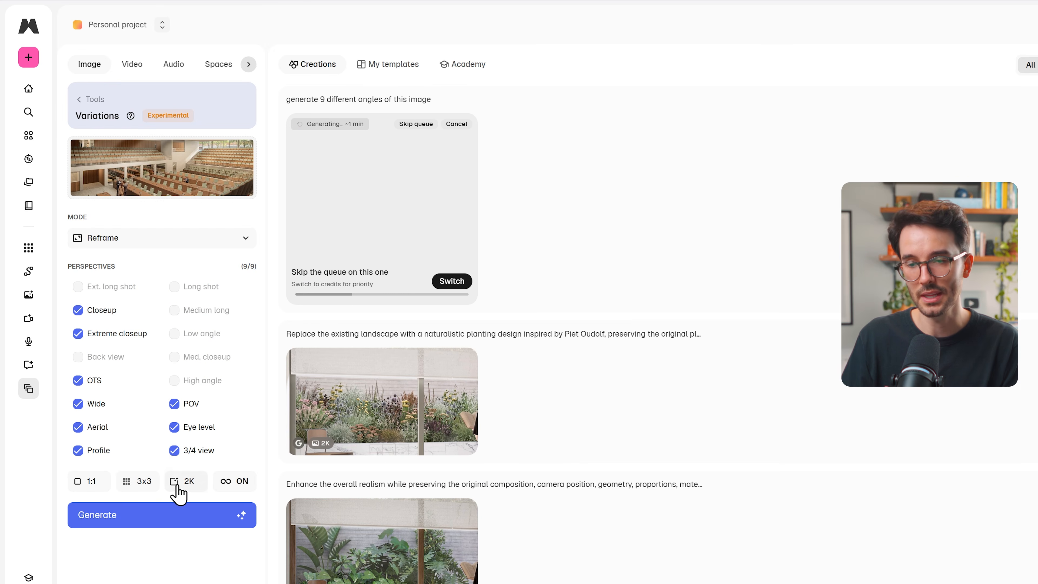
{"action": "left_click", "coordinate": [173, 516]}
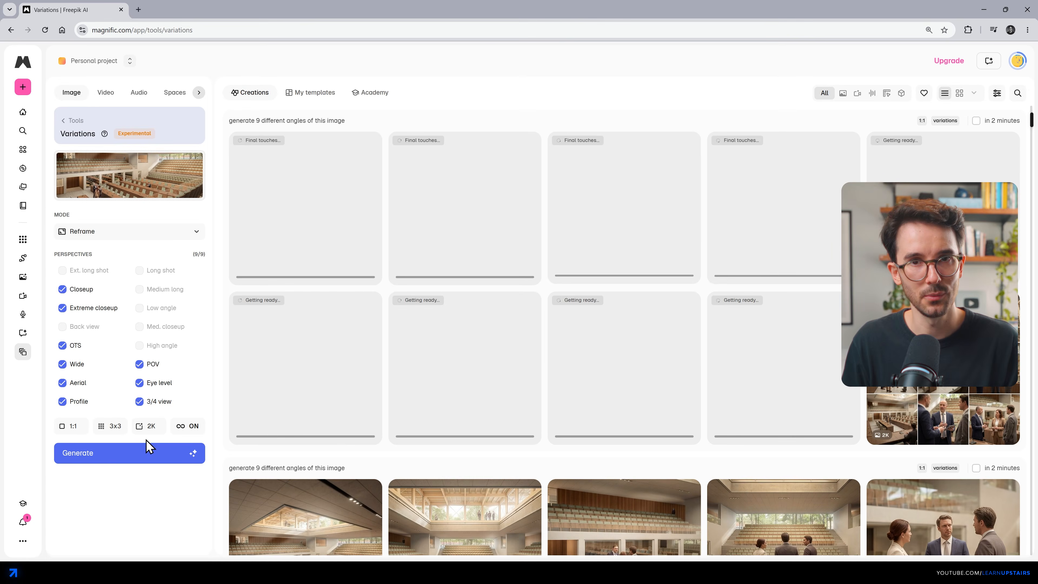
- Examine both sets of generated auditorium angles, including an enlarged view of a 3x3 grid
{"action": "scroll", "coordinate": [384, 327], "scroll_direction": "down", "scroll_amount": 5}
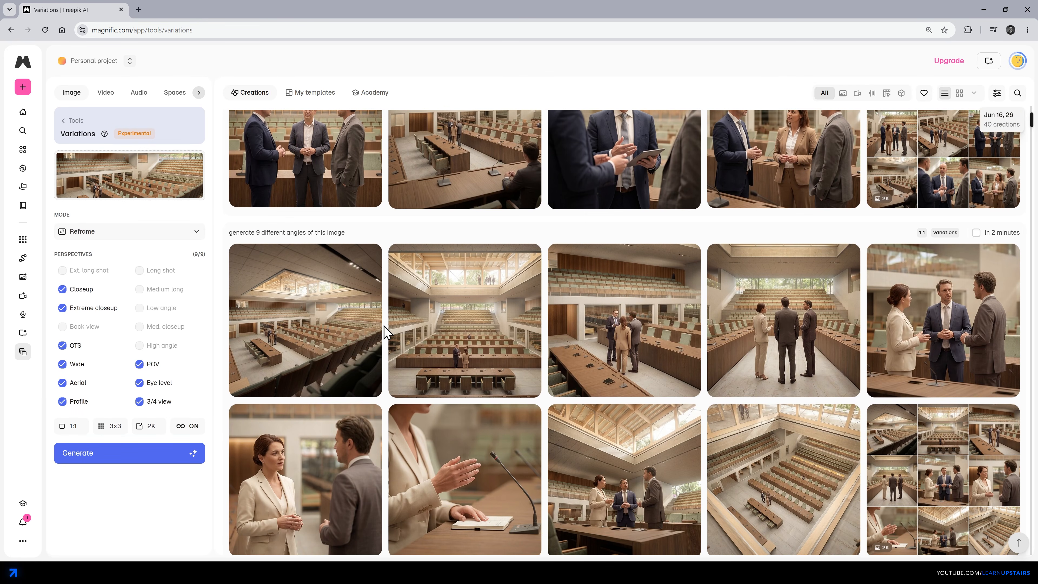
{"action": "scroll", "coordinate": [498, 395], "scroll_direction": "up", "scroll_amount": 2}
{"action": "scroll", "coordinate": [498, 395], "scroll_direction": "up", "scroll_amount": 2}
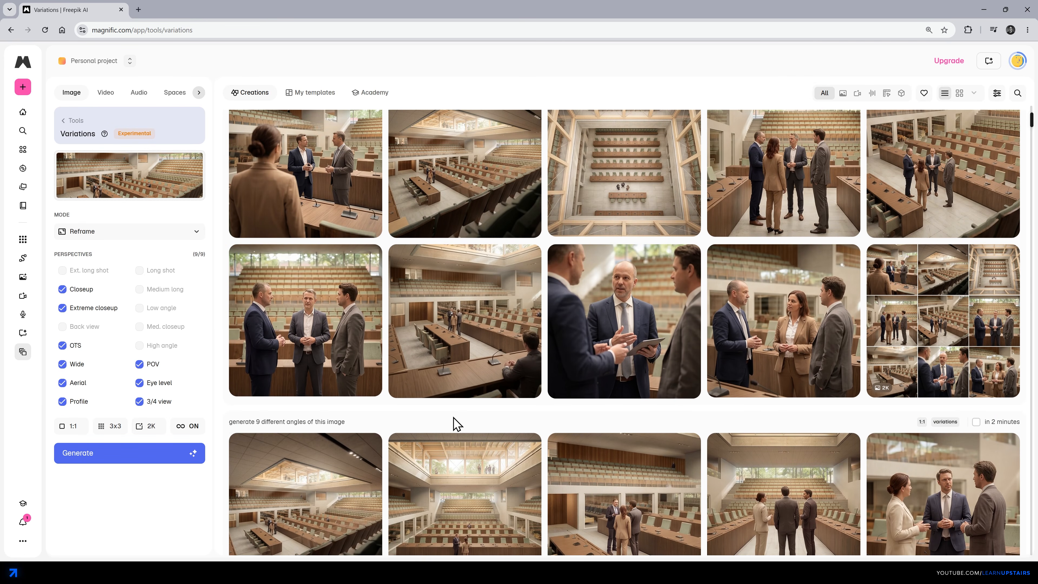
{"action": "left_click", "coordinate": [612, 164]}
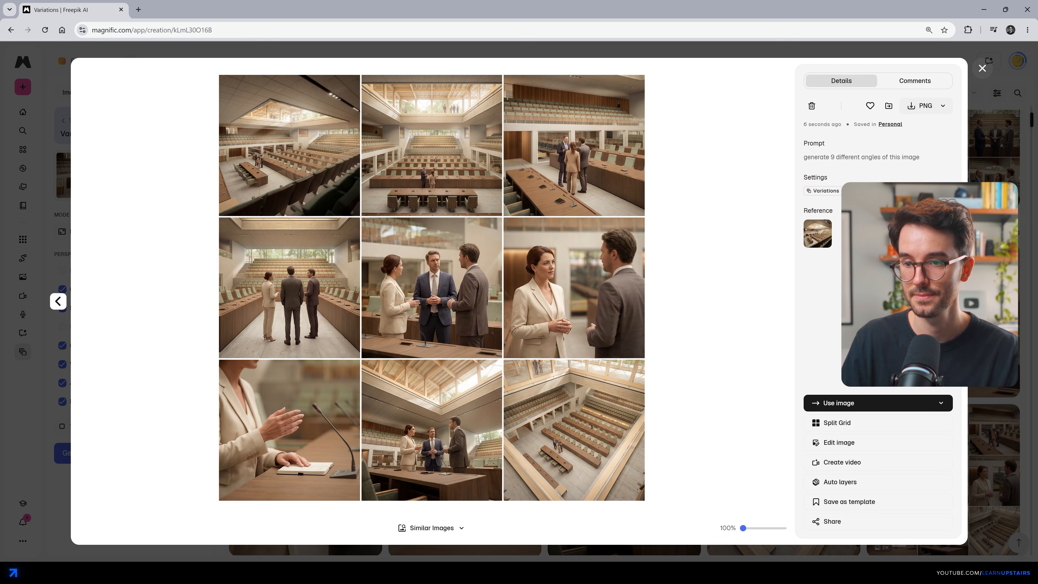
{"action": "left_click", "coordinate": [1012, 228]}
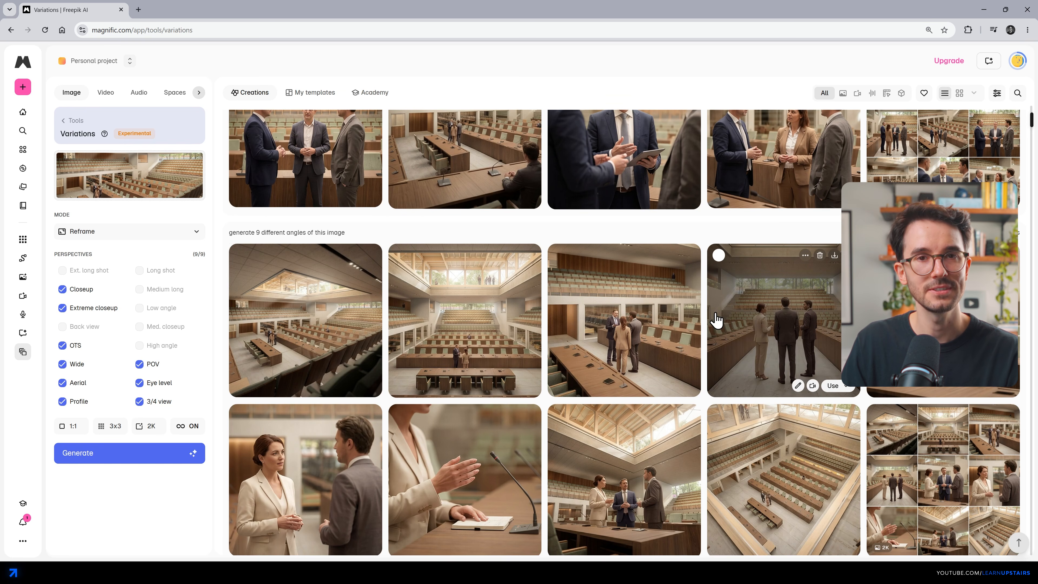
{"action": "scroll", "coordinate": [716, 321], "scroll_direction": "up", "scroll_amount": 1}
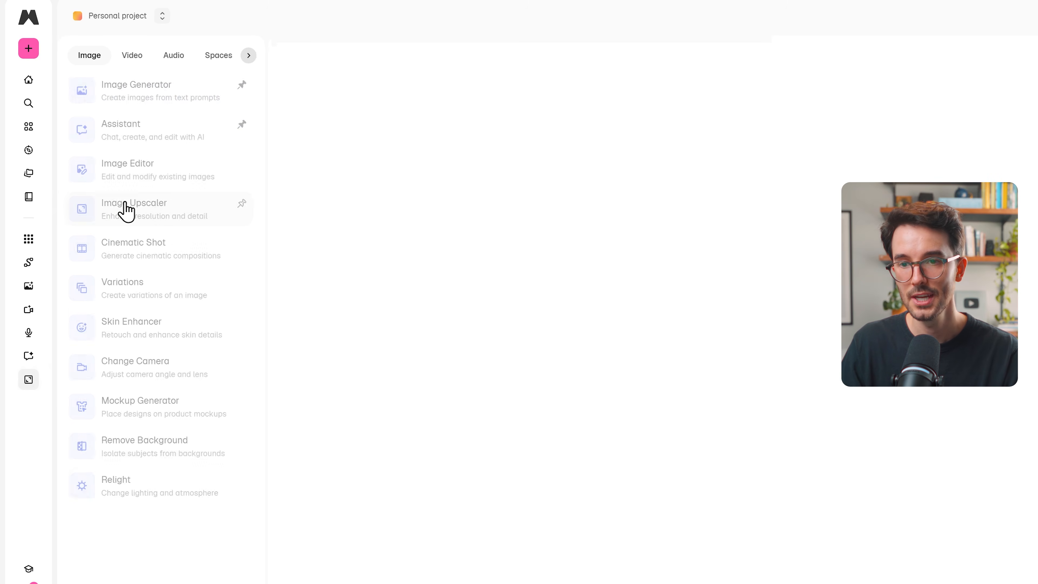
- Load the building facade render into the Image Upscaler and choose Precision mode after comparing it with Creative
{"action": "left_click", "coordinate": [125, 210]}
{"action": "left_click", "coordinate": [125, 186]}
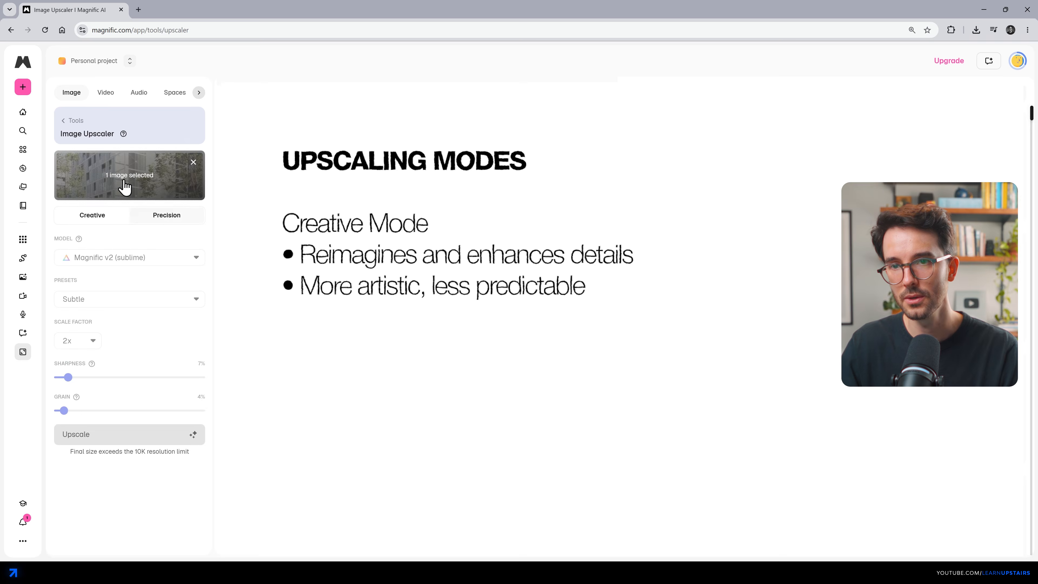
{"action": "left_click", "coordinate": [86, 223]}
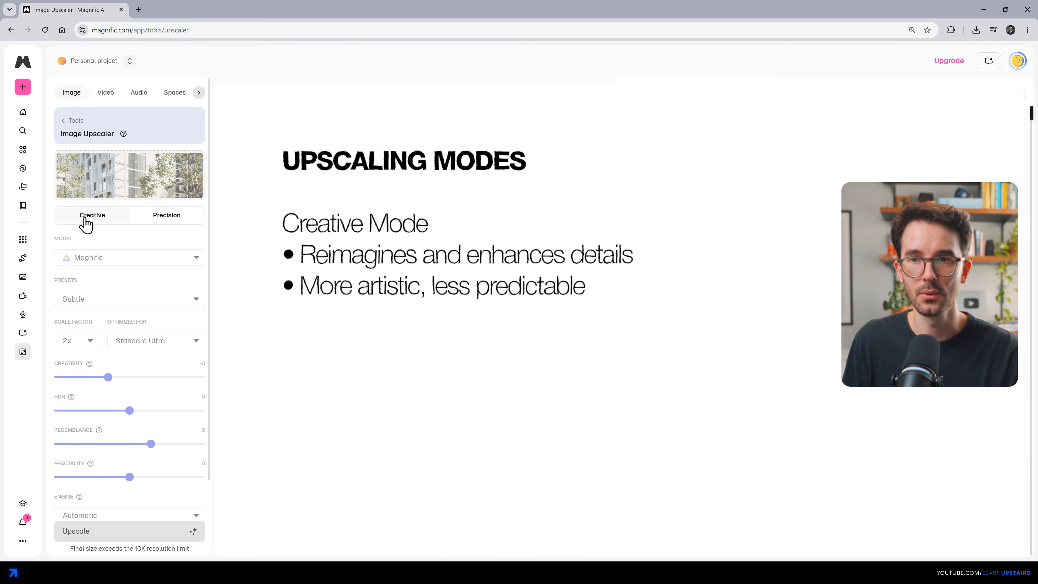
{"action": "left_click", "coordinate": [159, 221]}
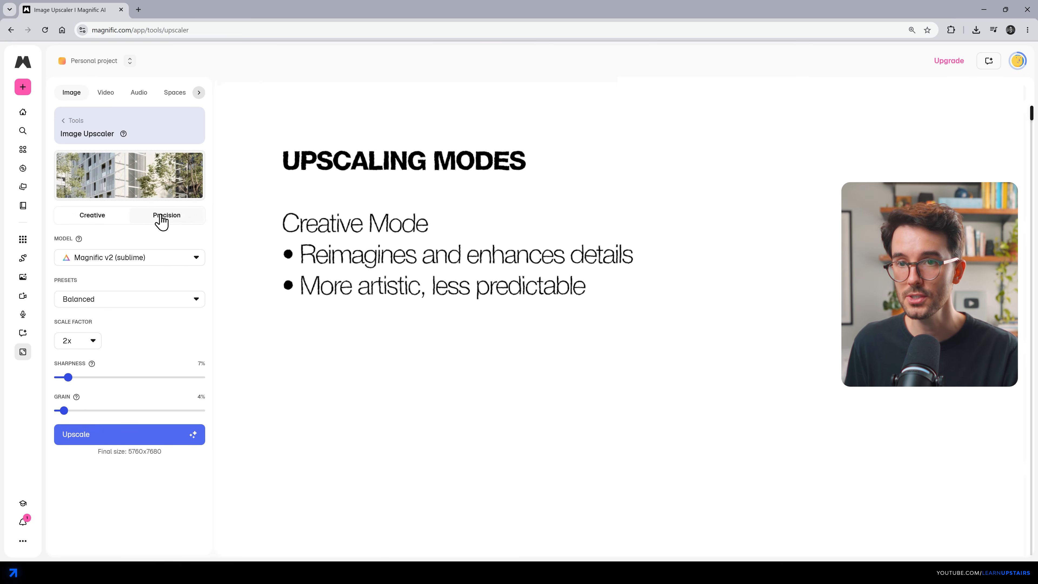
{"action": "left_click", "coordinate": [96, 221]}
{"action": "left_click", "coordinate": [158, 216]}
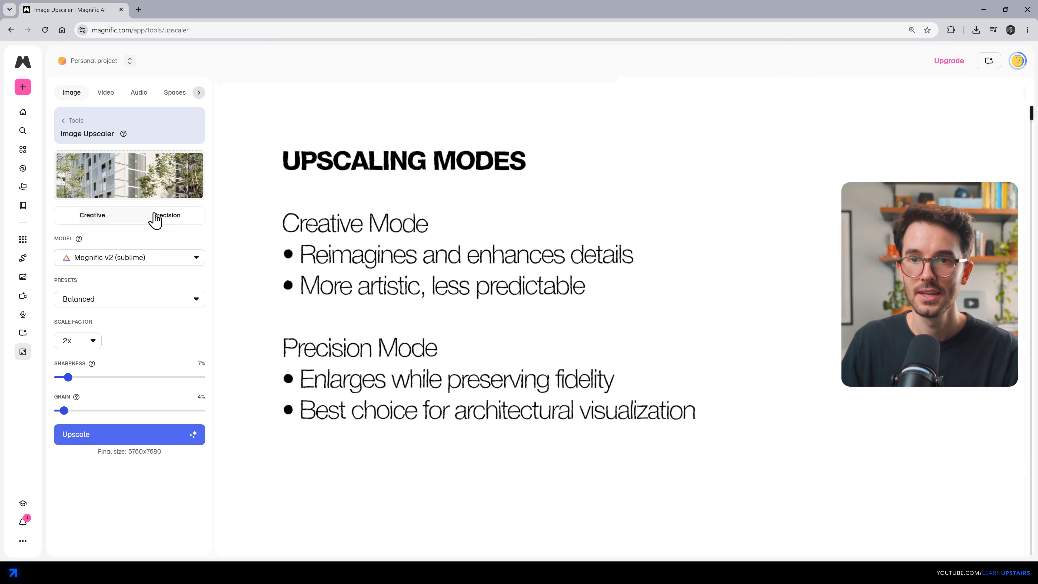
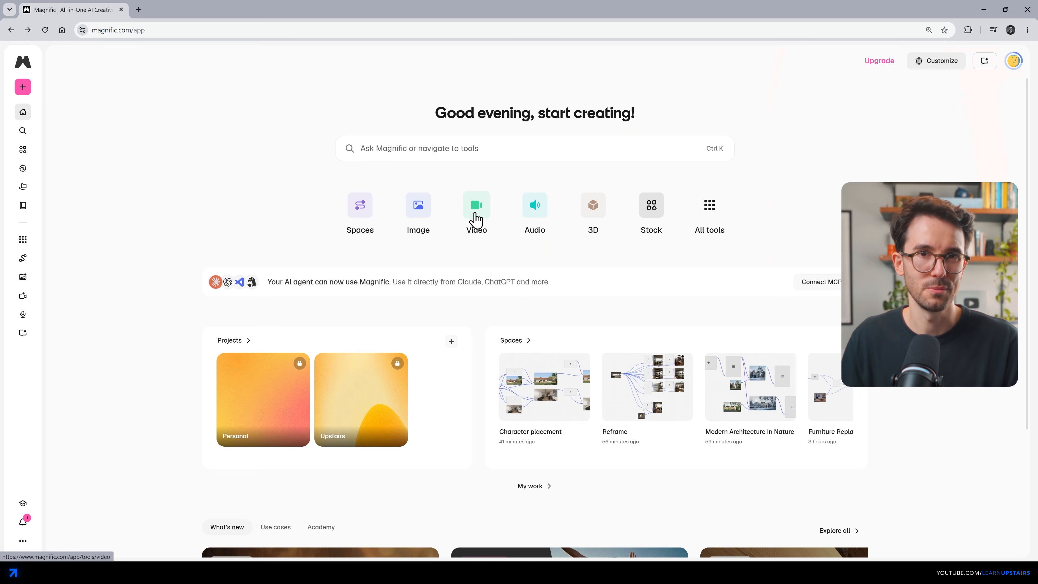
- Open the Video Generator and choose Kling 3.0 from the full list of video models
{"action": "left_click", "coordinate": [477, 217]}
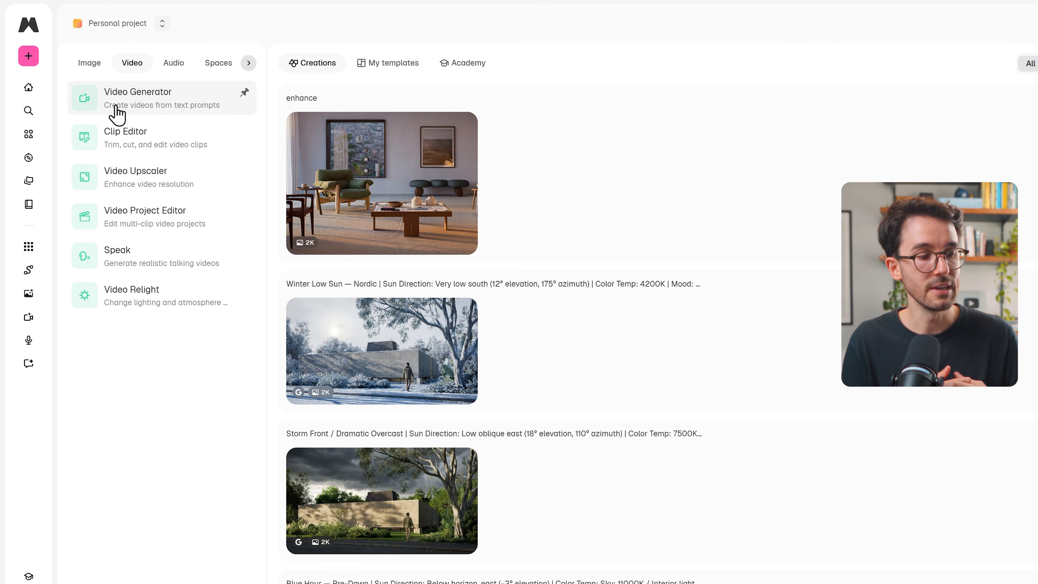
{"action": "left_click", "coordinate": [170, 114]}
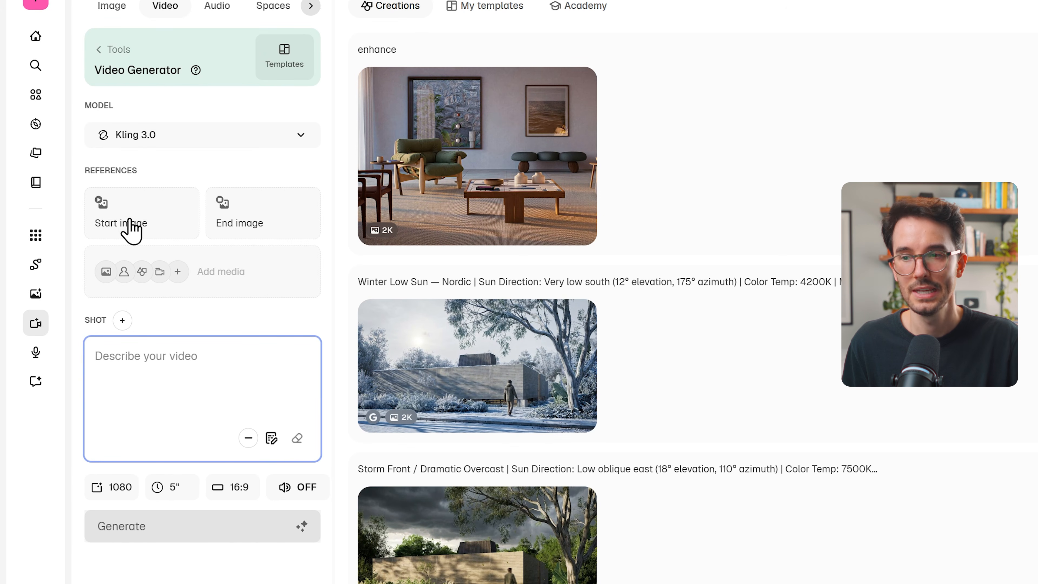
{"action": "left_click", "coordinate": [202, 153]}
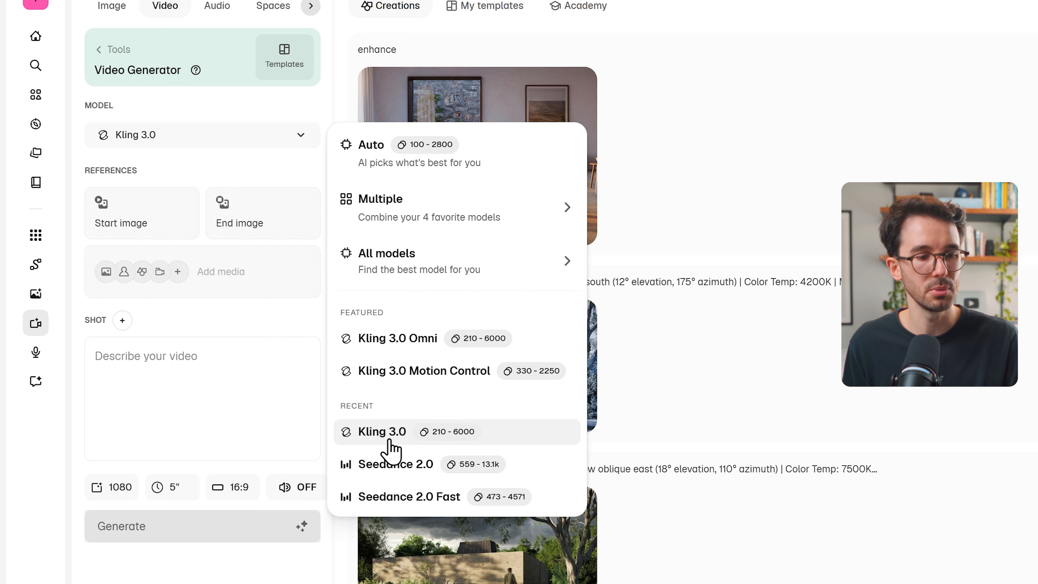
{"action": "left_click", "coordinate": [400, 274]}
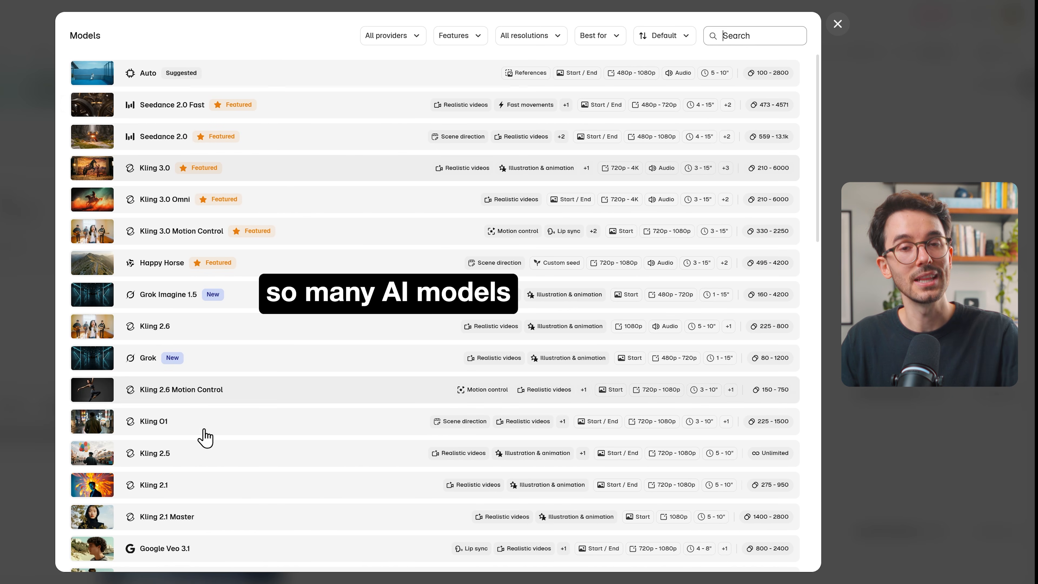
{"action": "scroll", "coordinate": [208, 517], "scroll_direction": "down", "scroll_amount": 3}
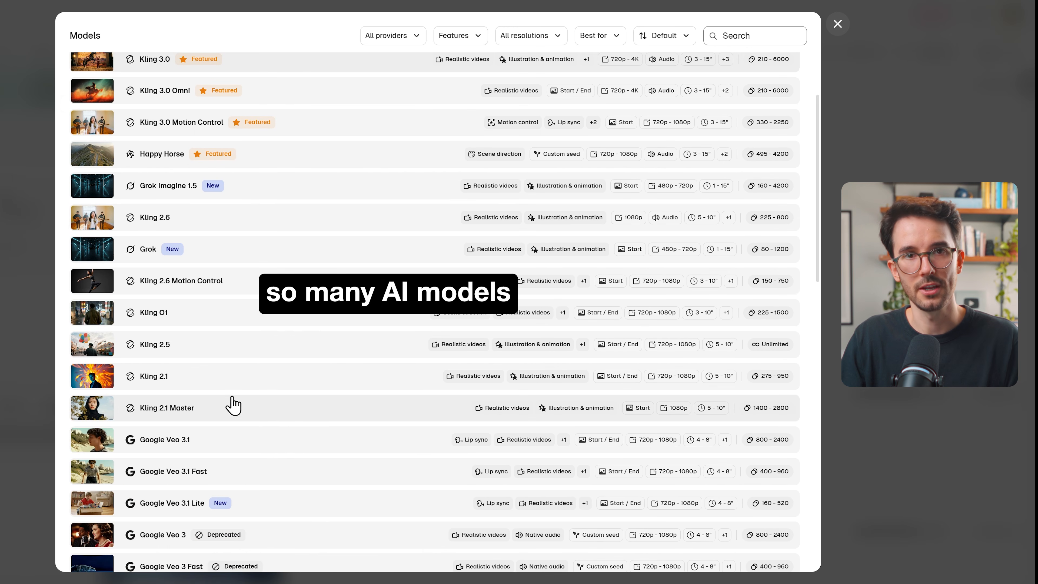
{"action": "scroll", "coordinate": [235, 401], "scroll_direction": "down", "scroll_amount": 3}
{"action": "scroll", "coordinate": [281, 315], "scroll_direction": "down", "scroll_amount": 4}
{"action": "scroll", "coordinate": [285, 312], "scroll_direction": "down", "scroll_amount": 3}
{"action": "scroll", "coordinate": [295, 353], "scroll_direction": "down", "scroll_amount": 6}
{"action": "scroll", "coordinate": [297, 364], "scroll_direction": "up", "scroll_amount": 18}
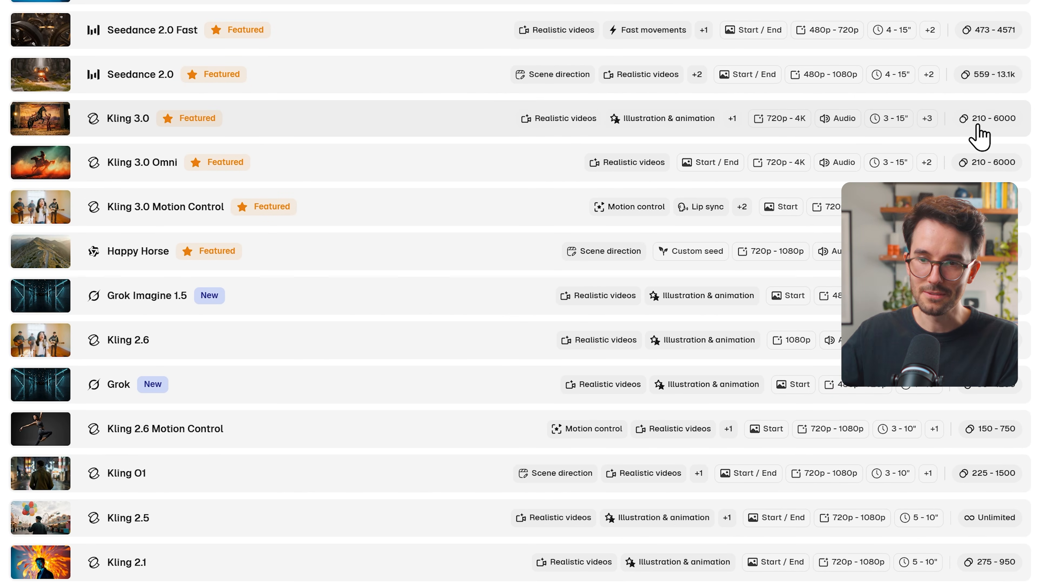
{"action": "left_click", "coordinate": [253, 128]}
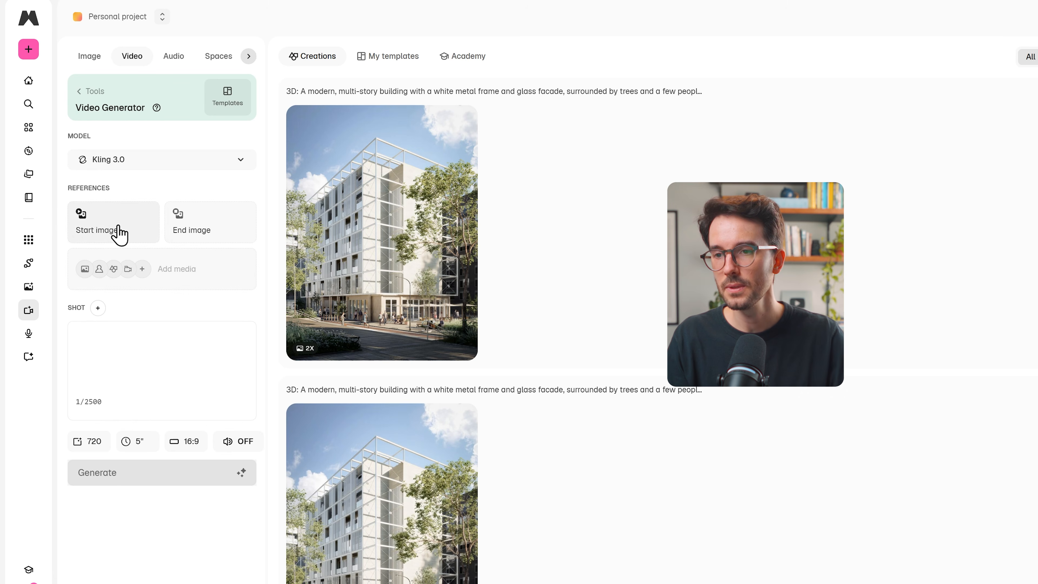
- Set a render as the video's start image and confirm Kling 3.0 as the model
{"action": "left_click", "coordinate": [119, 235]}
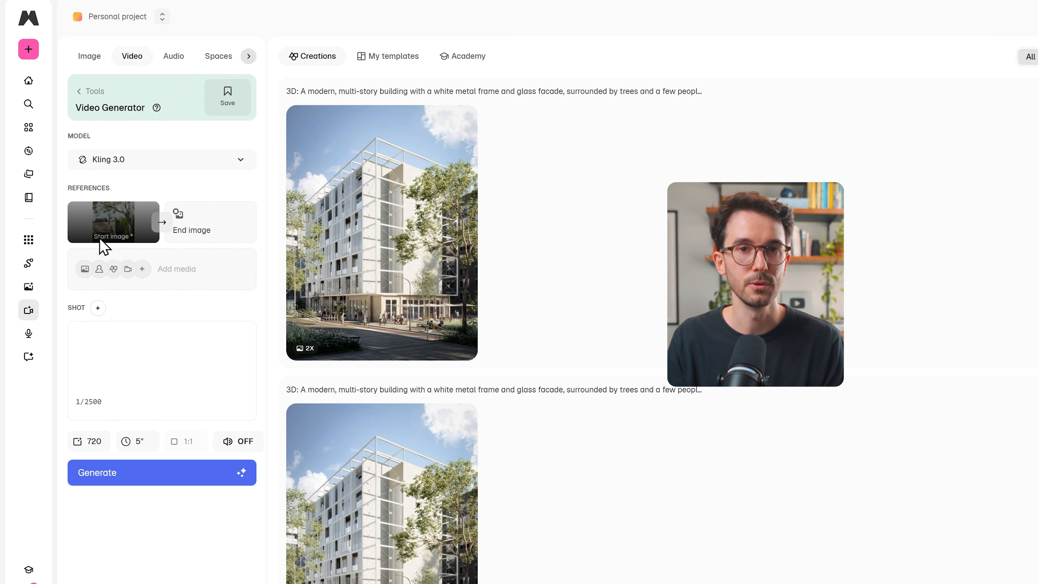
{"action": "left_click", "coordinate": [122, 166]}
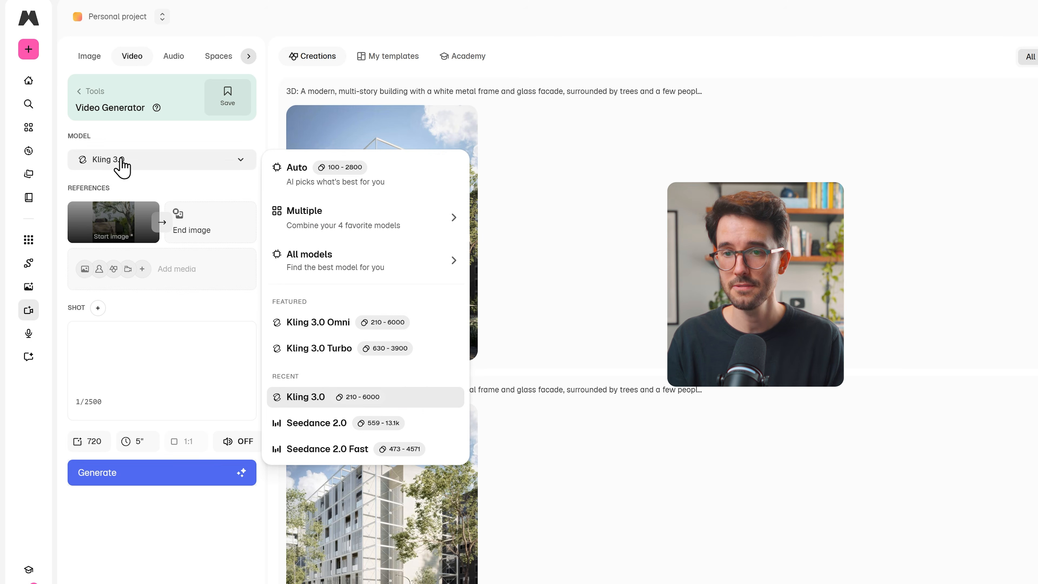
{"action": "left_click", "coordinate": [318, 403]}
- Copy the gentle-breeze and walking-person paragraphs from the ChatGPT chat and paste them as the shot prompt in Magnific's Video Generator
{"action": "left_click", "coordinate": [206, 3]}
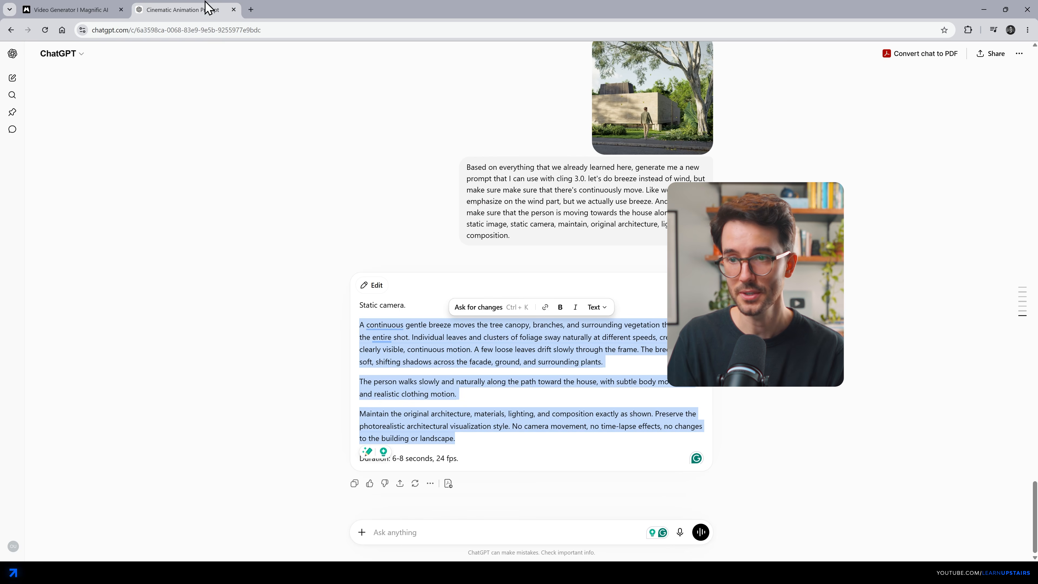
{"action": "left_click_drag", "start_coordinate": [465, 438], "coordinate": [348, 327]}
{"action": "left_click", "coordinate": [87, 10]}
{"action": "left_click", "coordinate": [149, 359]}
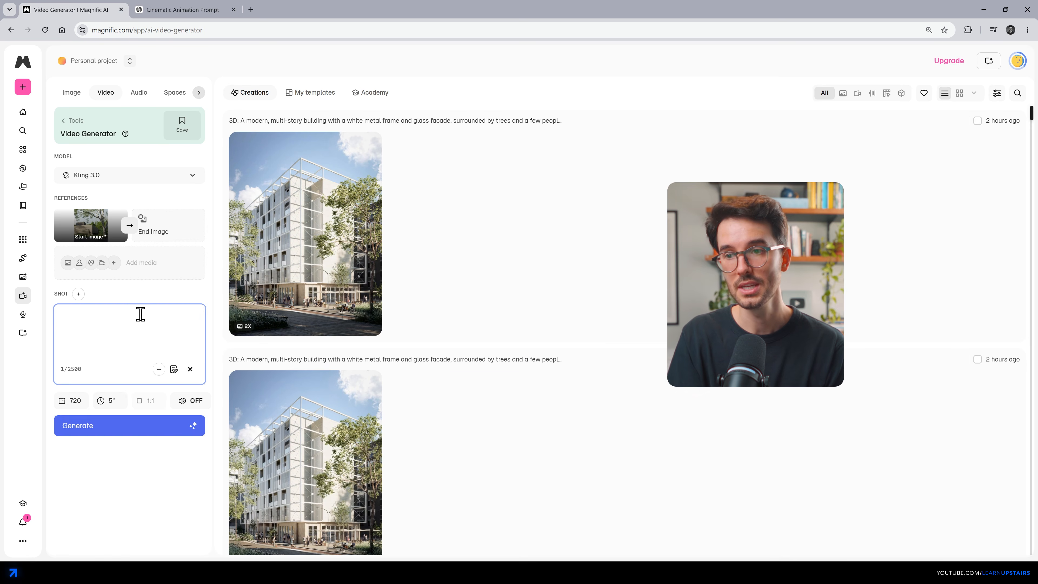
{"action": "key", "text": "ctrl+v"}
{"action": "left_click_drag", "start_coordinate": [62, 317], "coordinate": [148, 317]}
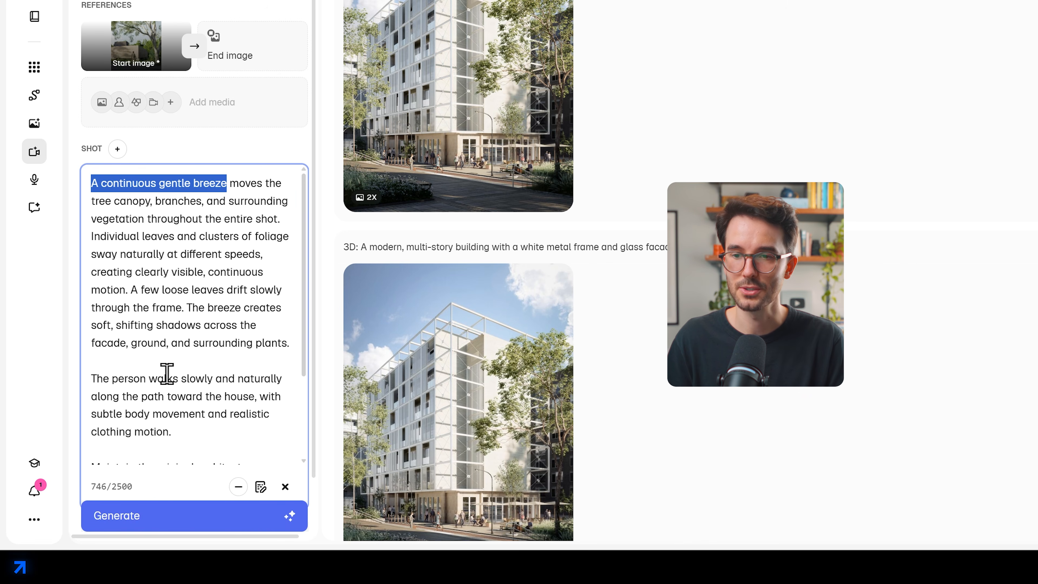
{"action": "scroll", "coordinate": [167, 374], "scroll_direction": "down", "scroll_amount": 2}
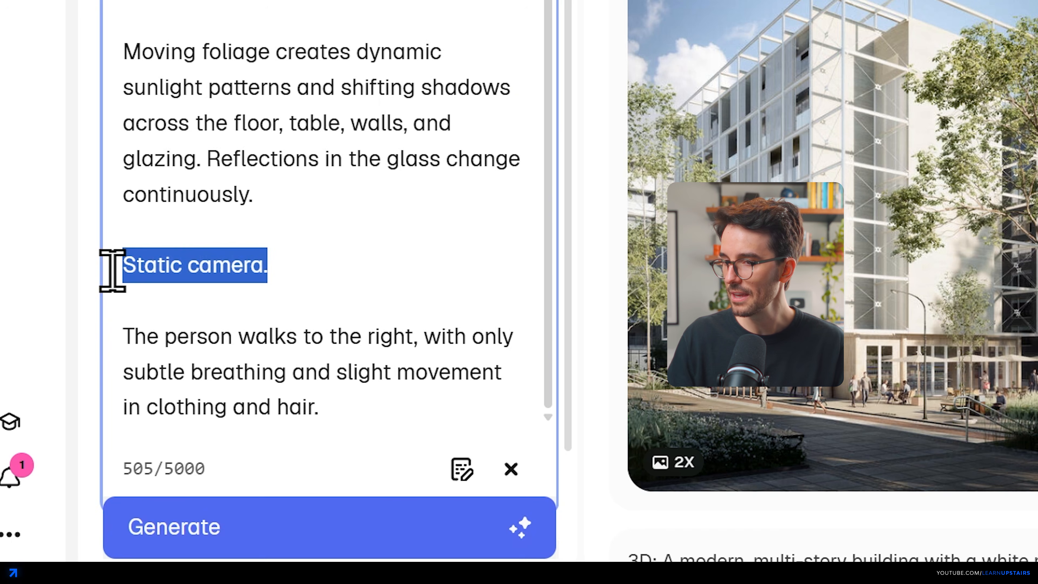
- Replace the "Static camera." line in the interior shot prompt with "Slow cinematic push-in"
{"action": "type", "text": "Slow"}
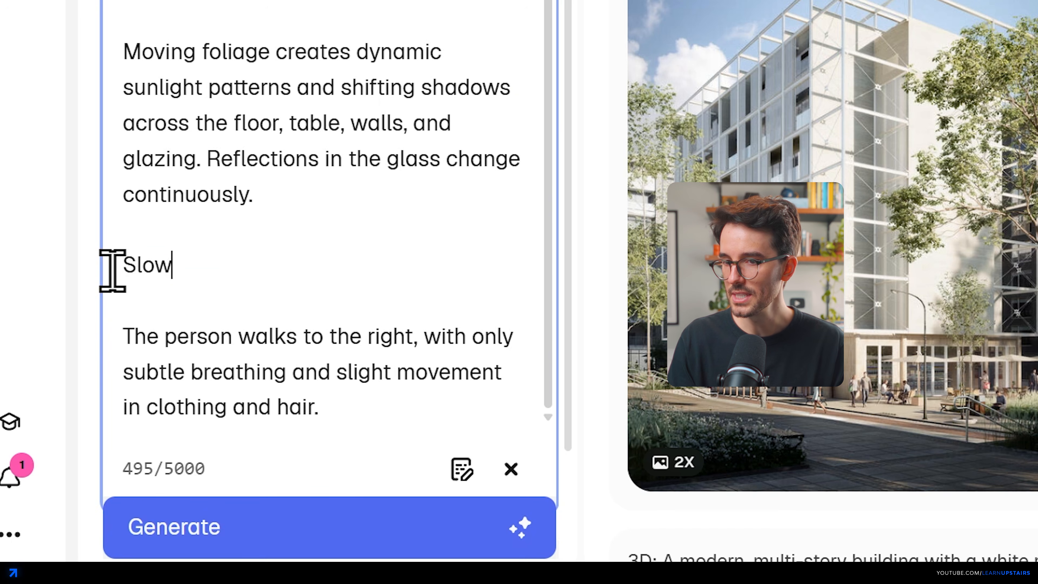
{"action": "type", "text": " cinematic push"}
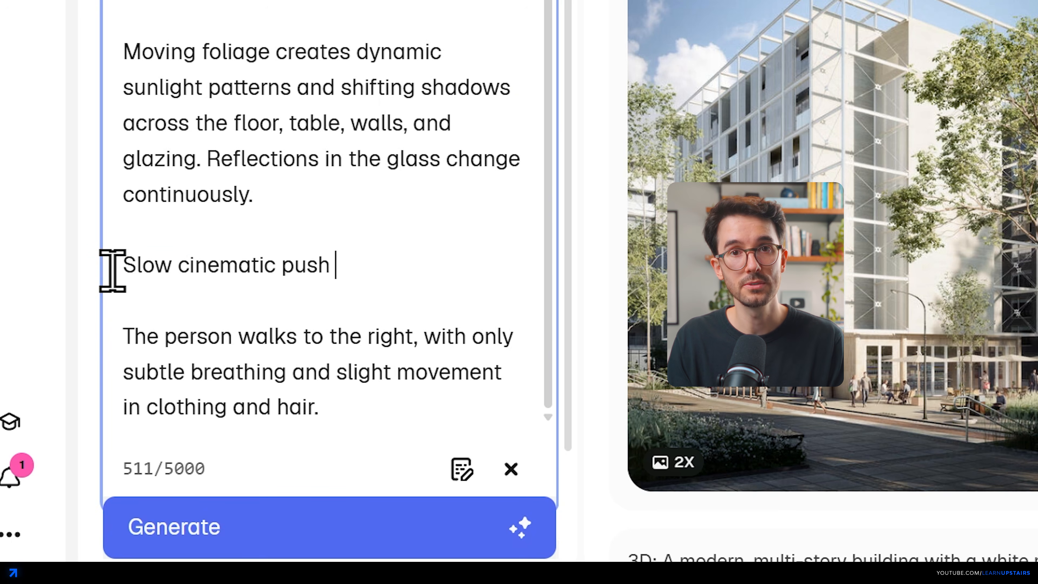
{"action": "type", "text": "-in"}
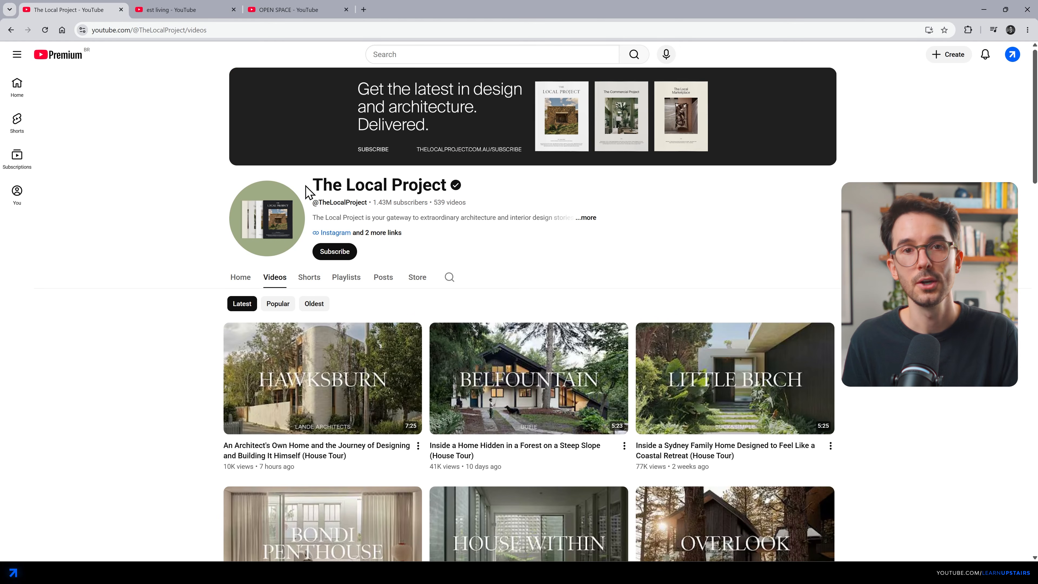
- Browse the YouTube video pages of The Local Project, est living and OPEN SPACE for camera-movement references
{"action": "left_click_drag", "start_coordinate": [306, 186], "coordinate": [450, 186]}
{"action": "left_click", "coordinate": [184, 9]}
{"action": "left_click_drag", "start_coordinate": [276, 192], "coordinate": [387, 186]}
{"action": "left_click", "coordinate": [286, 9]}
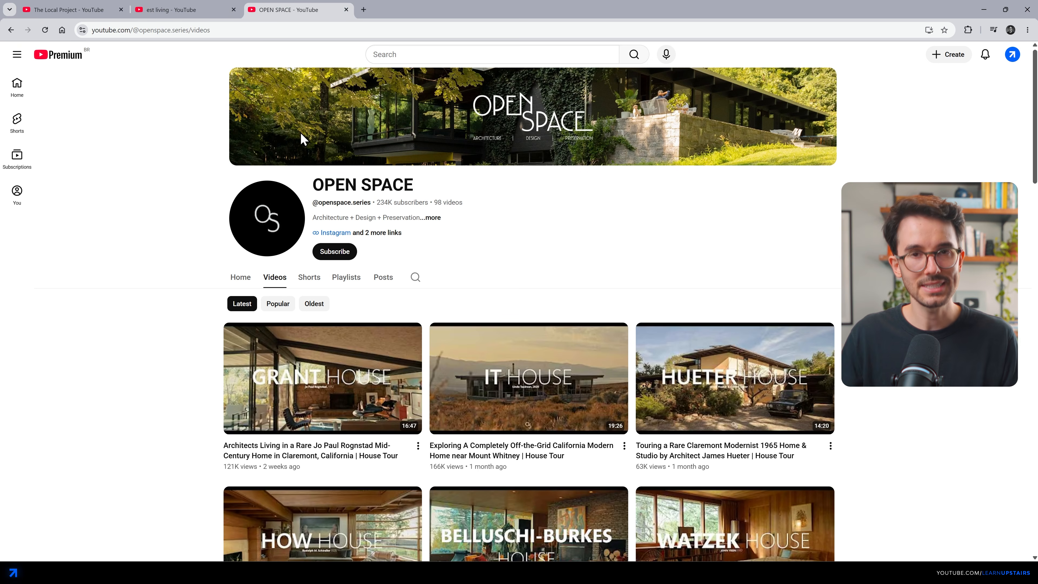
{"action": "left_click_drag", "start_coordinate": [316, 186], "coordinate": [428, 190]}
{"action": "left_click", "coordinate": [425, 189]}
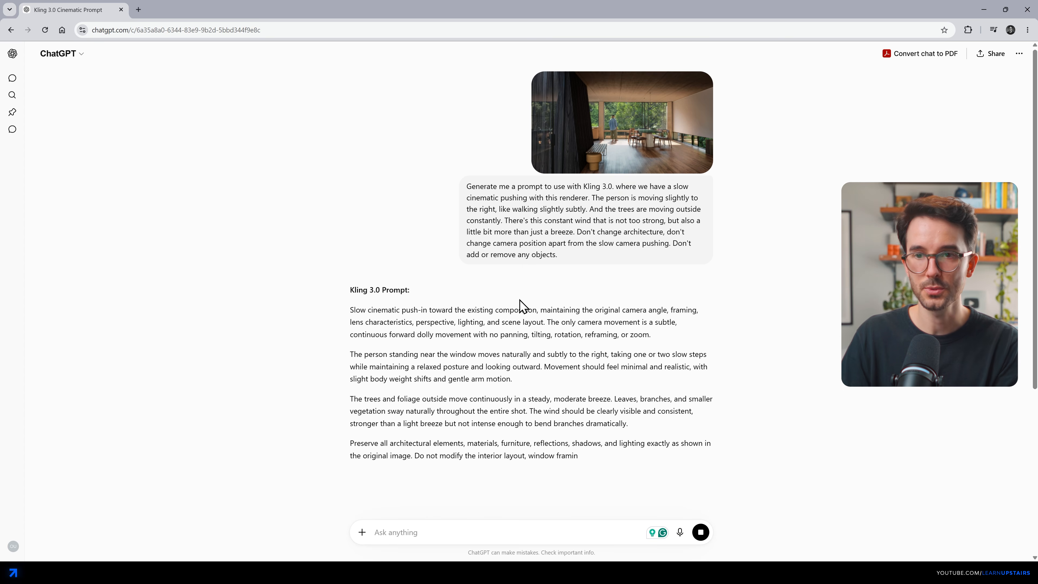
- Copy the whole slow push-in prompt from the ChatGPT answer and paste it as the interior shot's prompt in Magnific
{"action": "scroll", "coordinate": [497, 303], "scroll_direction": "down", "scroll_amount": 1}
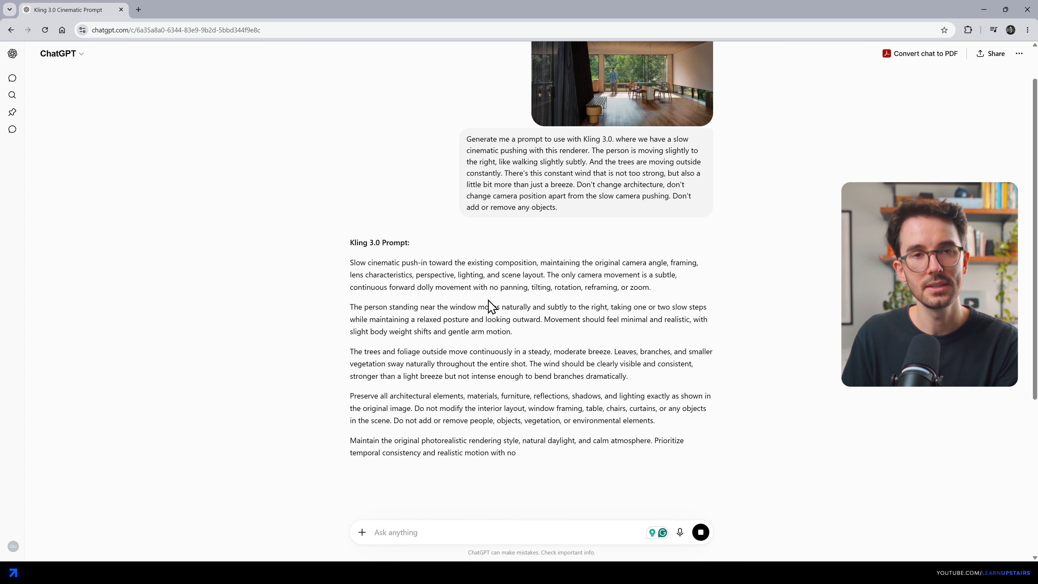
{"action": "left_click_drag", "start_coordinate": [349, 262], "coordinate": [436, 439]}
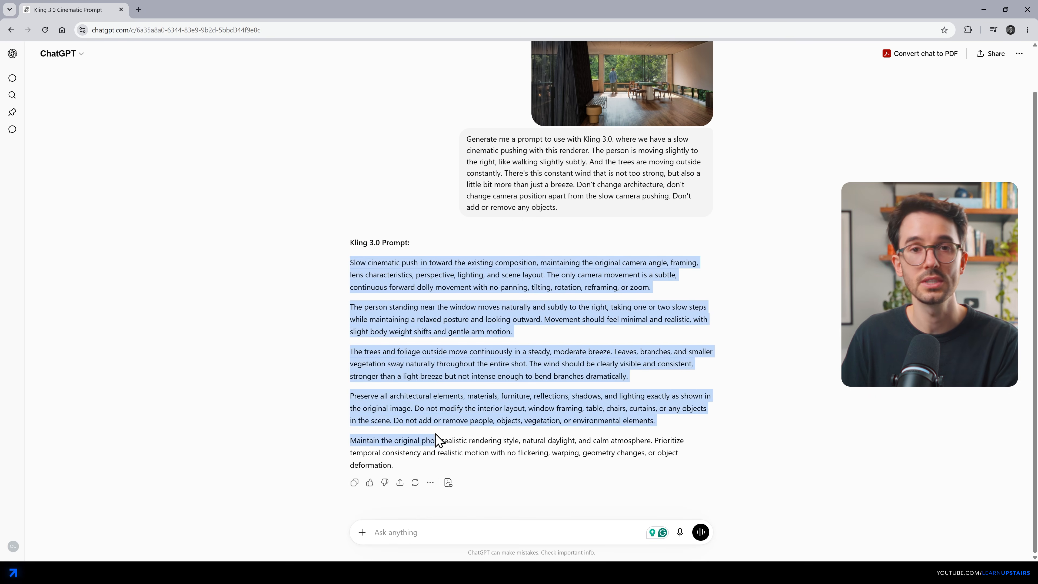
{"action": "left_click_drag", "start_coordinate": [436, 440], "coordinate": [393, 466]}
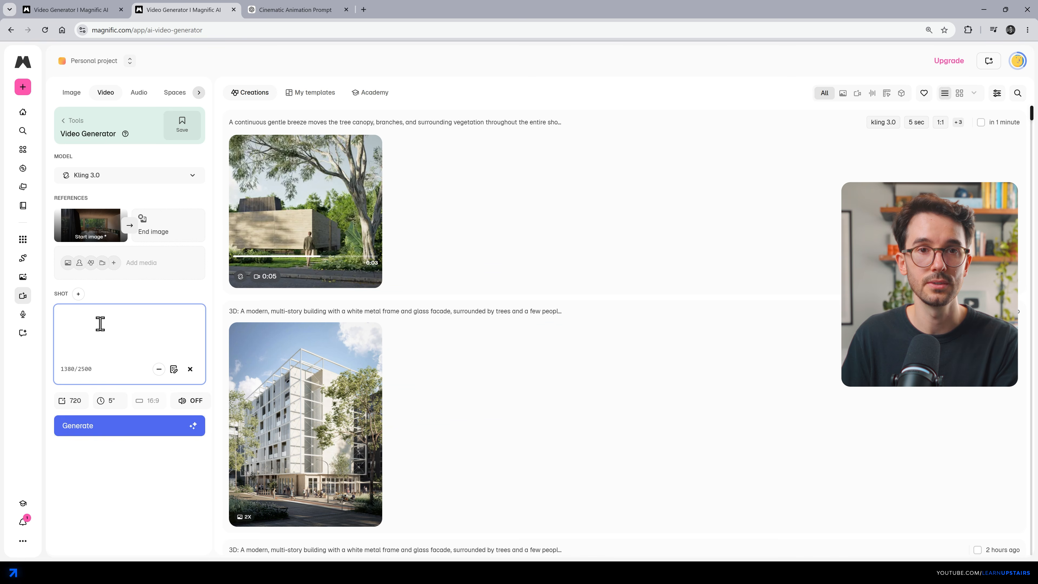
{"action": "key", "text": "ctrl+v"}
{"action": "scroll", "coordinate": [98, 325], "scroll_direction": "down", "scroll_amount": 5}
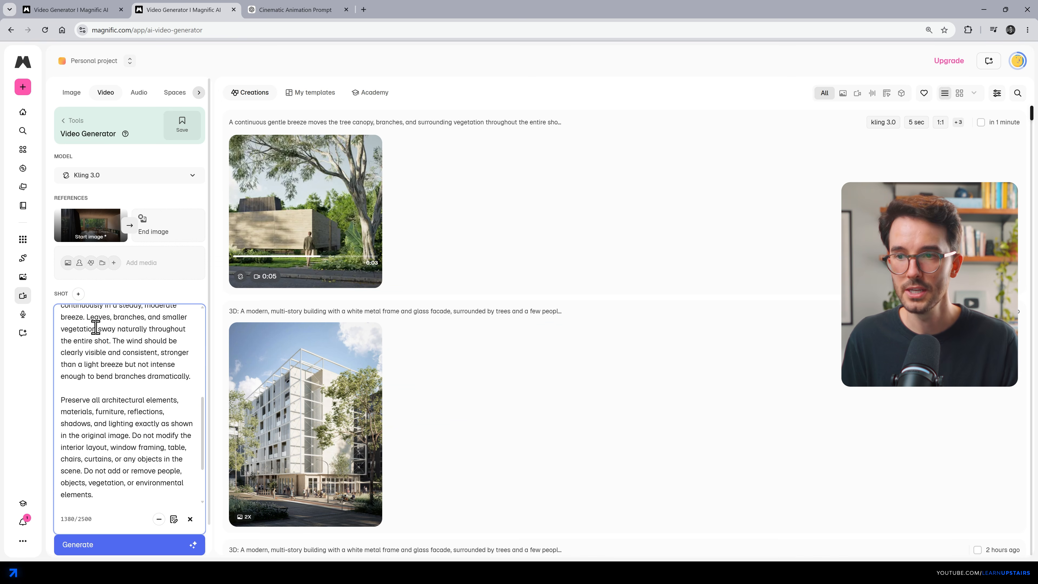
- Switch the video model to Seedance 2.0, turn the sound off and generate the interior push-in video
{"action": "left_click", "coordinate": [99, 176]}
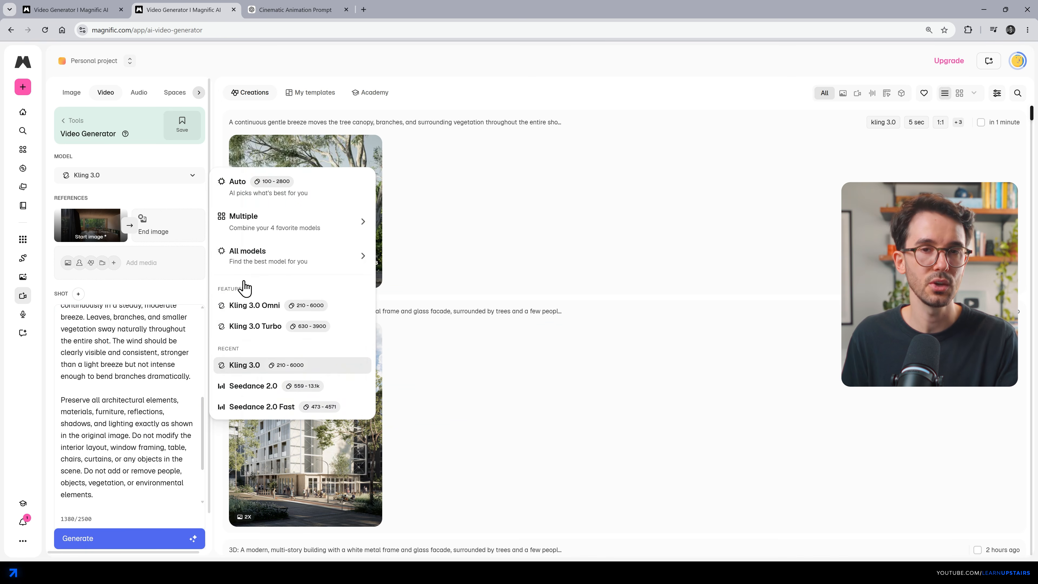
{"action": "left_click", "coordinate": [245, 386]}
{"action": "scroll", "coordinate": [102, 450], "scroll_direction": "down", "scroll_amount": 1}
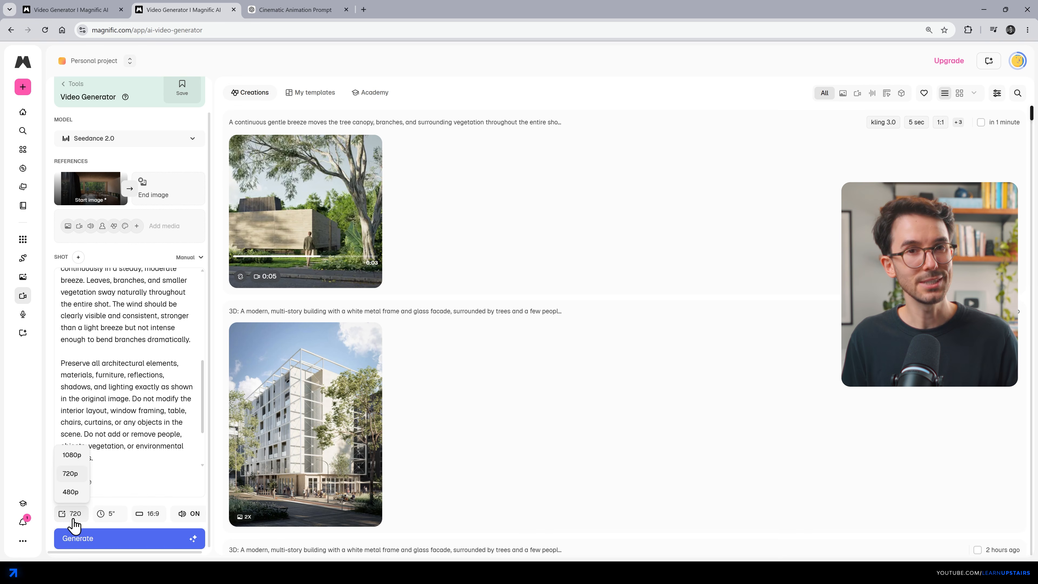
{"action": "left_click", "coordinate": [185, 516]}
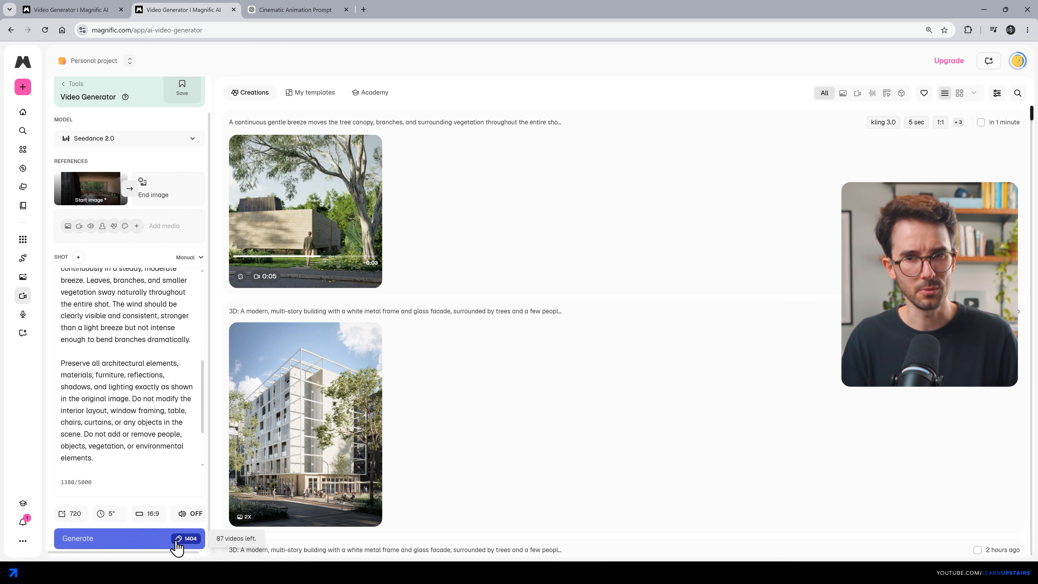
{"action": "left_click", "coordinate": [167, 545]}
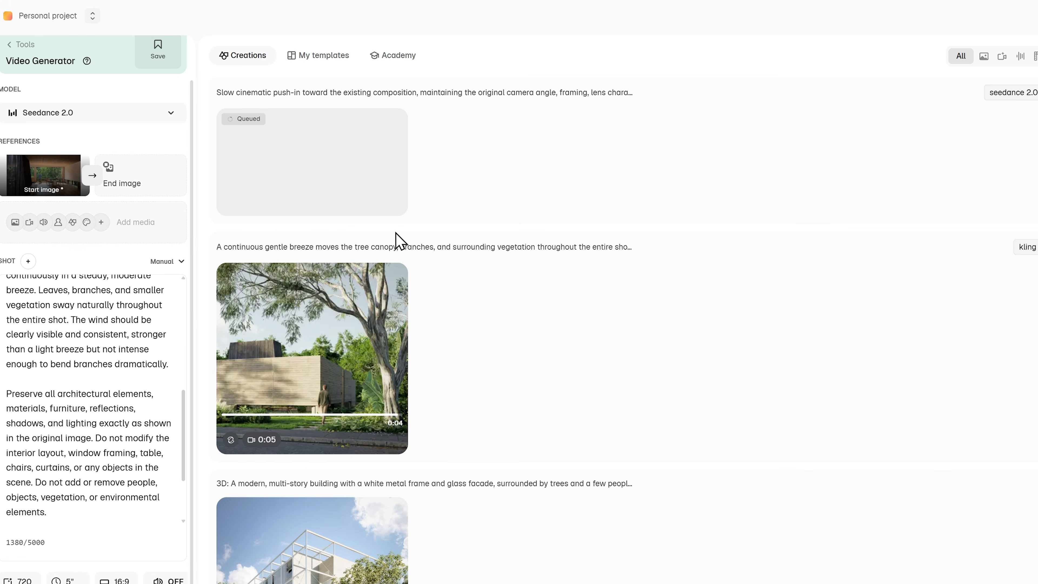
- Scrub through the generated house-and-tree breeze video, then open the interior push-in video
{"action": "left_click", "coordinate": [296, 320]}
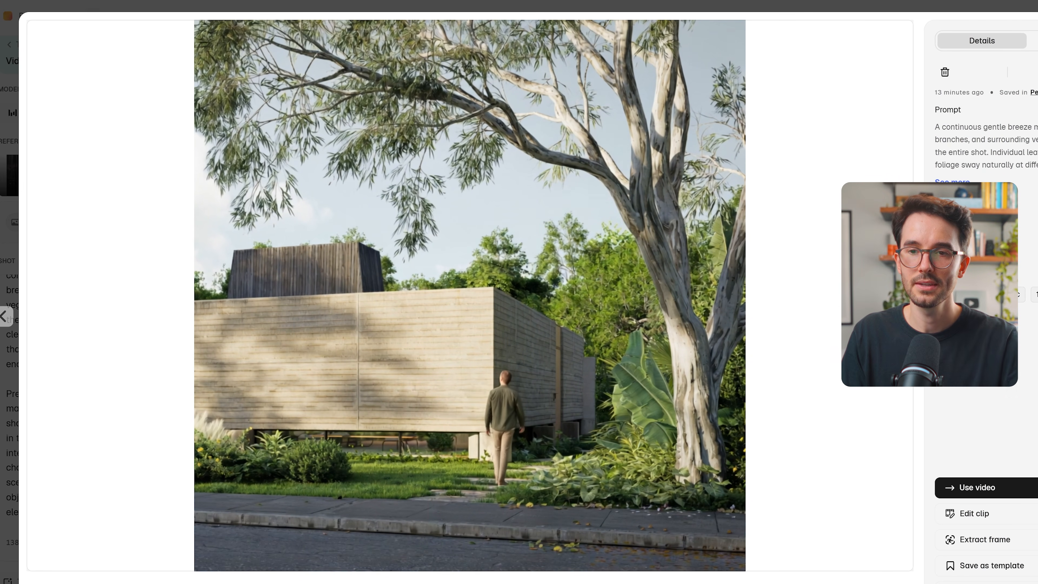
{"action": "left_click_drag", "start_coordinate": [164, 552], "coordinate": [349, 549]}
{"action": "left_click", "coordinate": [511, 552]}
{"action": "left_click", "coordinate": [671, 554]}
{"action": "key", "text": "Escape"}
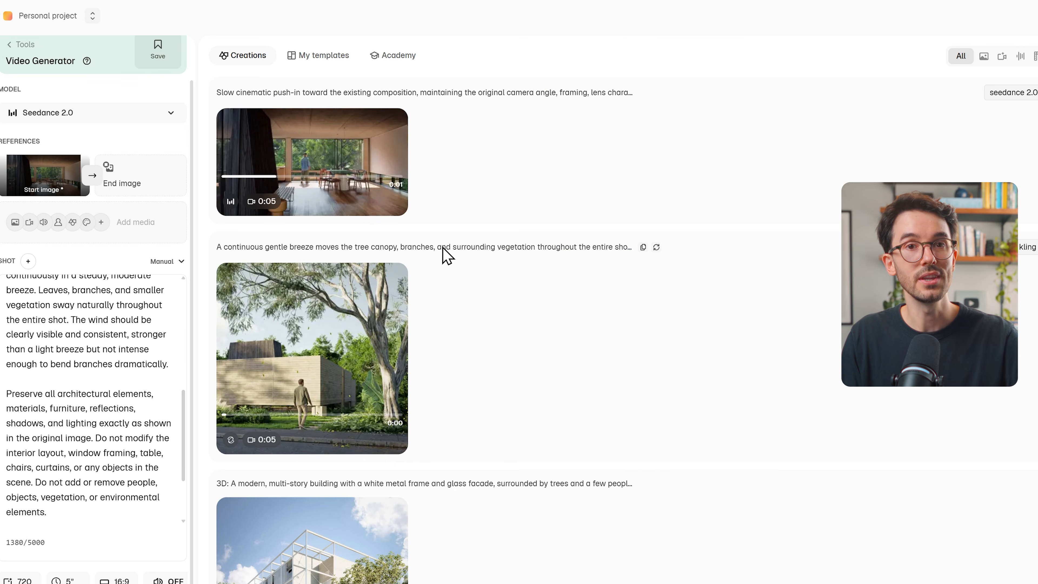
{"action": "left_click", "coordinate": [334, 151]}
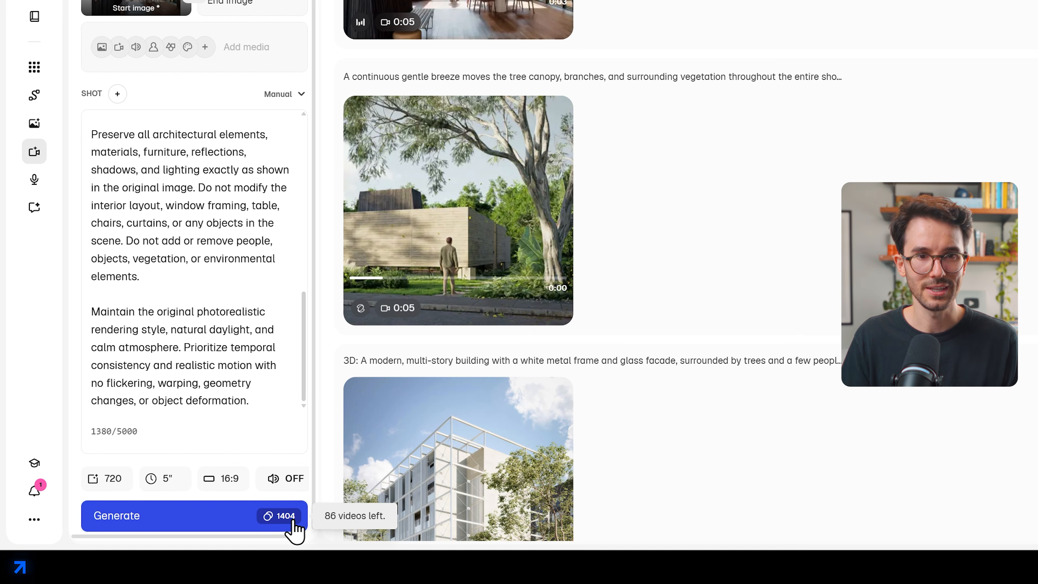
- Switch the video model to Kling 3.0 with 720p resolution, a 5-second duration and the sound off
{"action": "left_click", "coordinate": [194, 2]}
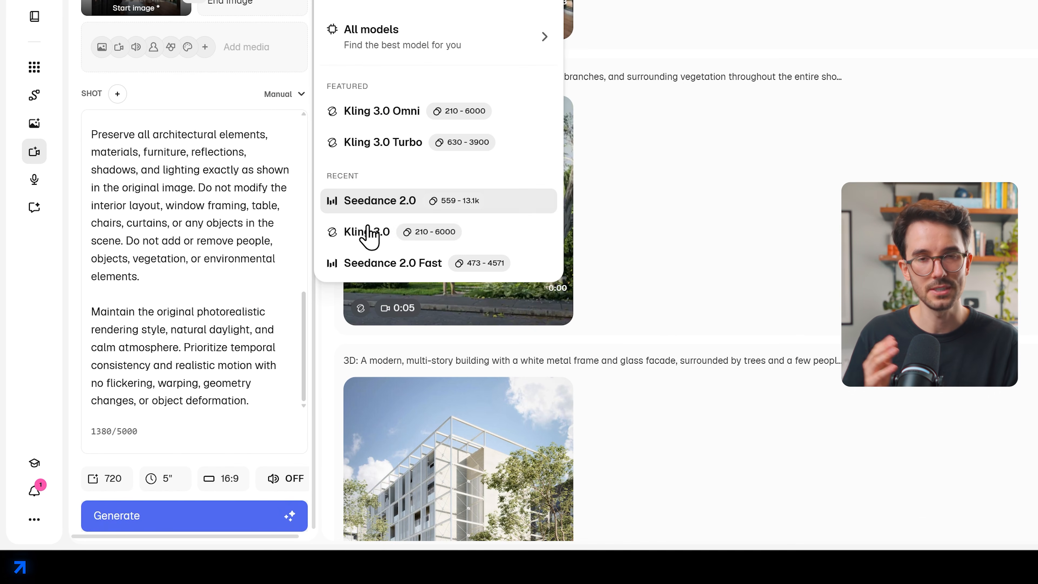
{"action": "left_click", "coordinate": [388, 234]}
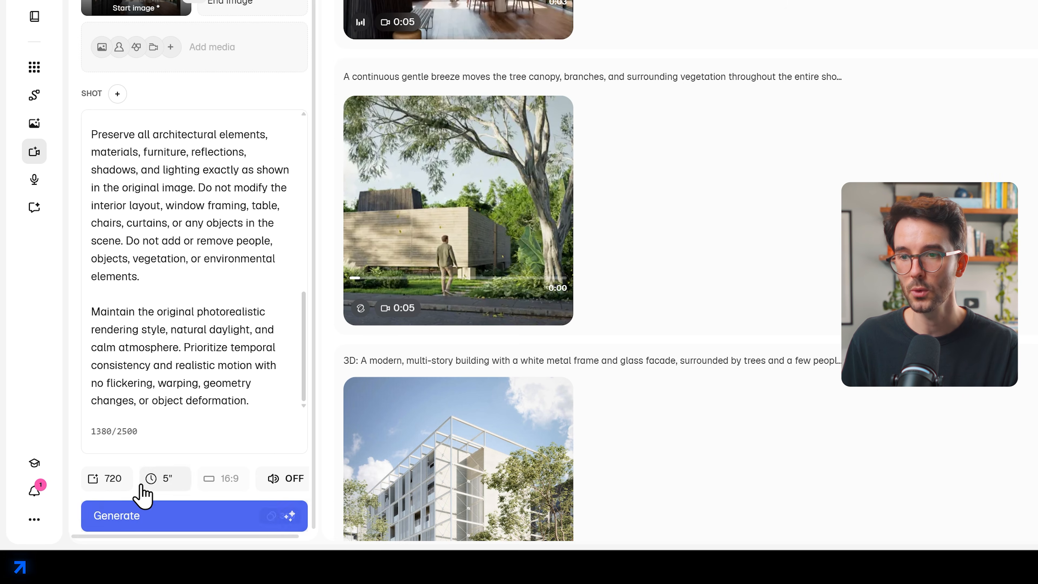
{"action": "left_click", "coordinate": [123, 484]}
{"action": "left_click", "coordinate": [111, 394]}
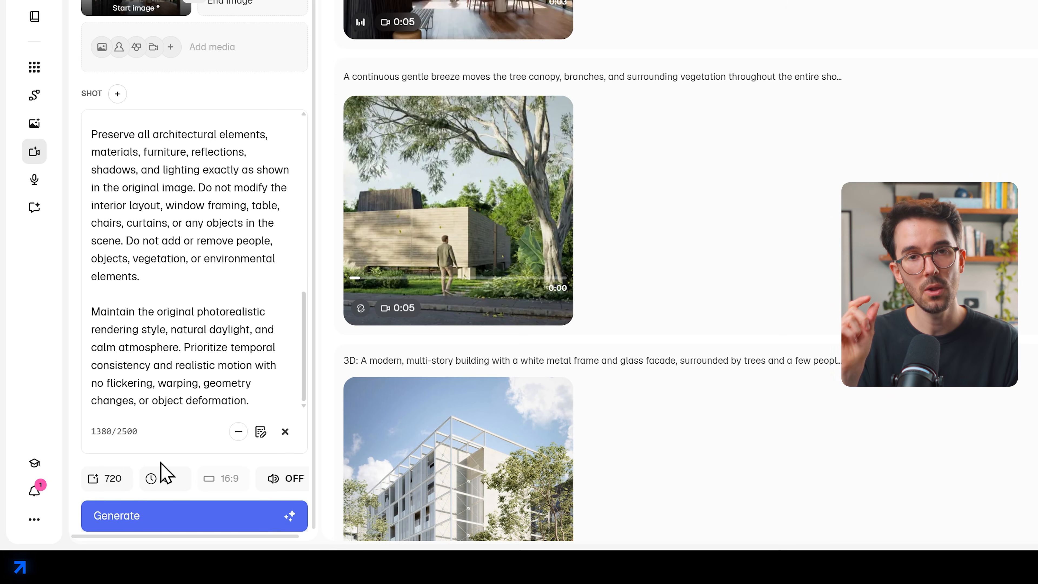
{"action": "left_click", "coordinate": [162, 475]}
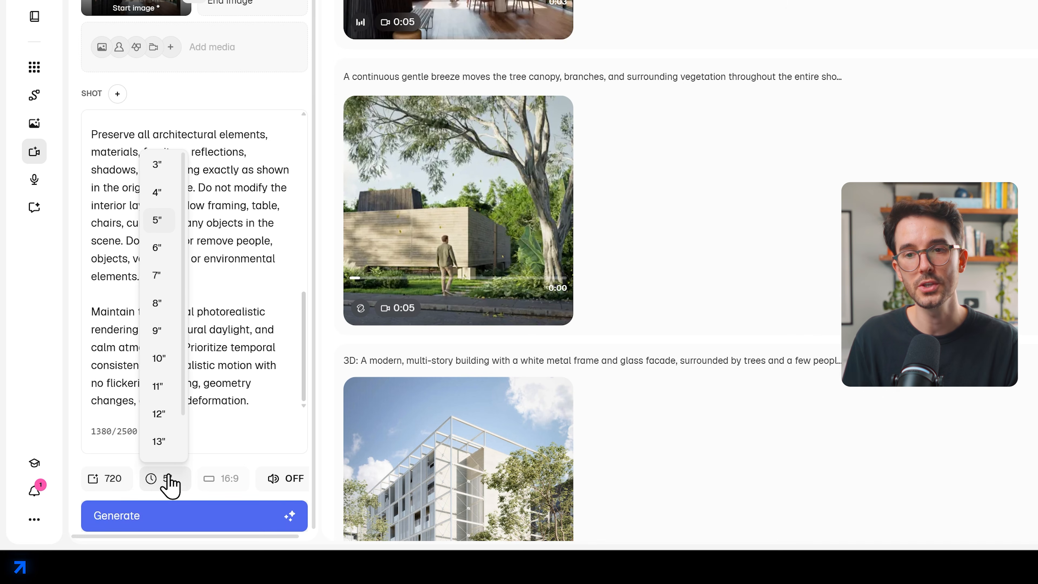
{"action": "left_click", "coordinate": [159, 223]}
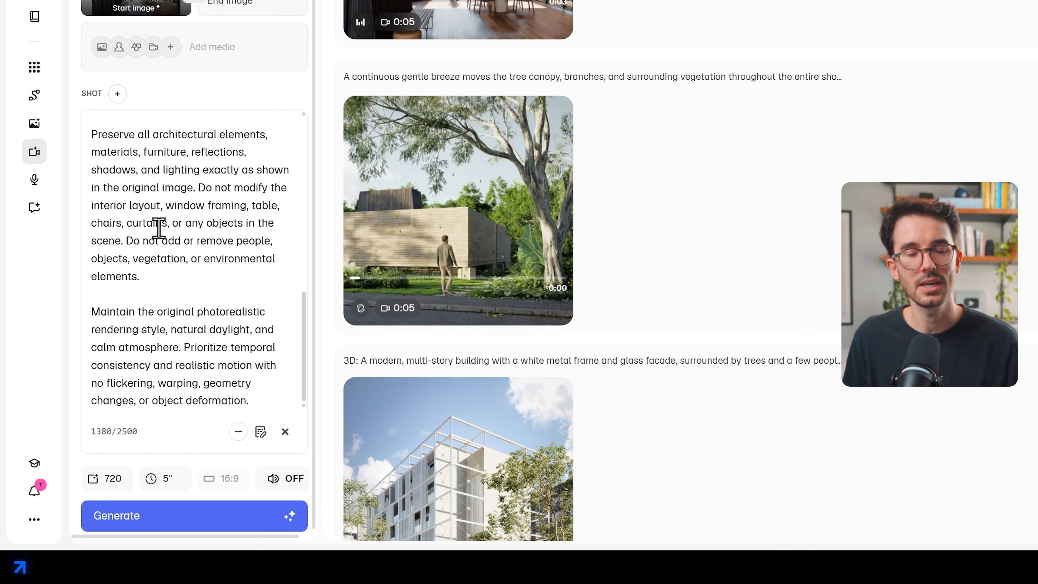
{"action": "left_click", "coordinate": [285, 487]}
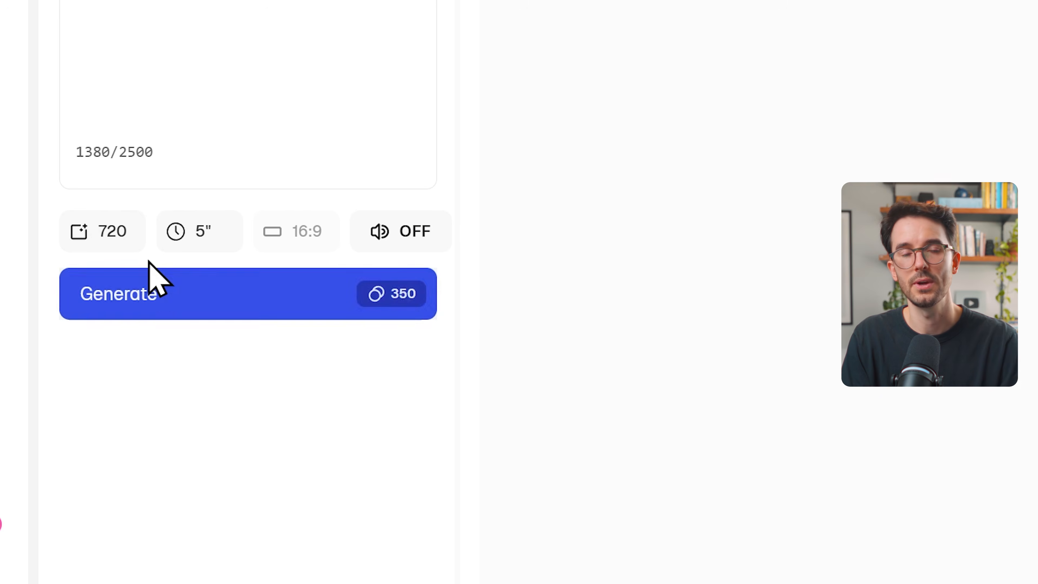
- Set the resolution to 1080p and toggle the sound on and off to compare credit costs
{"action": "left_click", "coordinate": [111, 486]}
{"action": "left_click", "coordinate": [106, 330]}
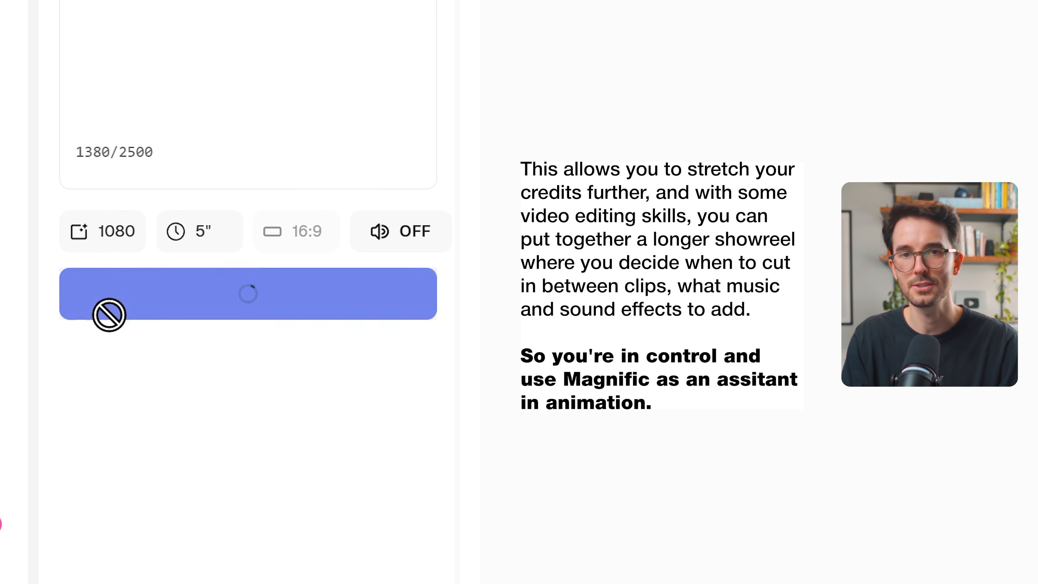
{"action": "left_click", "coordinate": [406, 246]}
{"action": "left_click", "coordinate": [406, 243]}
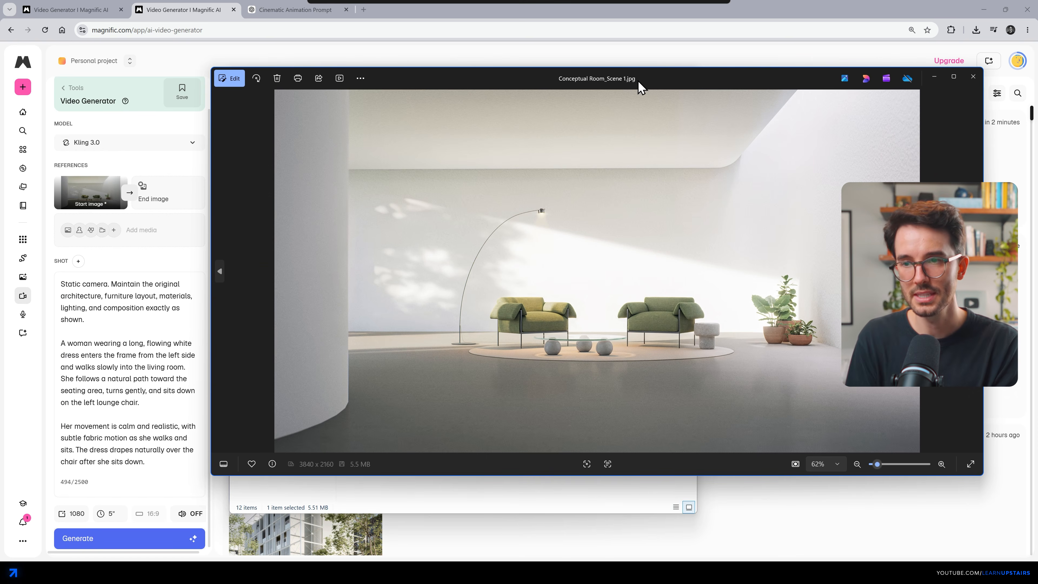
- Set the conceptual living-room shot to 720p and 8 seconds, and generate the video of the woman sitting down
{"action": "left_click", "coordinate": [93, 168]}
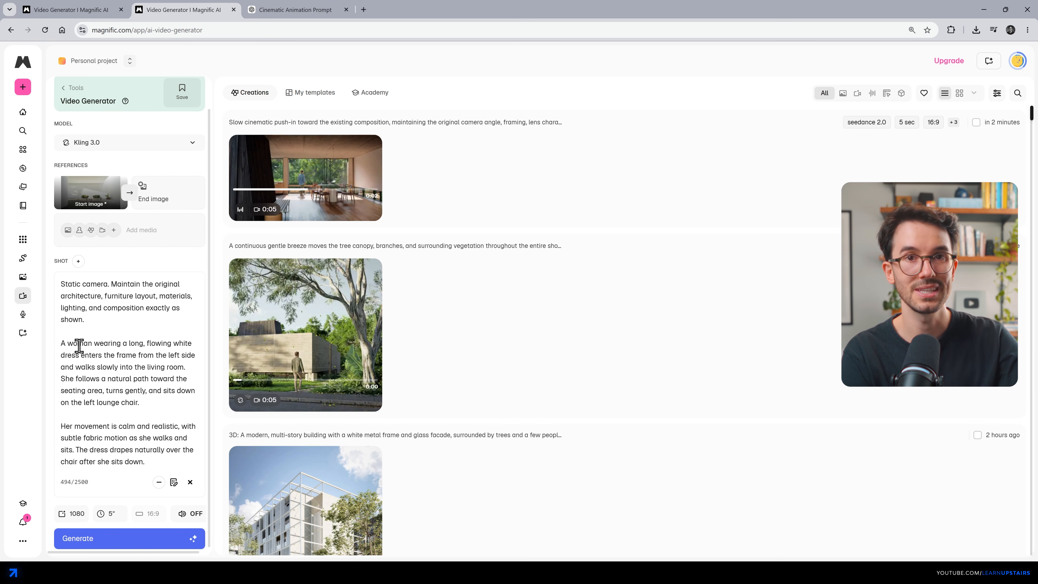
{"action": "left_click", "coordinate": [76, 513]}
{"action": "left_click", "coordinate": [70, 477]}
{"action": "left_click", "coordinate": [110, 514]}
{"action": "left_click", "coordinate": [109, 411]}
{"action": "left_click", "coordinate": [139, 547]}
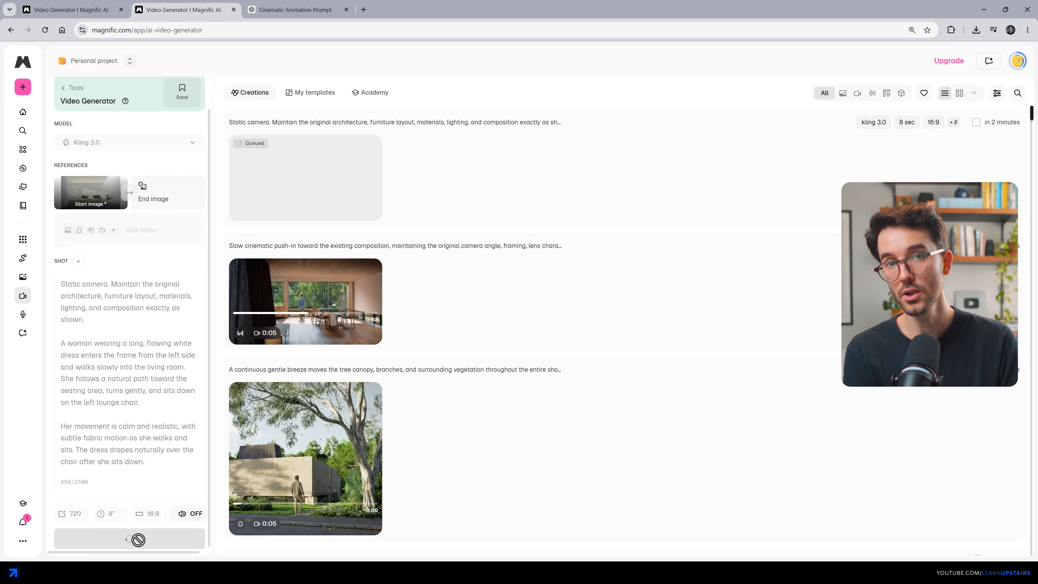
- Review the generated living-room video, the fixed-tripod time-lapse prompt and the example building time-lapse videos
{"action": "left_click", "coordinate": [273, 171]}
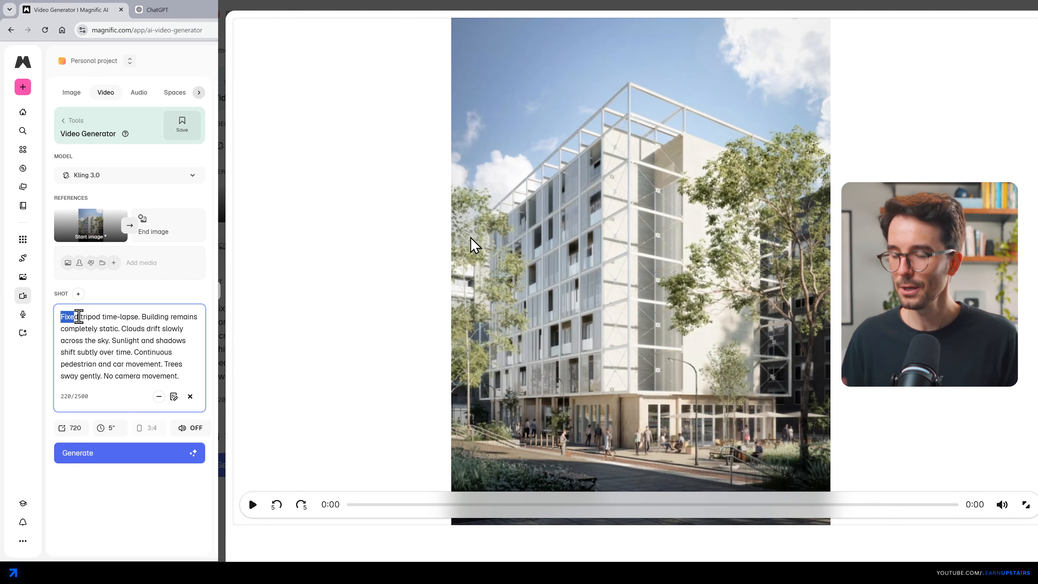
{"action": "left_click_drag", "start_coordinate": [79, 316], "coordinate": [123, 329]}
{"action": "left_click_drag", "start_coordinate": [180, 328], "coordinate": [192, 377]}
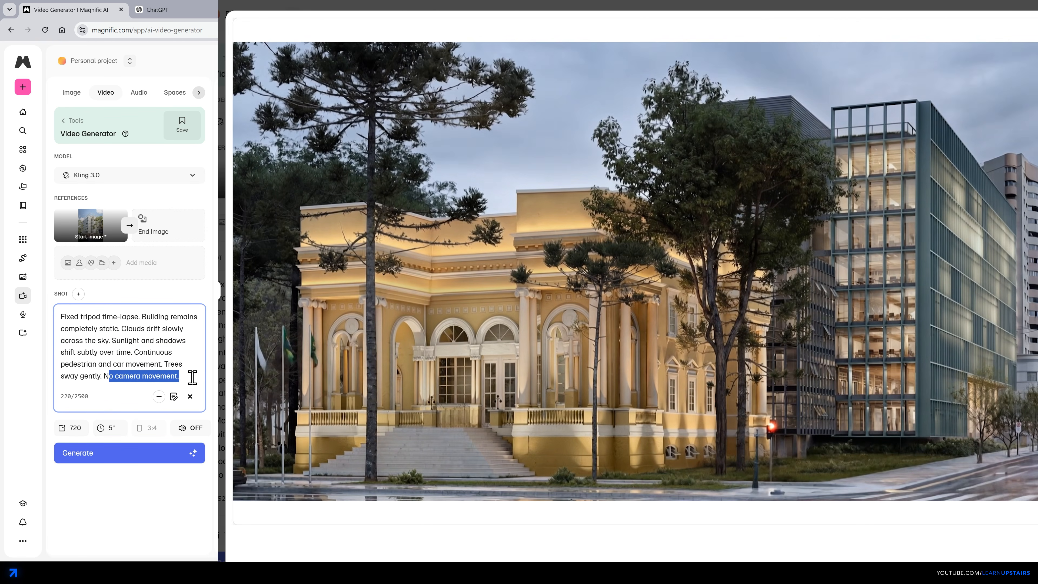
{"action": "left_click", "coordinate": [141, 376]}
{"action": "left_click", "coordinate": [73, 181]}
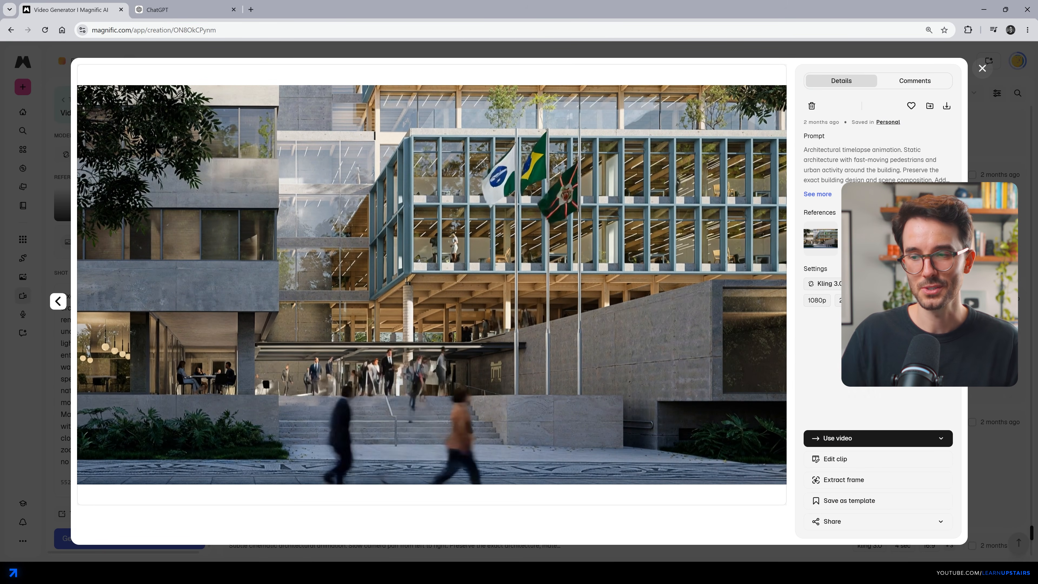
{"action": "left_click", "coordinate": [981, 302]}
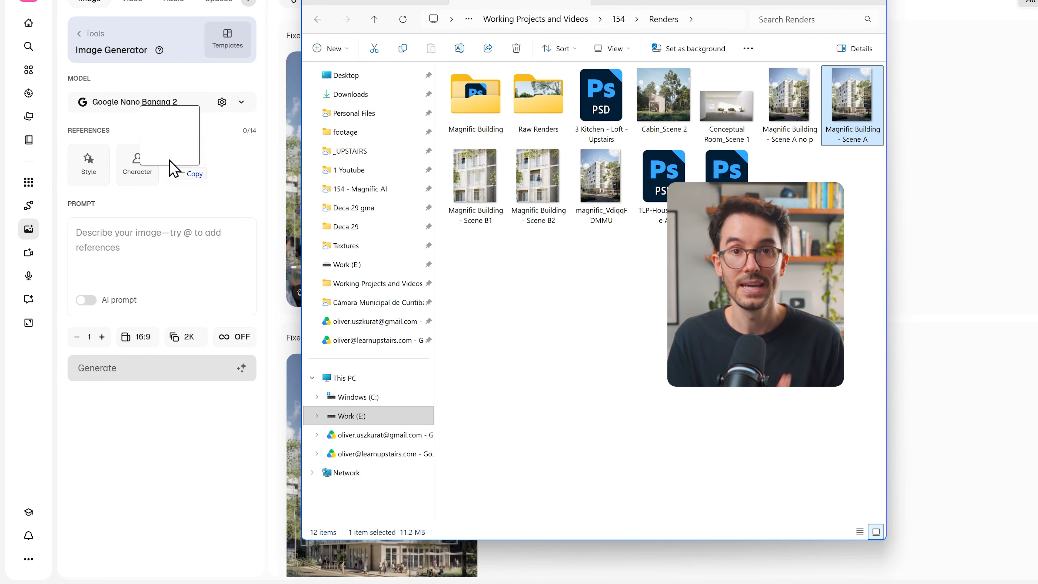
- Generate a blue-hour night version of the Magnific Building - Scene A reference with the pasted lighting prompt and automatic aspect ratio
{"action": "left_click_drag", "start_coordinate": [169, 160], "coordinate": [172, 163]}
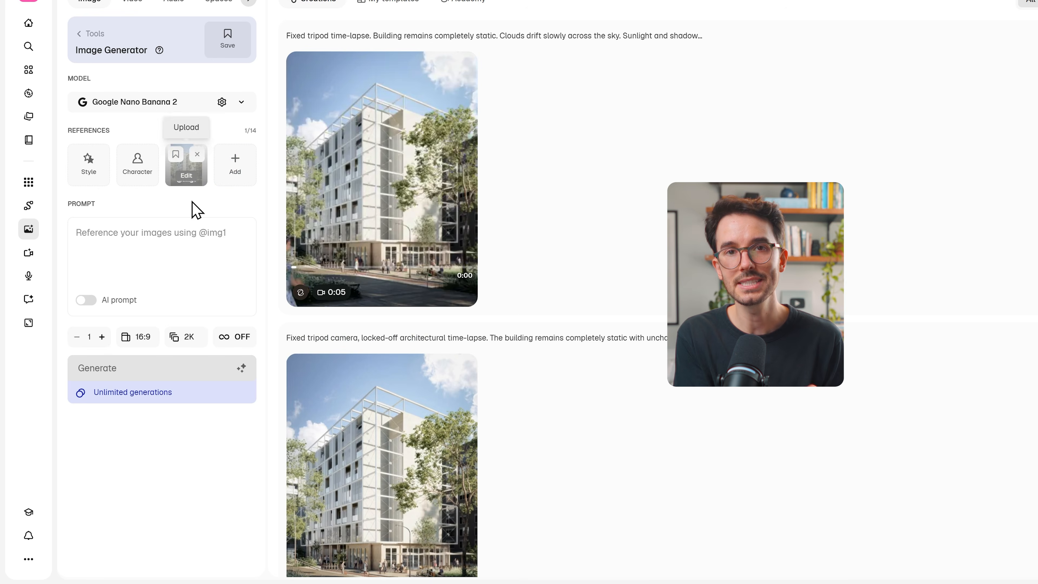
{"action": "key", "text": "ctrl+v"}
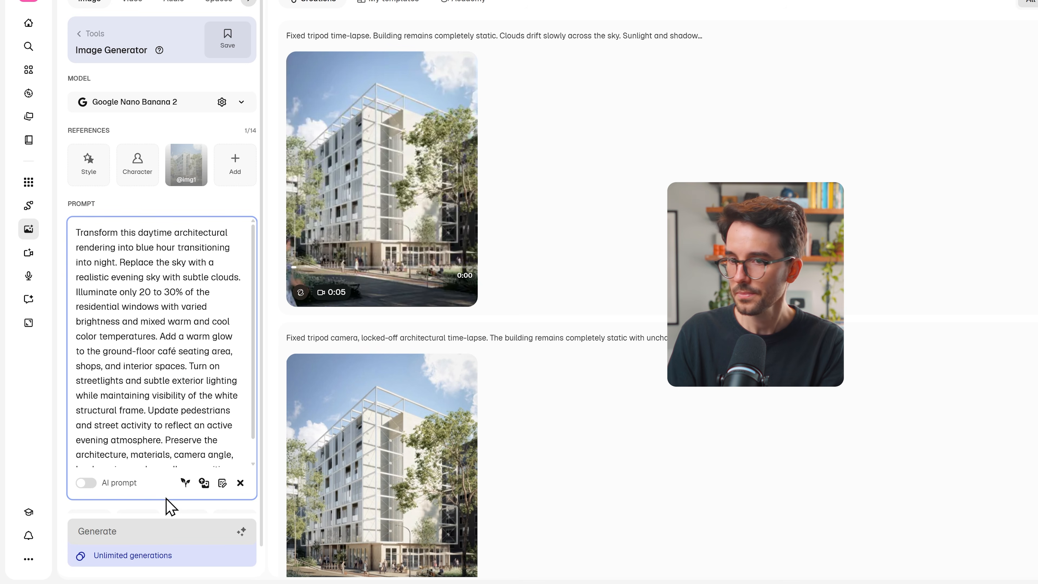
{"action": "scroll", "coordinate": [169, 507], "scroll_direction": "down", "scroll_amount": 1}
{"action": "left_click", "coordinate": [141, 493]}
{"action": "left_click", "coordinate": [180, 255]}
{"action": "left_click", "coordinate": [185, 549]}
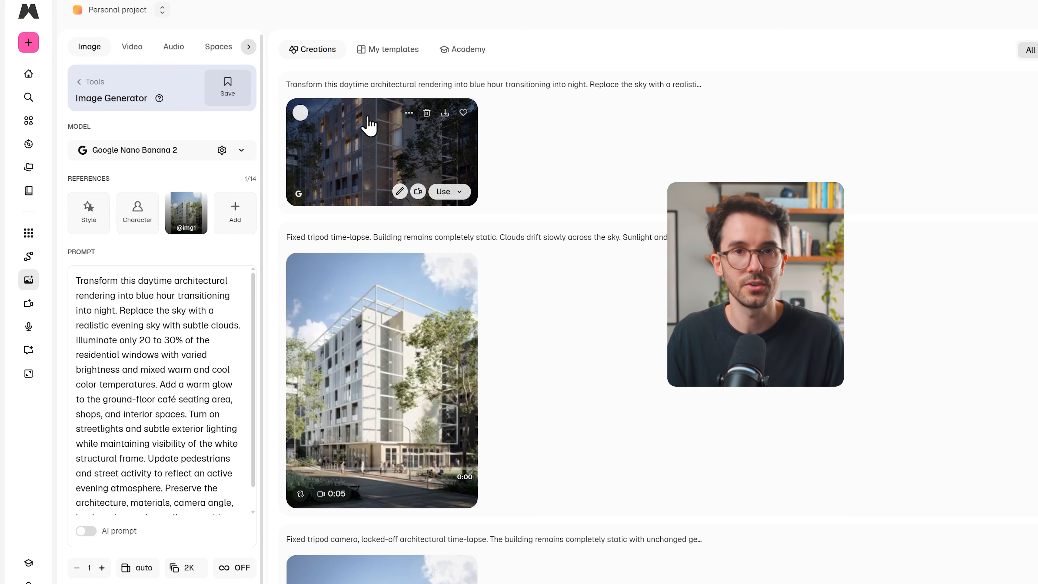
- Set up a video with the daytime Magnific Building - Scene A as start image and its night version as end image
{"action": "left_click", "coordinate": [130, 53]}
{"action": "left_click", "coordinate": [138, 84]}
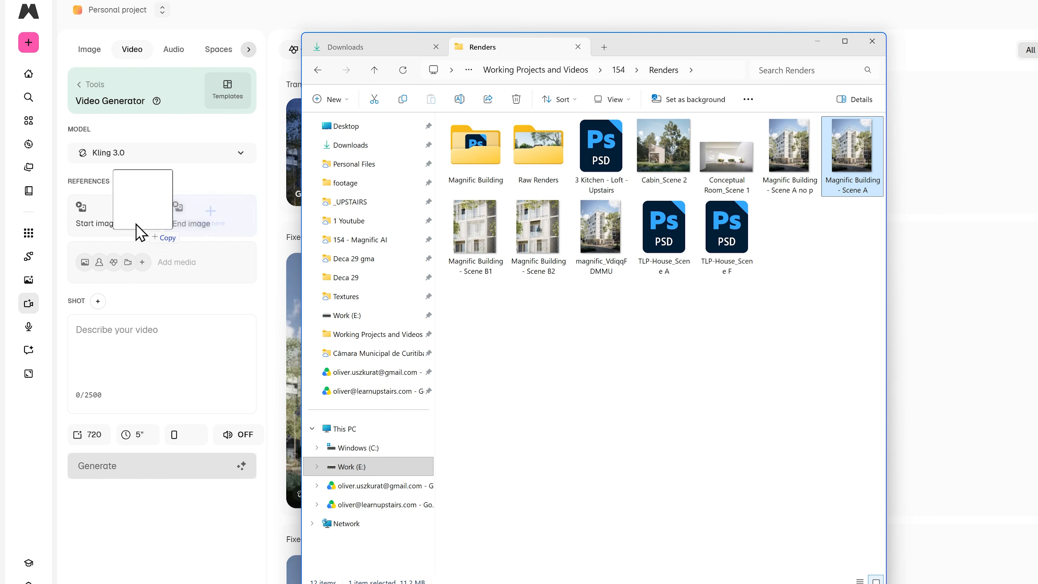
{"action": "left_click_drag", "start_coordinate": [206, 236], "coordinate": [114, 217]}
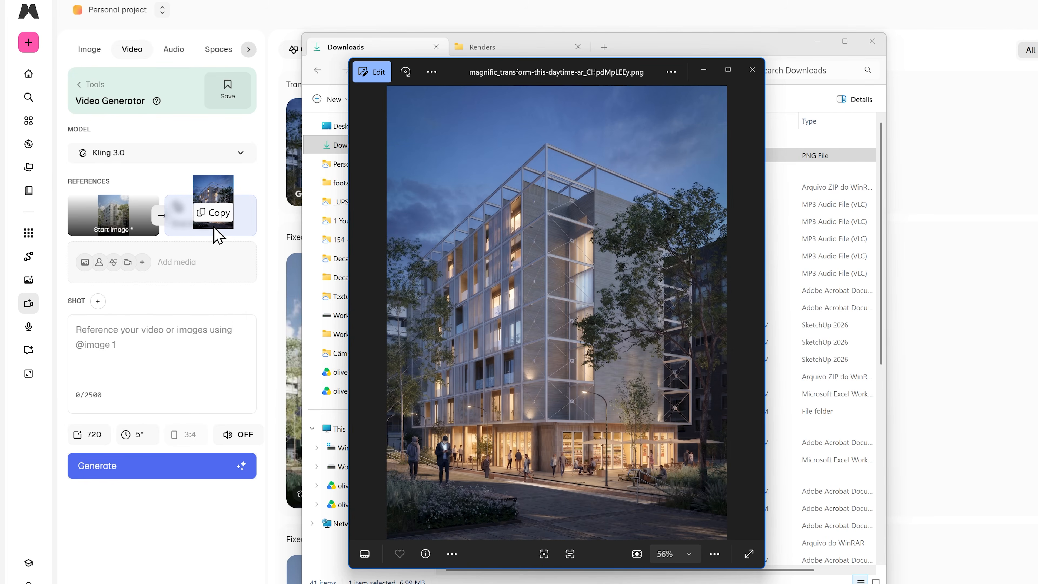
{"action": "left_click_drag", "start_coordinate": [219, 236], "coordinate": [215, 235]}
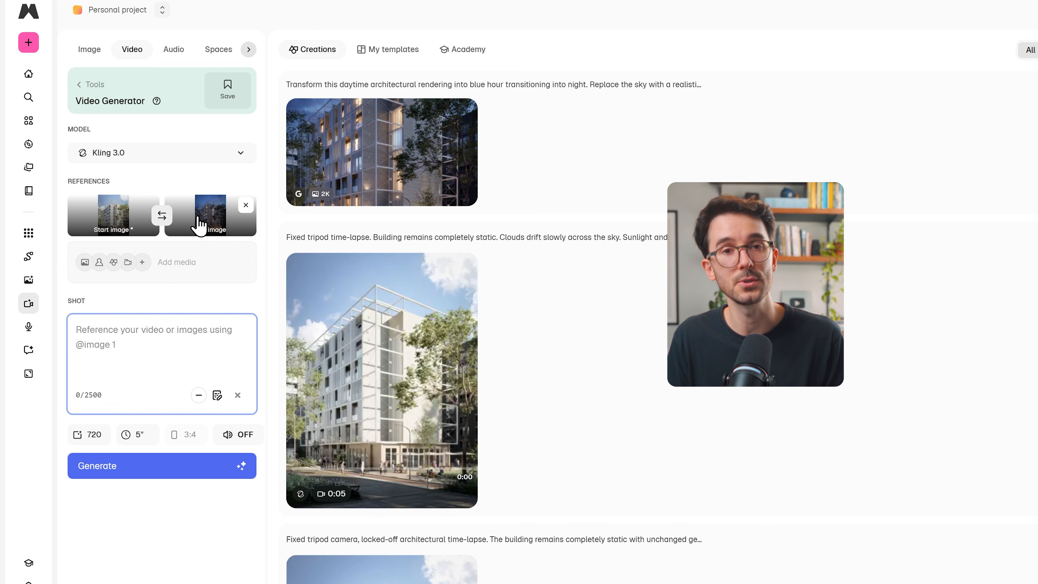
- Keep Kling 3.0, enter the smooth day-to-night timelapse transition prompt that preserves the architecture, and generate the video
{"action": "left_click", "coordinate": [173, 160]}
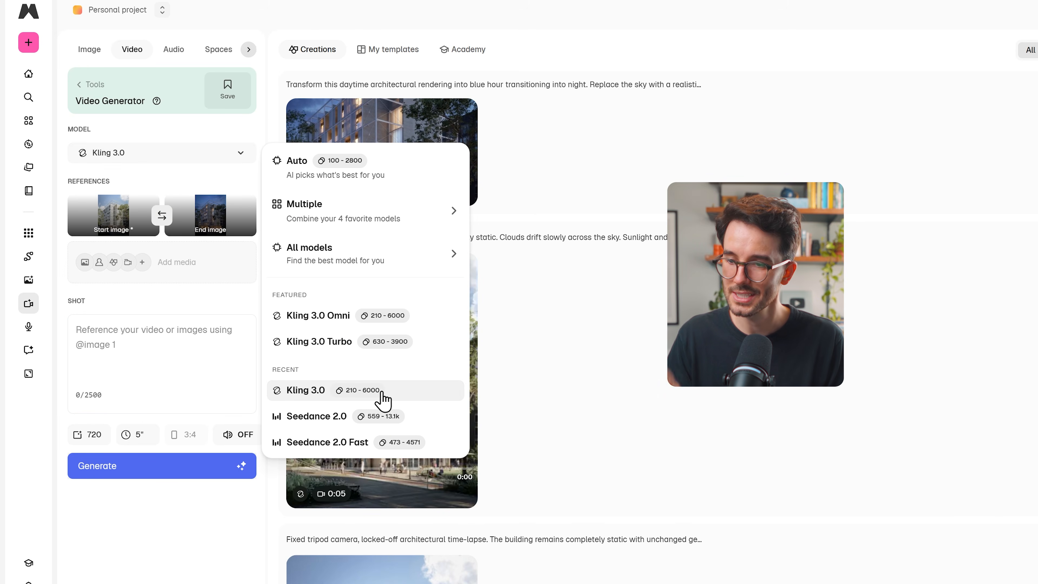
{"action": "left_click", "coordinate": [203, 352]}
{"action": "type", "text": "Smooth day-to-night timelapse transition with realistic changes in sunlight, sky, clouds, reflections, and artificial lighting. Animate people, vehicles, vegetation, and environmental elements with natural timelapse motion. Preserve the original architecture and scene composition."}
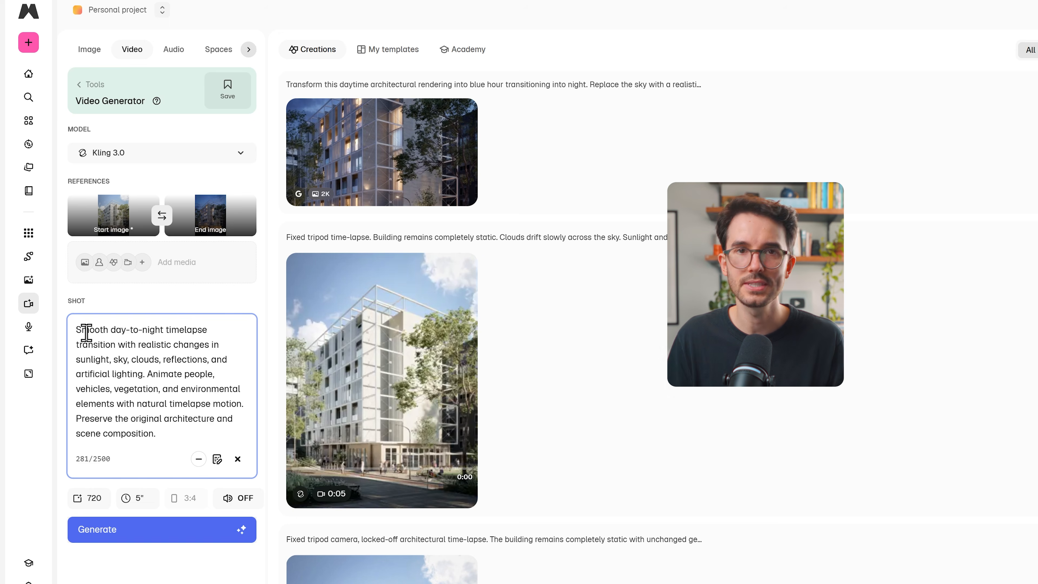
{"action": "left_click", "coordinate": [243, 532]}
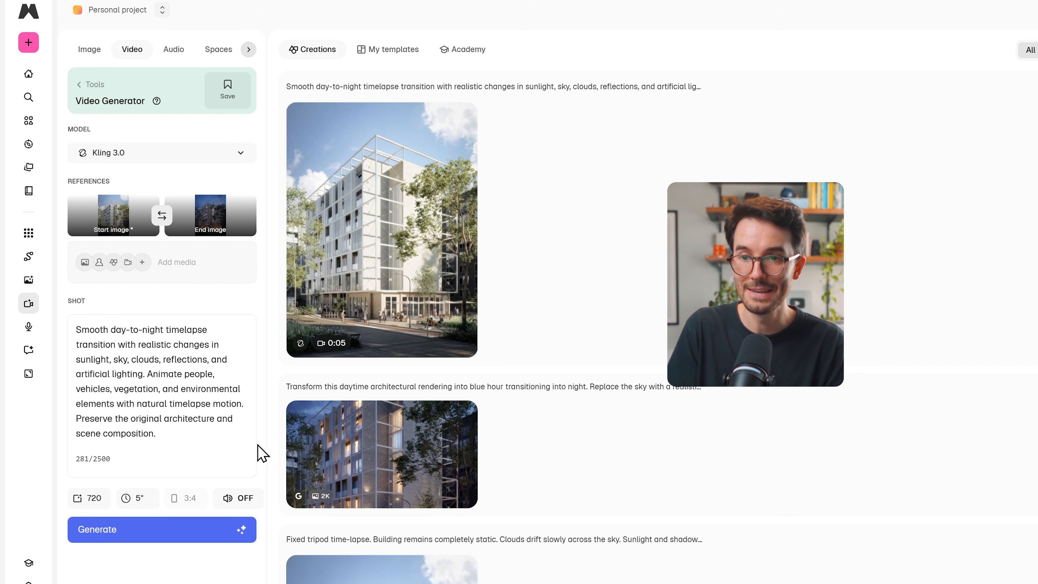
- Review the day-to-night video and the reference images, prompts and results of the construction, room-assembly and sliding-panel animations
{"action": "left_click", "coordinate": [354, 283]}
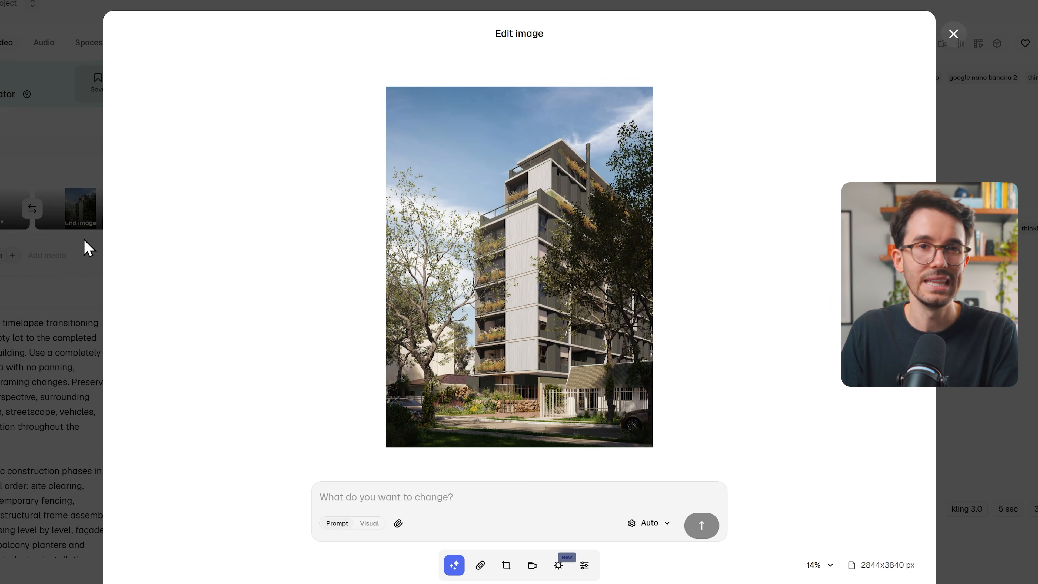
{"action": "left_click", "coordinate": [84, 239]}
{"action": "scroll", "coordinate": [65, 348], "scroll_direction": "down", "scroll_amount": 1}
{"action": "scroll", "coordinate": [156, 336], "scroll_direction": "down", "scroll_amount": 6}
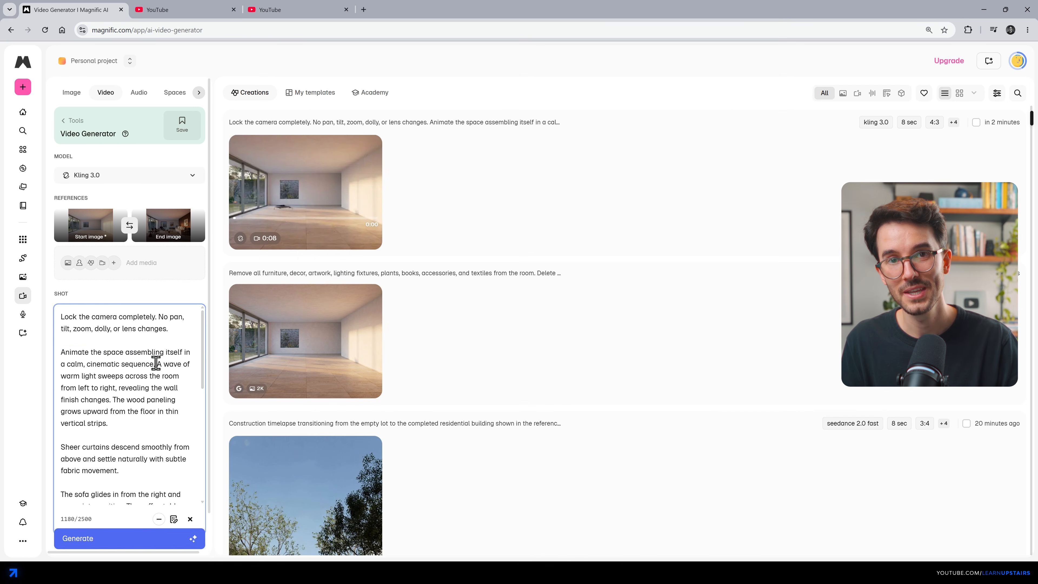
{"action": "left_click", "coordinate": [244, 196]}
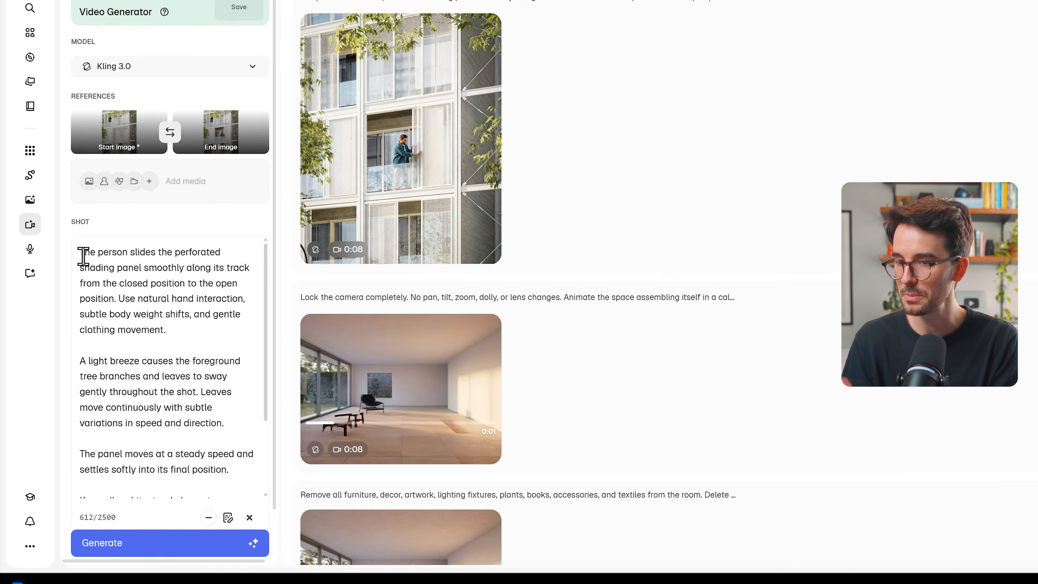
{"action": "left_click_drag", "start_coordinate": [62, 316], "coordinate": [68, 316]}
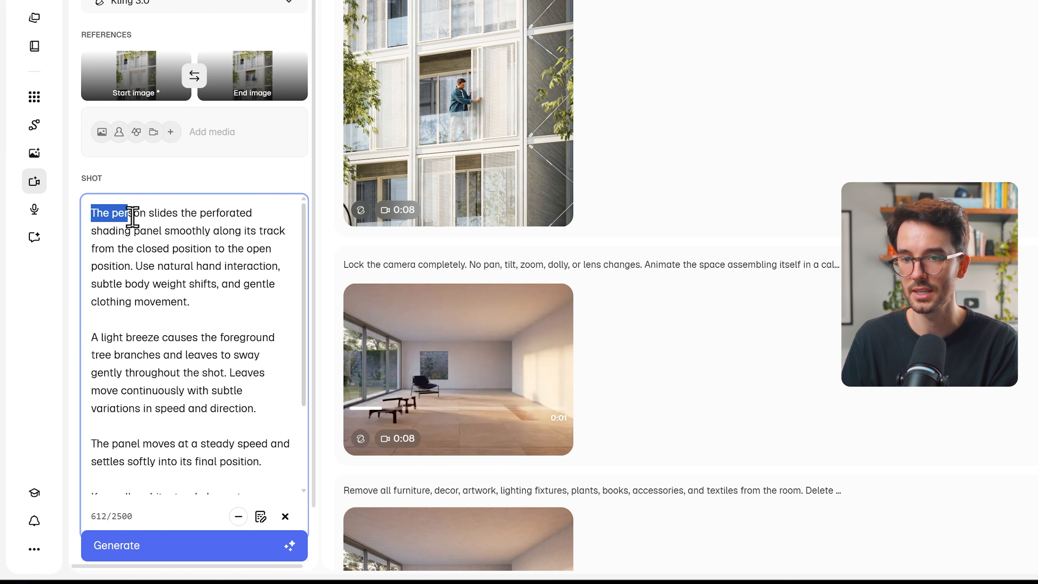
{"action": "left_click", "coordinate": [135, 265]}
{"action": "left_click", "coordinate": [440, 107]}
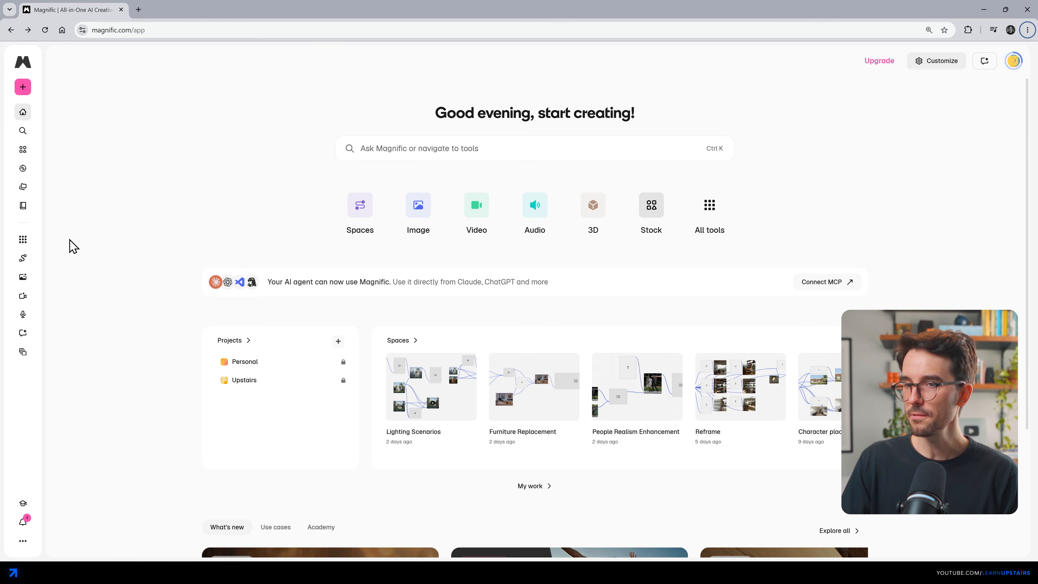
{"action": "left_click", "coordinate": [23, 240]}
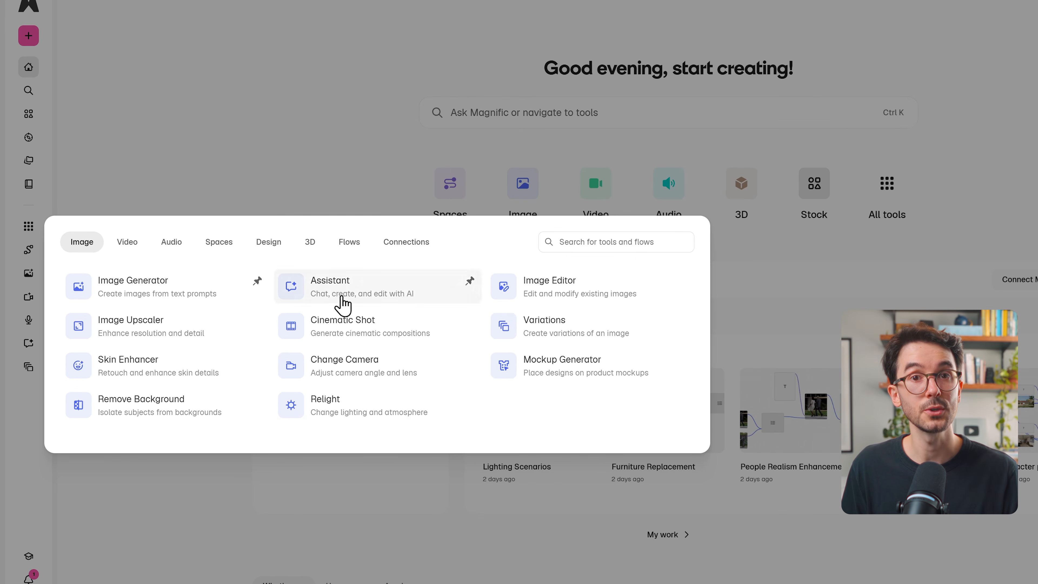
{"action": "left_click", "coordinate": [119, 248]}
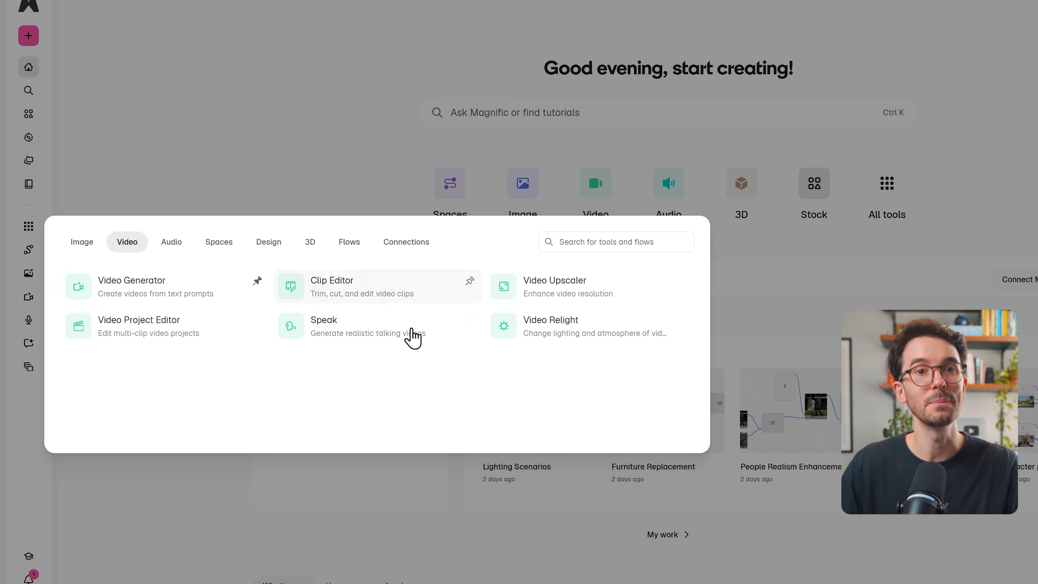
{"action": "key", "text": "Escape"}
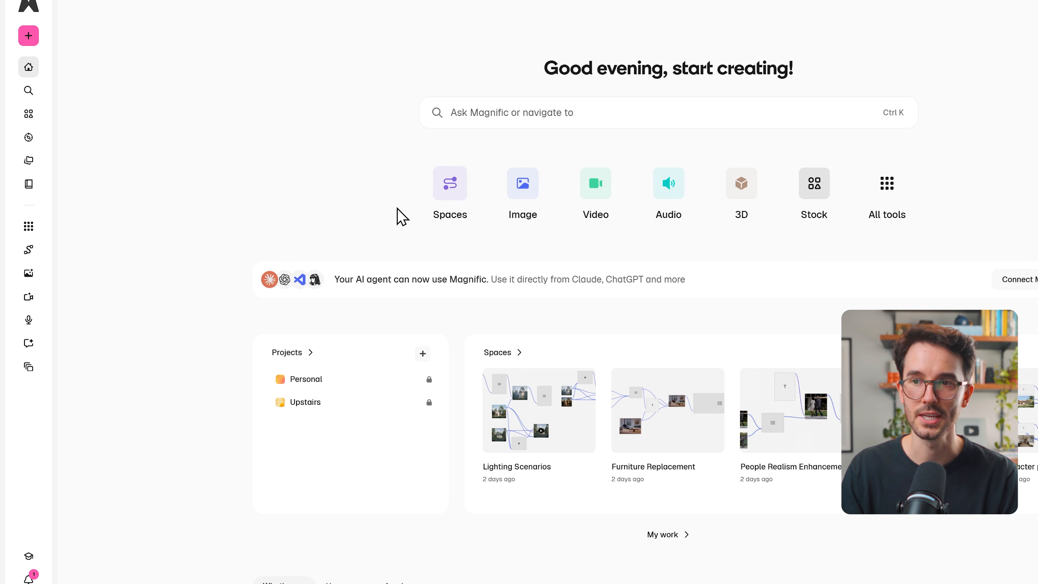
- Create a new space and add the Cabin_Scene 2 render from the Cabin House folder to its canvas
{"action": "left_click", "coordinate": [470, 191]}
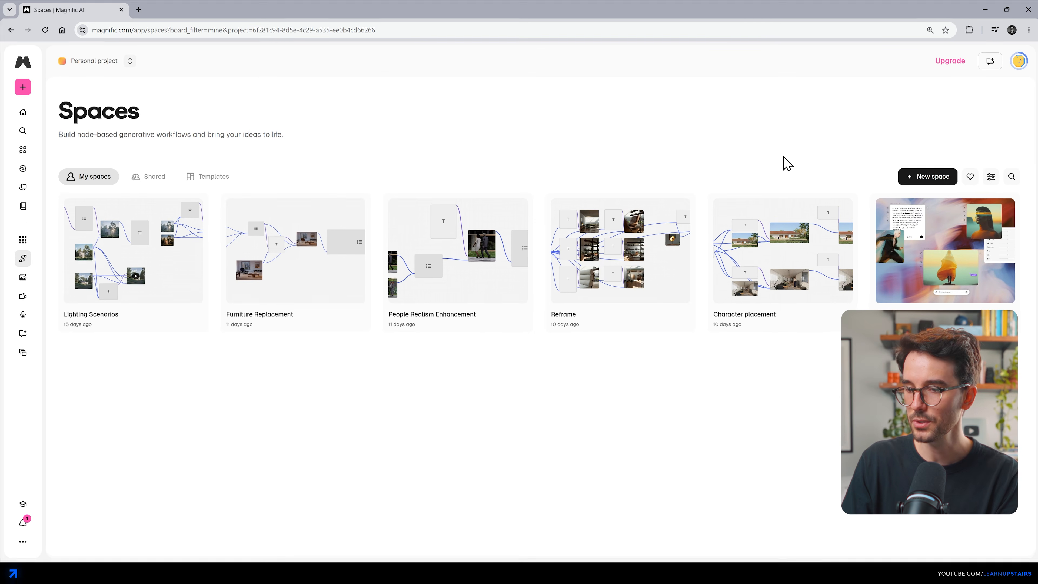
{"action": "left_click", "coordinate": [921, 177]}
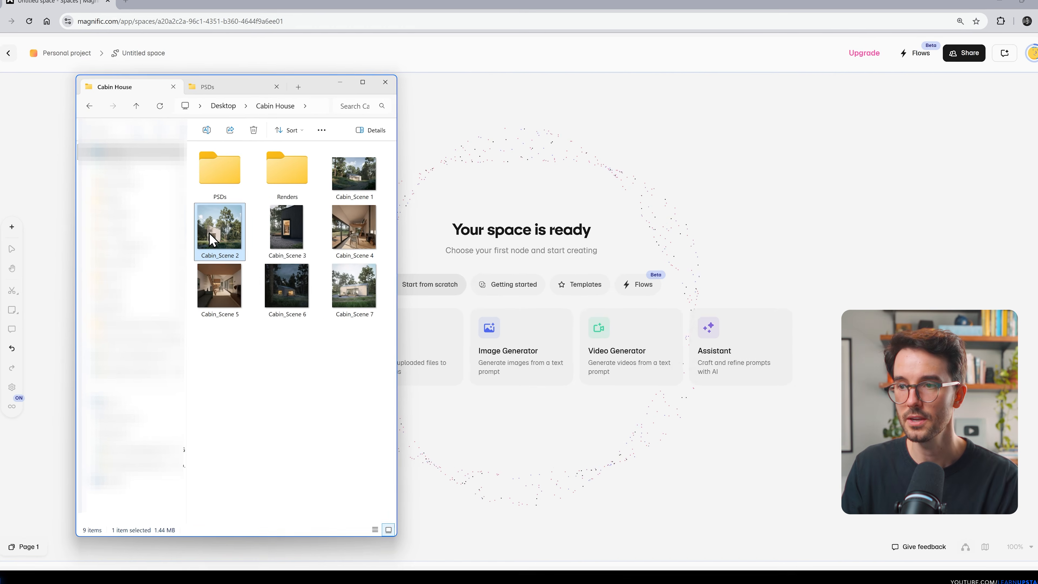
{"action": "left_click_drag", "start_coordinate": [214, 234], "coordinate": [446, 239]}
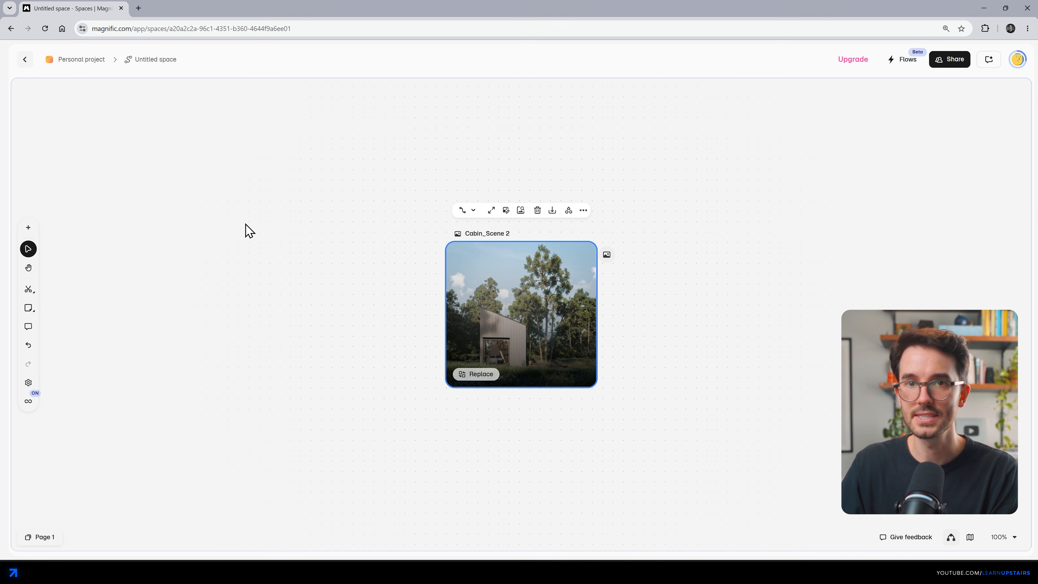
- Add an Assistant node with a prompt for 12 distinct exterior archviz lighting setups, specifying sun direction, color temperature, mood and shadow quality
{"action": "right_click", "coordinate": [249, 231]}
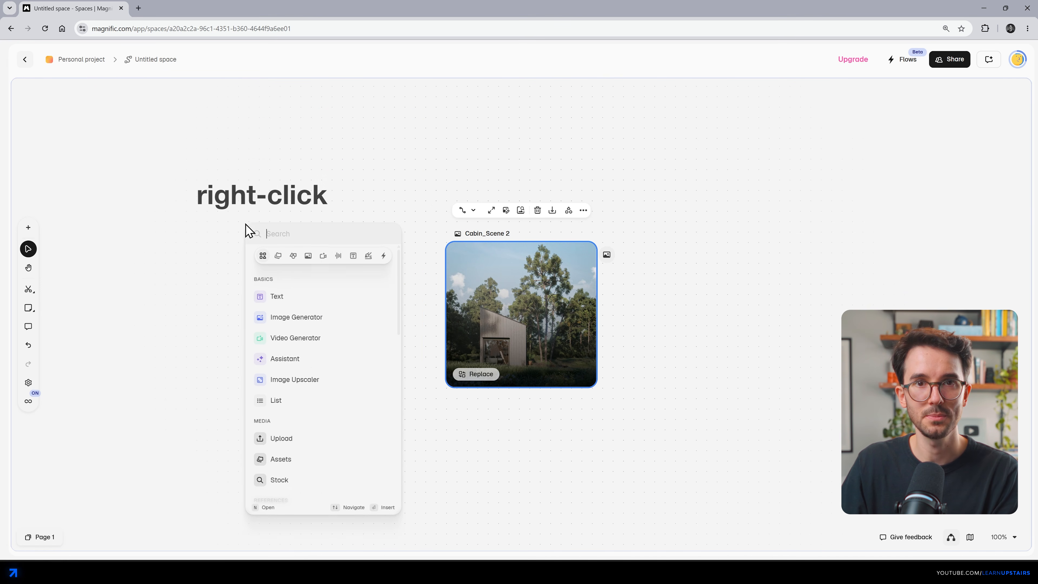
{"action": "left_click", "coordinate": [300, 356]}
{"action": "left_click_drag", "start_coordinate": [444, 299], "coordinate": [177, 186]}
{"action": "left_click", "coordinate": [179, 190]}
{"action": "type", "text": "Give me 12 exterior archviz lighting setup"}
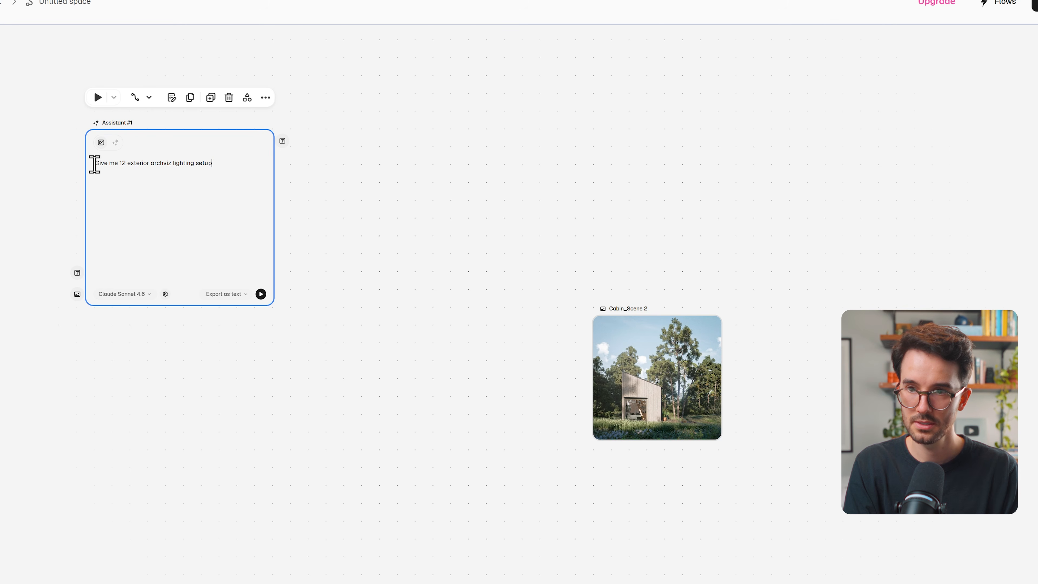
{"action": "type", "text": "s that cover"}
{"action": "type", "text": " the main day"}
{"action": "type", "text": "light s"}
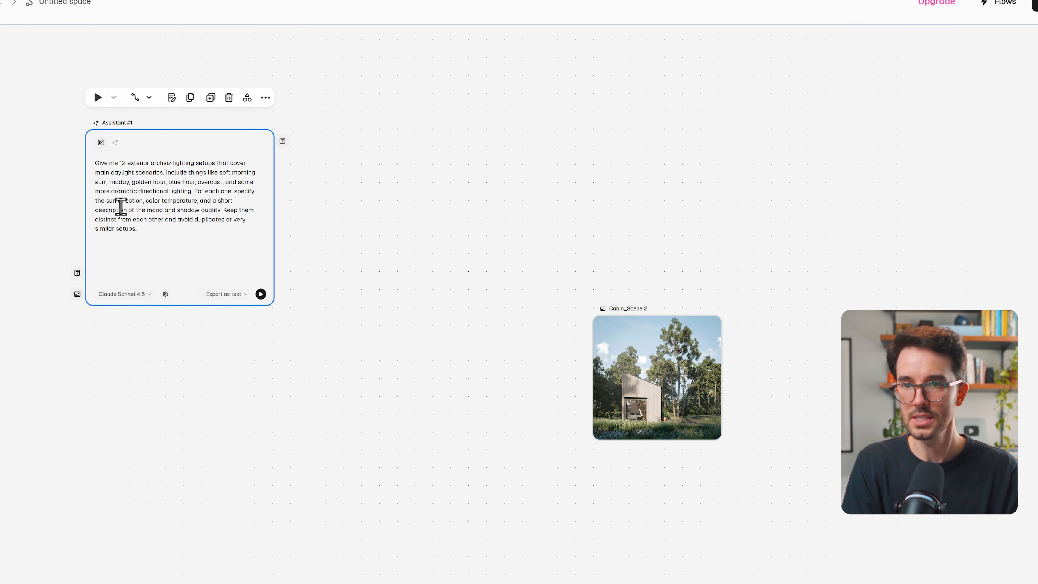
- Keep Claude Sonnet 4.6 in the Assistant node, set its output to export as list, and run it
{"action": "left_click", "coordinate": [138, 294]}
{"action": "left_click", "coordinate": [154, 411]}
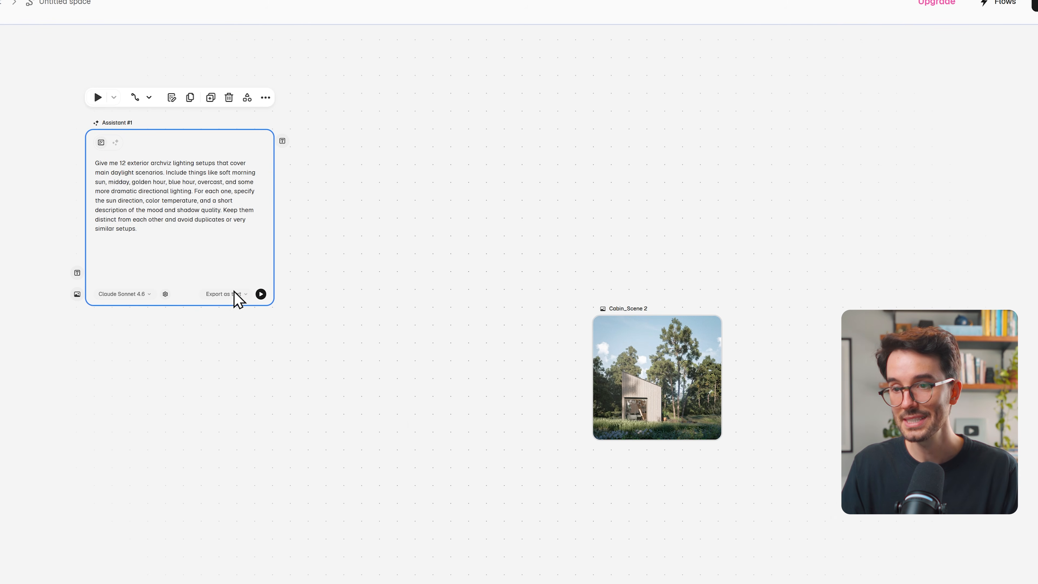
{"action": "left_click", "coordinate": [261, 326]}
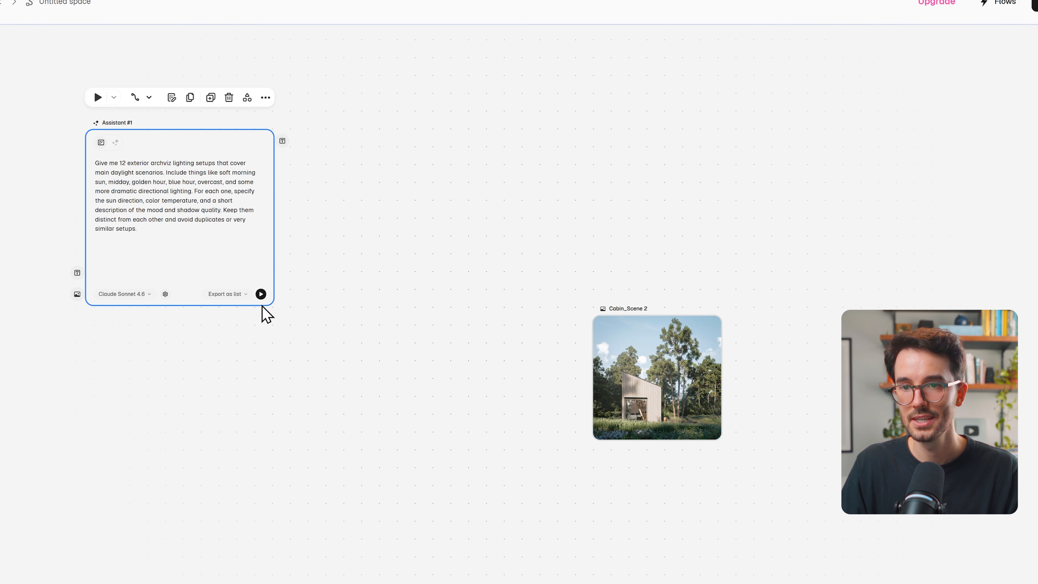
{"action": "left_click", "coordinate": [261, 294]}
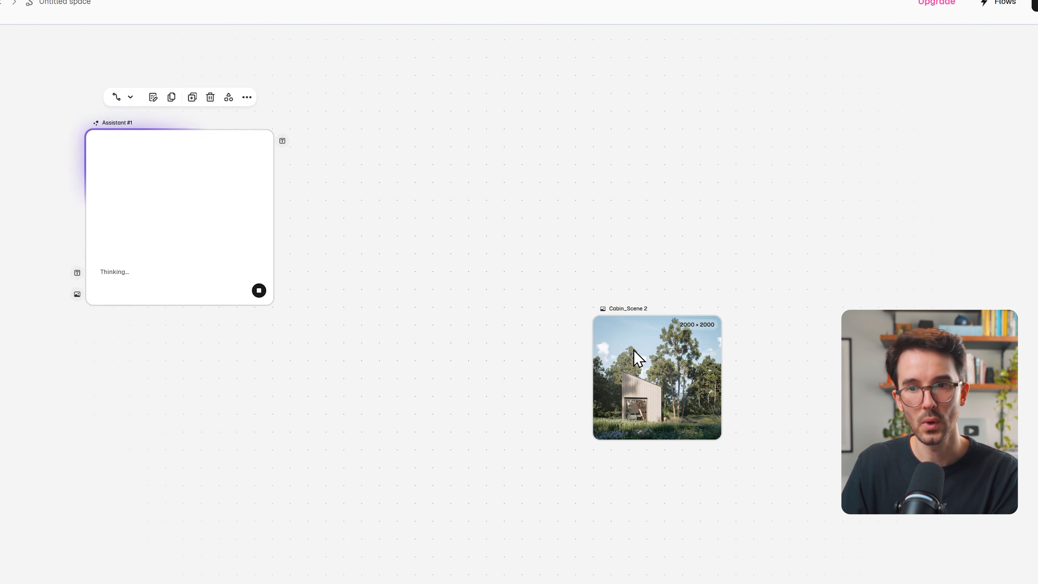
- Move the Cabin_Scene 2 image node directly below the list of lighting setups
{"action": "left_click_drag", "start_coordinate": [625, 350], "coordinate": [177, 415]}
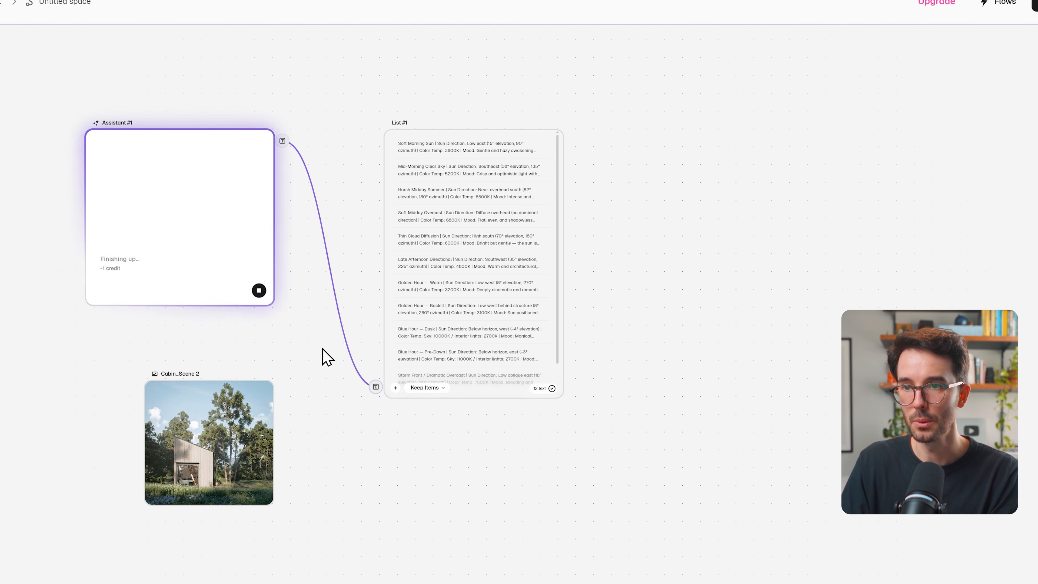
{"action": "left_click_drag", "start_coordinate": [308, 333], "coordinate": [160, 260]}
{"action": "left_click_drag", "start_coordinate": [83, 325], "coordinate": [371, 378]}
- Add an Image Generator node, connect the lighting list as its text input and Cabin_Scene 2 as its image input
{"action": "scroll", "coordinate": [378, 300], "scroll_direction": "right", "scroll_amount": 2}
{"action": "scroll", "coordinate": [378, 300], "scroll_direction": "up", "scroll_amount": 1}
{"action": "double_click", "coordinate": [457, 247]}
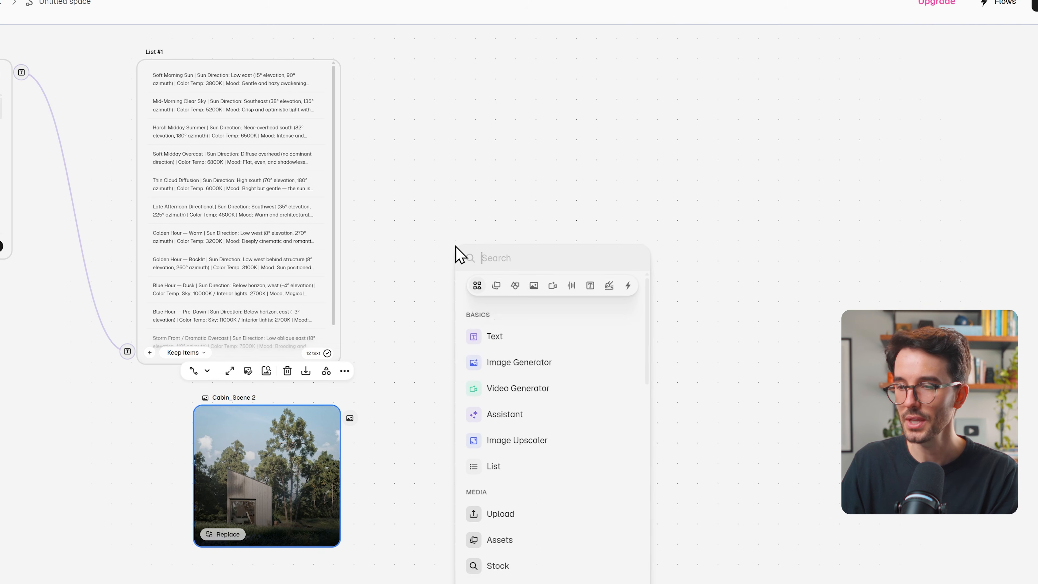
{"action": "left_click", "coordinate": [568, 372]}
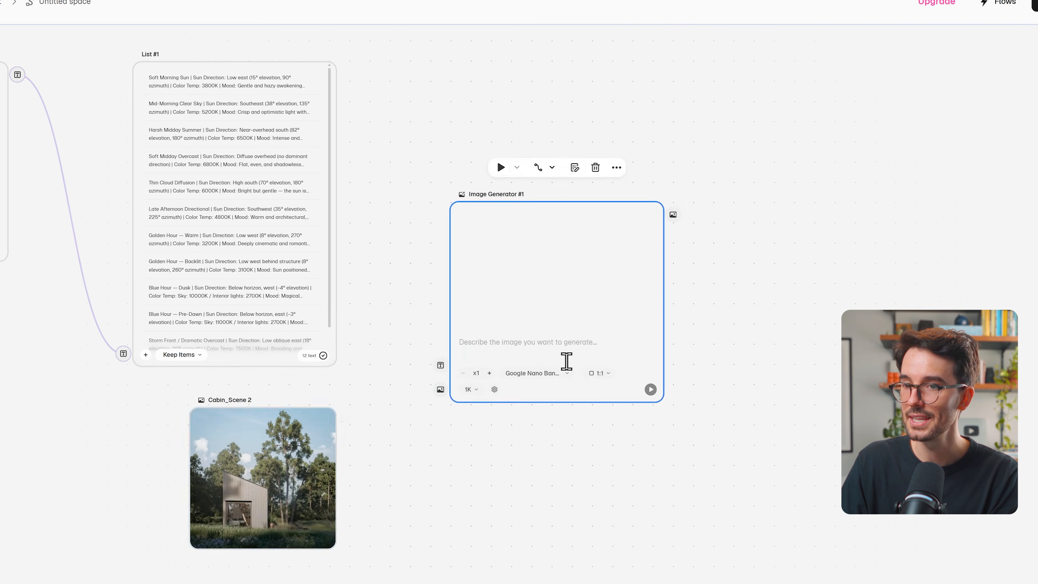
{"action": "mouse_move", "coordinate": [305, 99]}
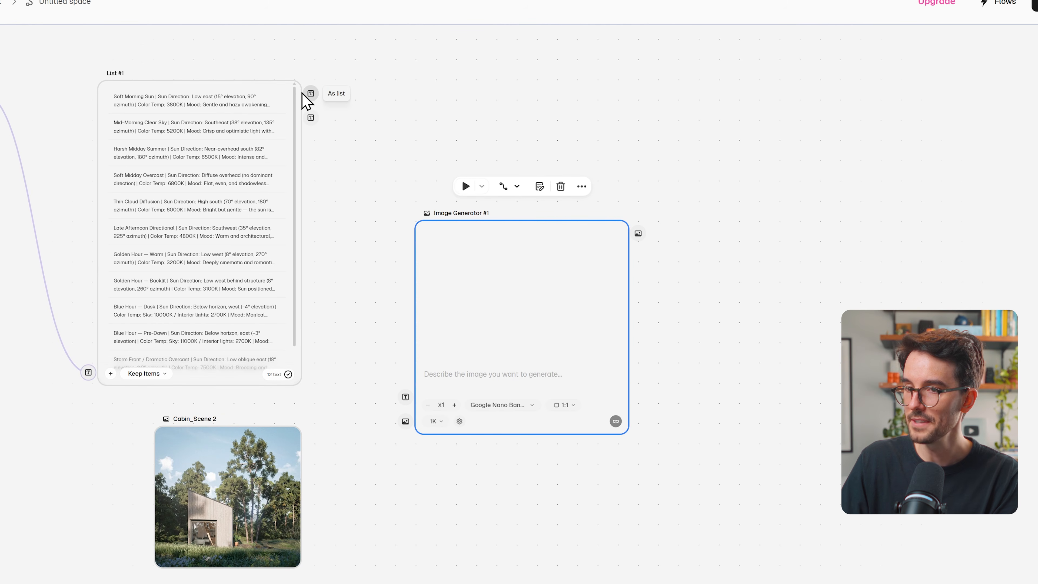
{"action": "left_click_drag", "start_coordinate": [311, 94], "coordinate": [406, 398]}
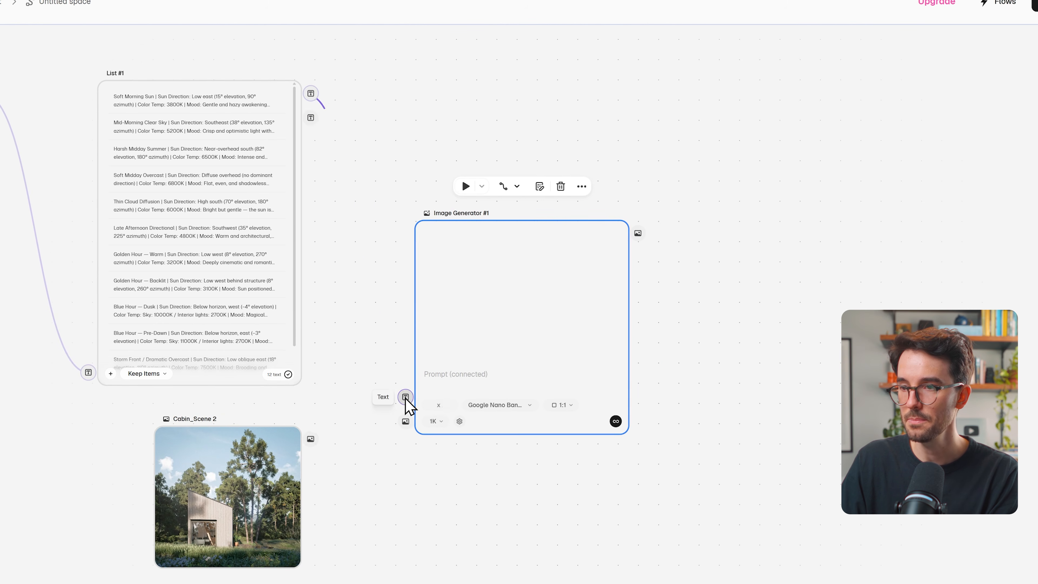
{"action": "mouse_move", "coordinate": [310, 441]}
{"action": "left_click_drag", "start_coordinate": [311, 440], "coordinate": [406, 423]}
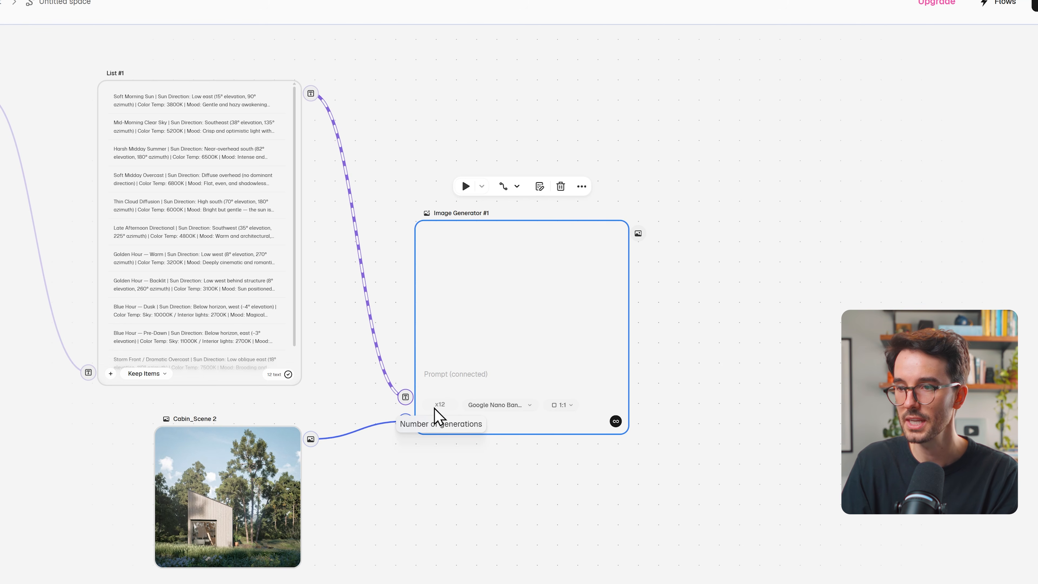
- Configure the Image Generator node with a Google Nano Banana model, 1:1 aspect ratio and 2K resolution
{"action": "left_click", "coordinate": [497, 406]}
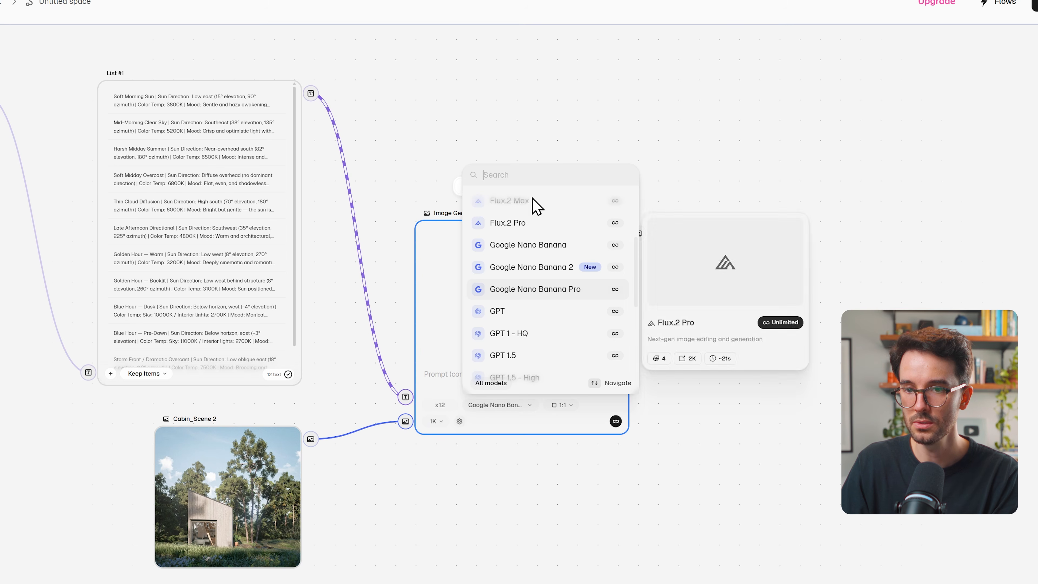
{"action": "left_click", "coordinate": [537, 249]}
{"action": "left_click", "coordinate": [562, 406]}
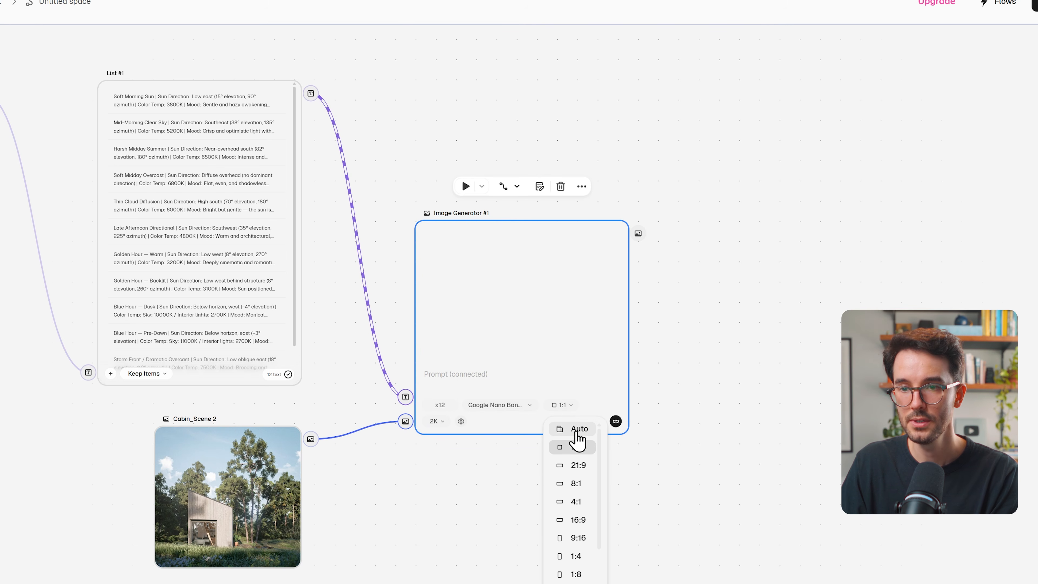
{"action": "left_click", "coordinate": [437, 421]}
{"action": "left_click", "coordinate": [440, 470]}
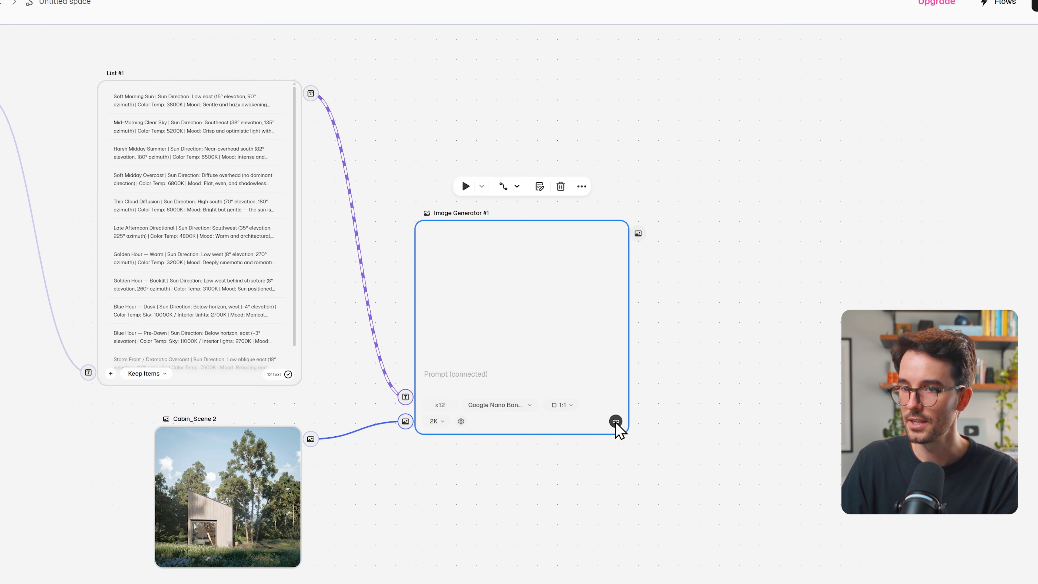
- Run the Image Generator node to produce the 12 lighting variations of the cabin
{"action": "left_click", "coordinate": [616, 422]}
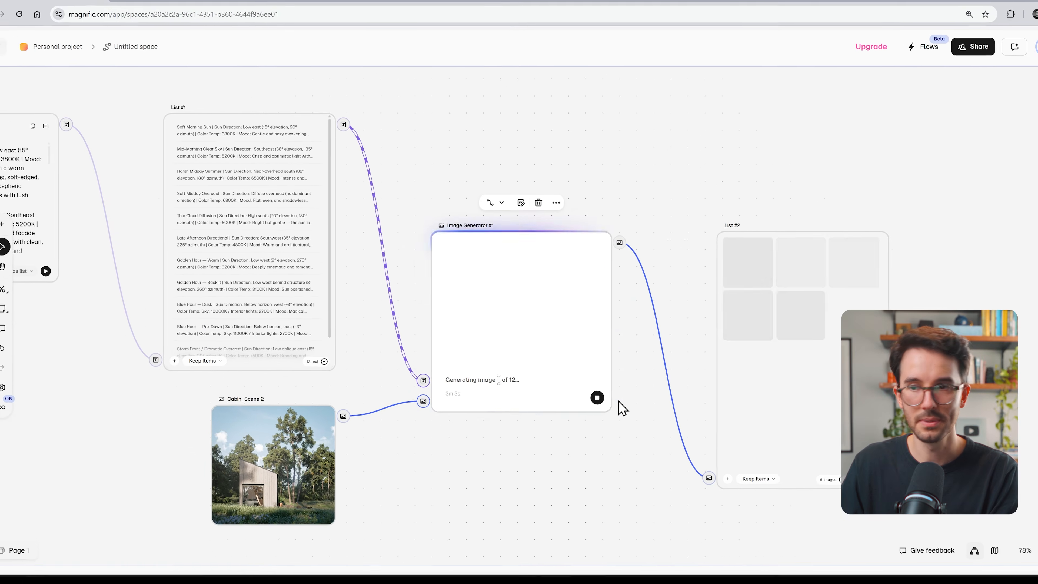
{"action": "left_click_drag", "start_coordinate": [706, 356], "coordinate": [412, 301]}
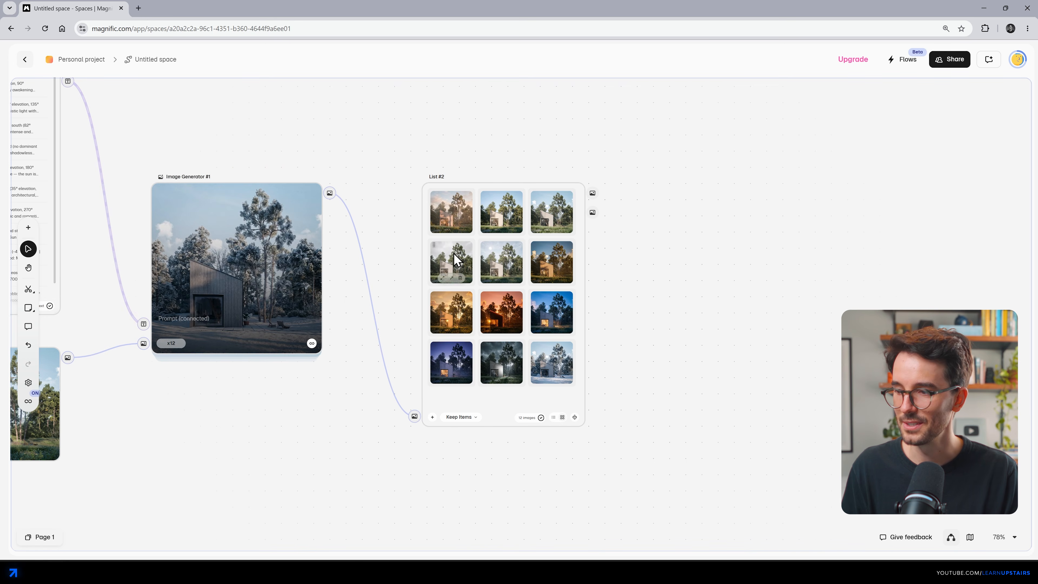
- Examine the generated cabin lighting variations one by one at full size
{"action": "left_click", "coordinate": [443, 228]}
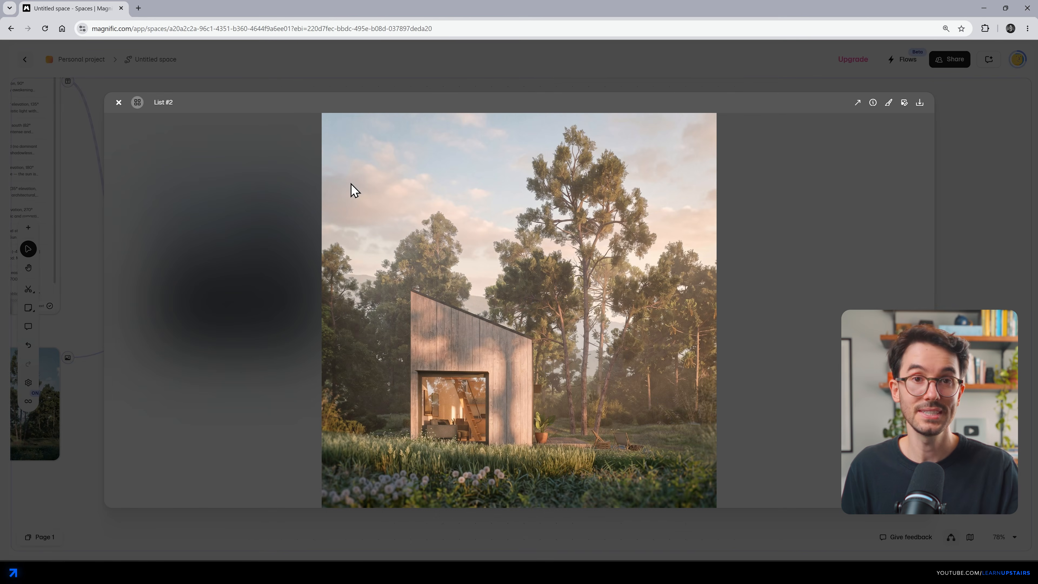
{"action": "left_click", "coordinate": [167, 103]}
{"action": "left_click", "coordinate": [167, 103]}
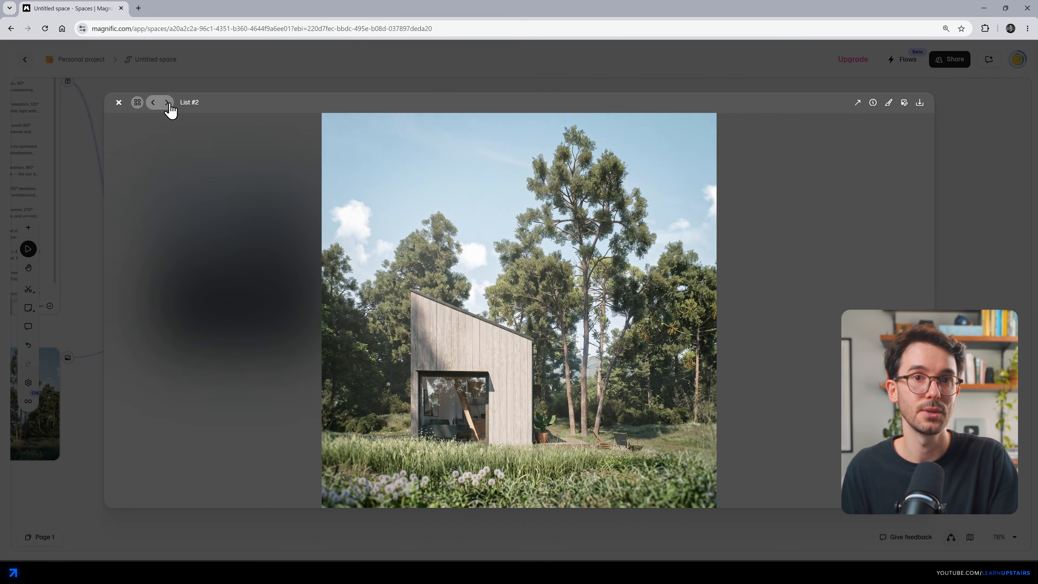
{"action": "left_click", "coordinate": [167, 103]}
{"action": "left_click", "coordinate": [167, 103]}
{"action": "left_click", "coordinate": [168, 103]}
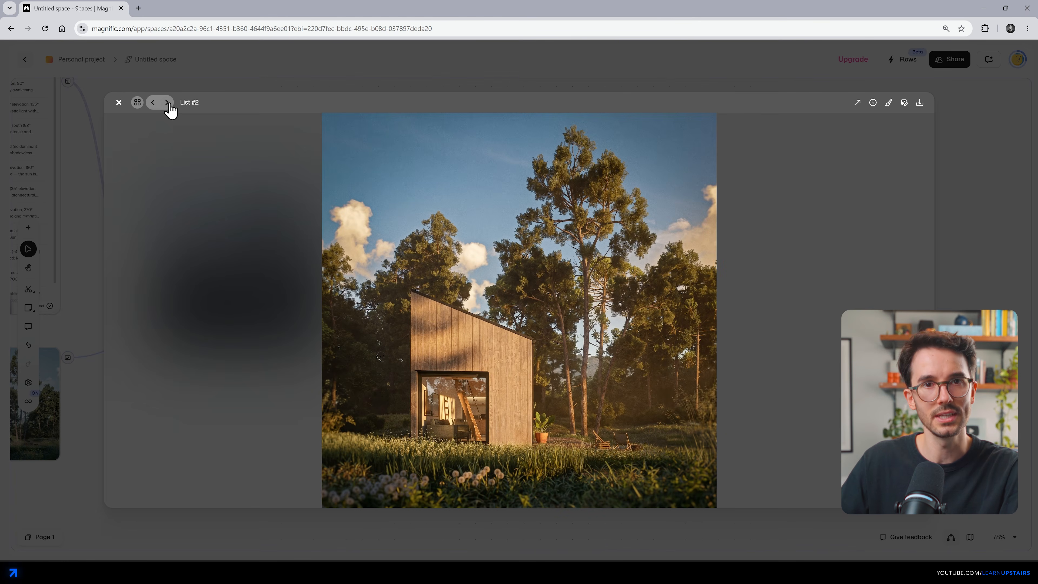
{"action": "left_click", "coordinate": [167, 103]}
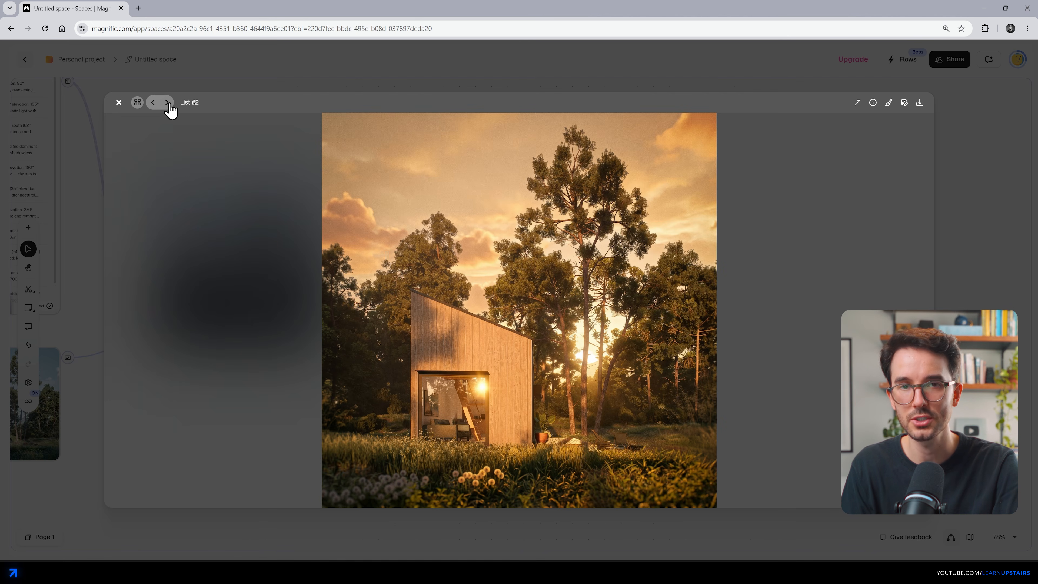
{"action": "left_click", "coordinate": [167, 103]}
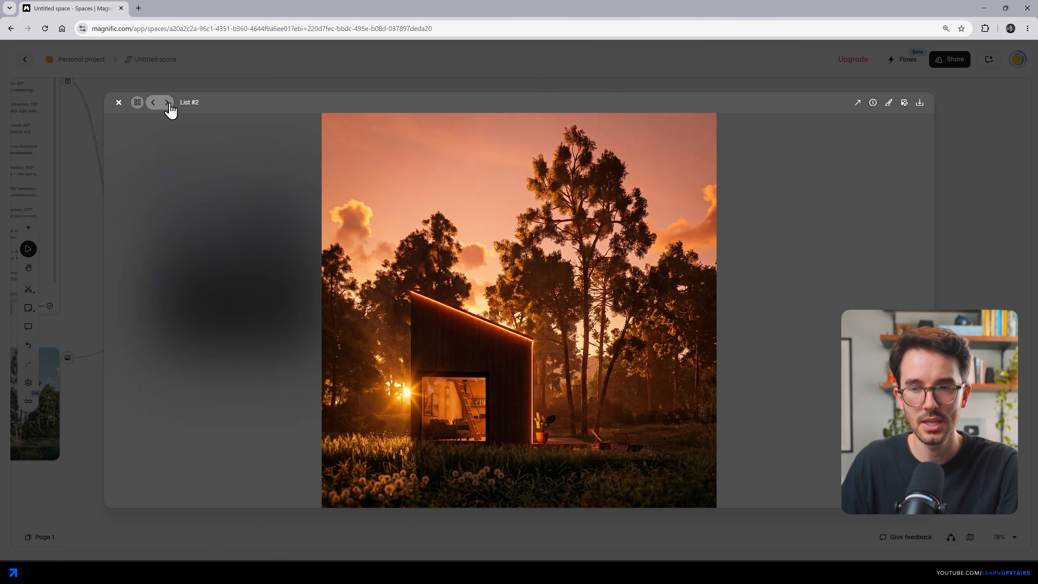
{"action": "left_click", "coordinate": [167, 103]}
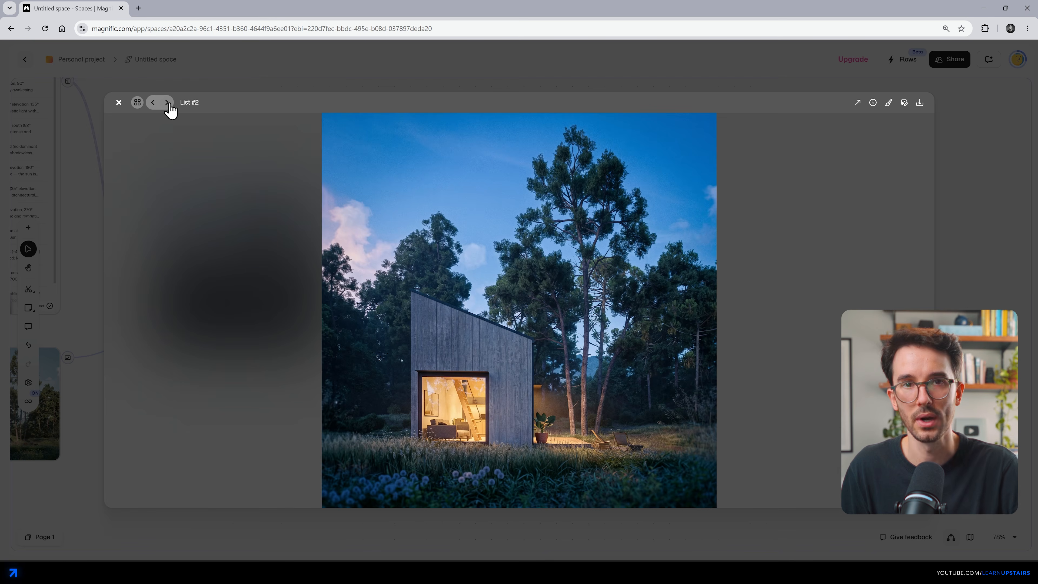
{"action": "left_click", "coordinate": [167, 103]}
{"action": "left_click", "coordinate": [167, 102]}
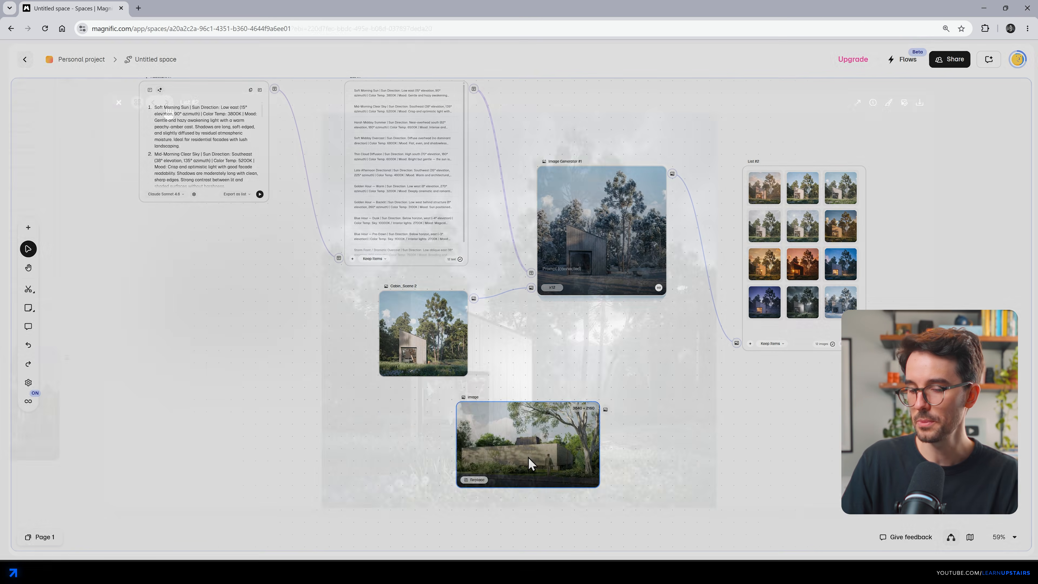
- Position the walled-house render below Cabin_Scene 2 and add a second Image Generator node beside it
{"action": "left_click_drag", "start_coordinate": [529, 458], "coordinate": [426, 469]}
{"action": "double_click", "coordinate": [574, 382]}
{"action": "left_click", "coordinate": [625, 362]}
{"action": "left_click_drag", "start_coordinate": [523, 308], "coordinate": [452, 433]}
- Connect the lighting list as text input and the walled-house render as image input of the second Image Generator, and align the render beside it
{"action": "left_click_drag", "start_coordinate": [347, 99], "coordinate": [404, 515]}
{"action": "left_click_drag", "start_coordinate": [404, 511], "coordinate": [368, 370]}
{"action": "left_click_drag", "start_coordinate": [310, 289], "coordinate": [367, 388]}
{"action": "left_click_drag", "start_coordinate": [255, 332], "coordinate": [256, 400]}
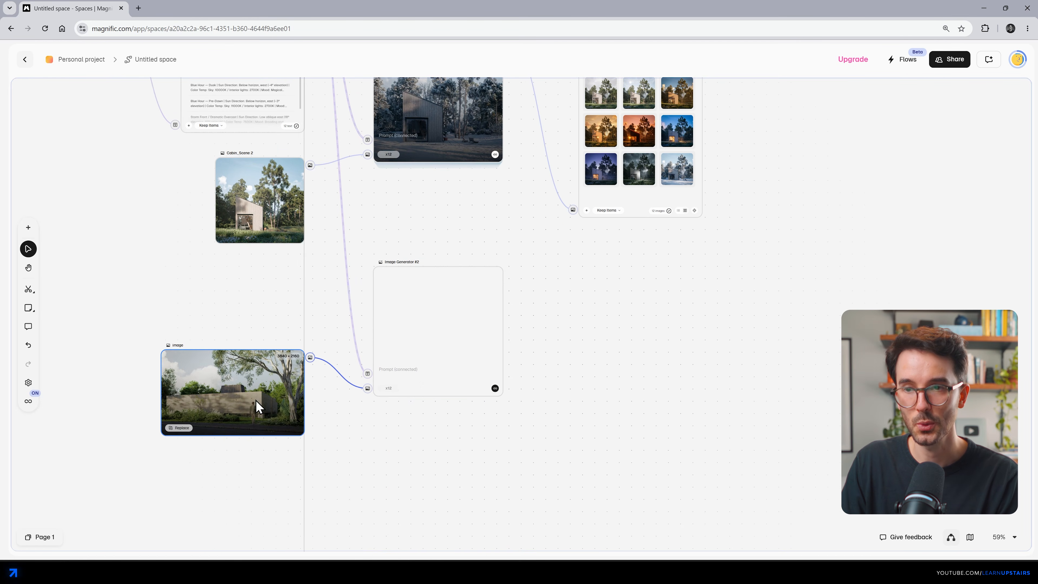
- Set the aspect ratio of the second Image Generator node
{"action": "left_click", "coordinate": [423, 377]}
{"action": "left_click", "coordinate": [467, 379]}
{"action": "left_click", "coordinate": [474, 440]}
{"action": "left_click", "coordinate": [578, 413]}
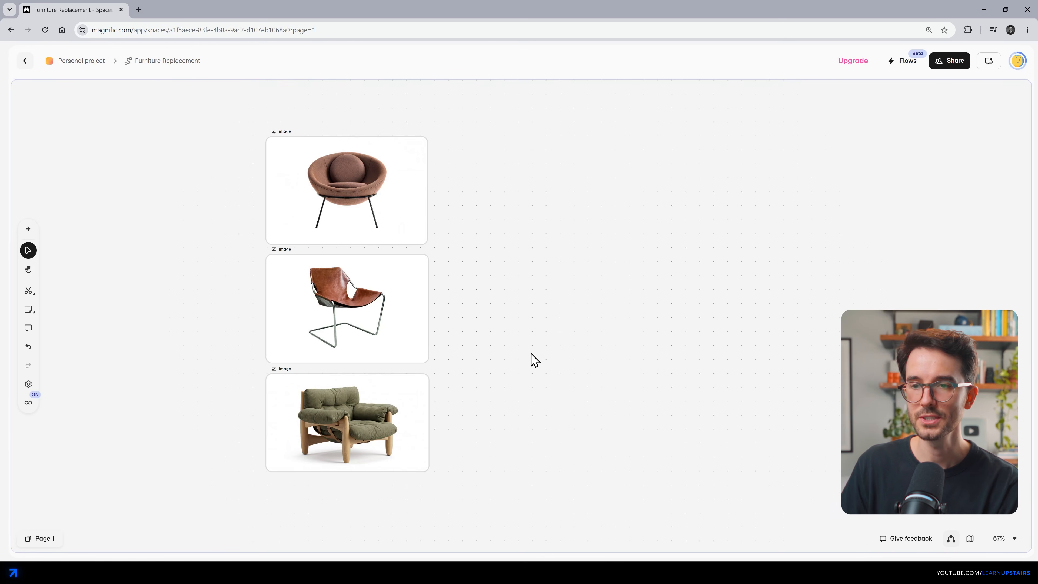
- Review the three chair reference images and the base interior render in the Furniture Replacement space
{"action": "left_click_drag", "start_coordinate": [504, 437], "coordinate": [255, 146]}
{"action": "left_click", "coordinate": [288, 181]}
{"action": "left_click", "coordinate": [343, 295]}
{"action": "left_click", "coordinate": [353, 403]}
{"action": "left_click", "coordinate": [476, 356]}
{"action": "left_click_drag", "start_coordinate": [637, 456], "coordinate": [256, 78]}
{"action": "left_click_drag", "start_coordinate": [256, 199], "coordinate": [691, 490]}
{"action": "left_click", "coordinate": [695, 486]}
- Add a List node and connect all three chair reference images to its input
{"action": "left_click_drag", "start_coordinate": [223, 120], "coordinate": [574, 226]}
{"action": "left_click", "coordinate": [608, 322]}
{"action": "left_click_drag", "start_coordinate": [169, 327], "coordinate": [441, 377]}
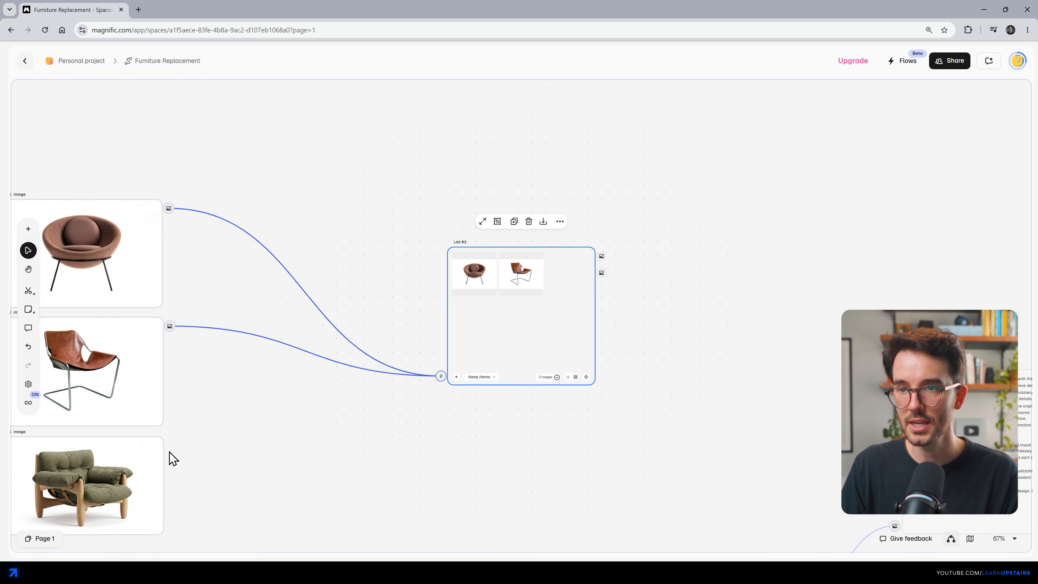
{"action": "left_click_drag", "start_coordinate": [169, 446], "coordinate": [440, 377]}
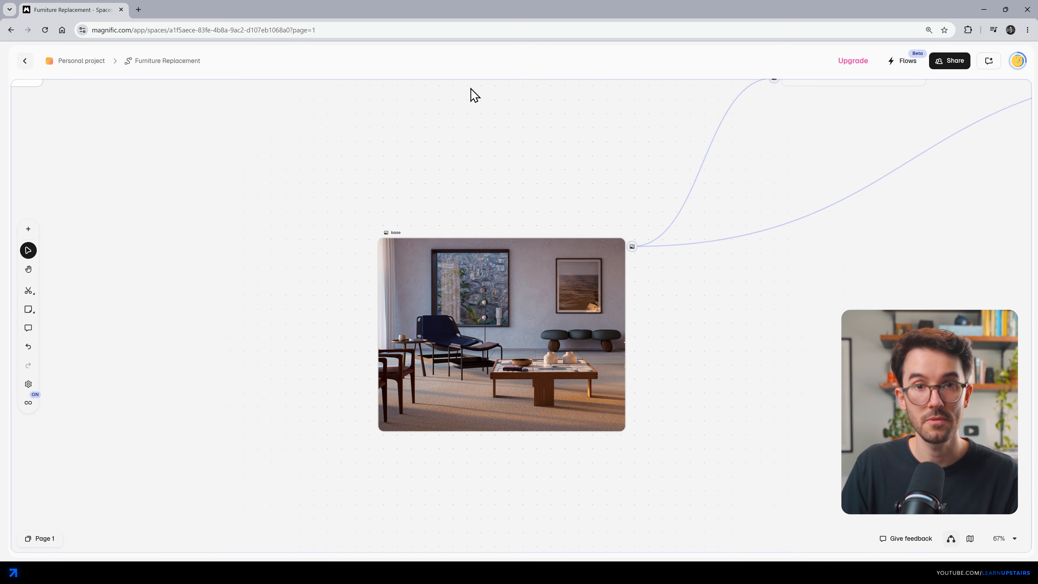
{"action": "left_click_drag", "start_coordinate": [256, 199], "coordinate": [695, 491]}
{"action": "left_click", "coordinate": [633, 443]}
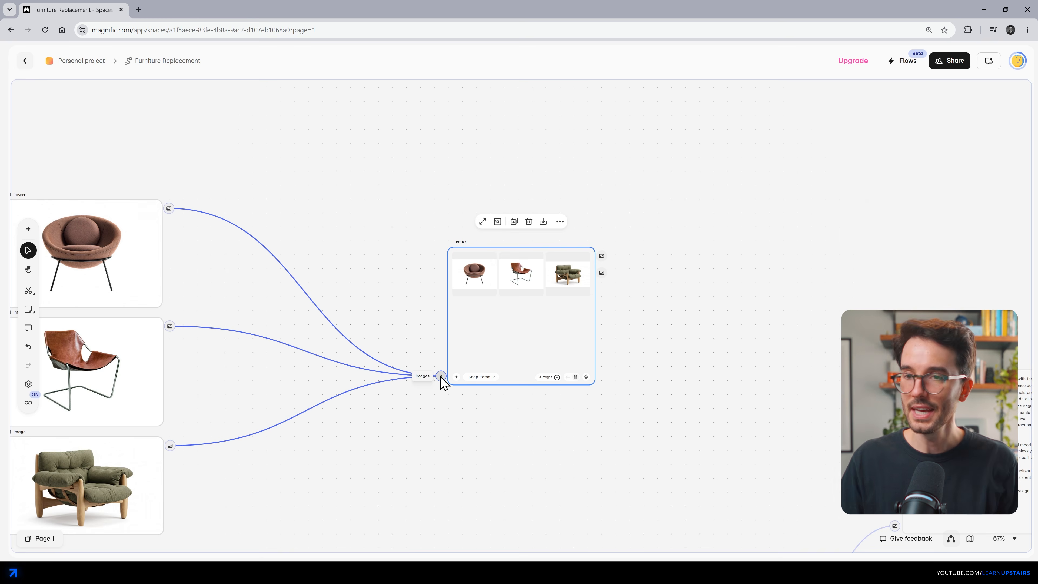
{"action": "scroll", "coordinate": [441, 378], "scroll_direction": "right", "scroll_amount": 5}
{"action": "scroll", "coordinate": [441, 378], "scroll_direction": "down", "scroll_amount": 1}
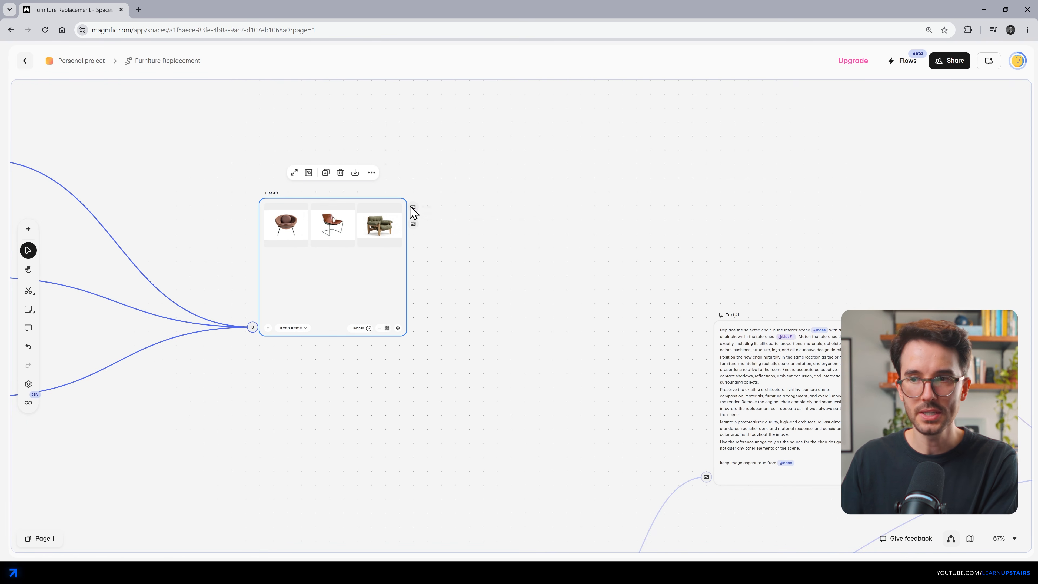
{"action": "left_click_drag", "start_coordinate": [413, 207], "coordinate": [703, 475]}
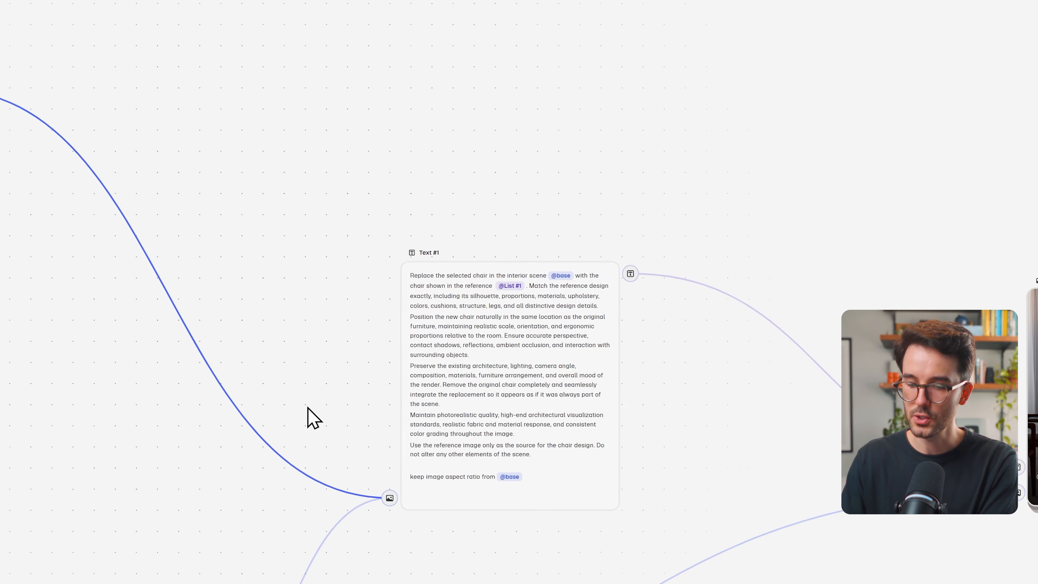
{"action": "left_click", "coordinate": [526, 289]}
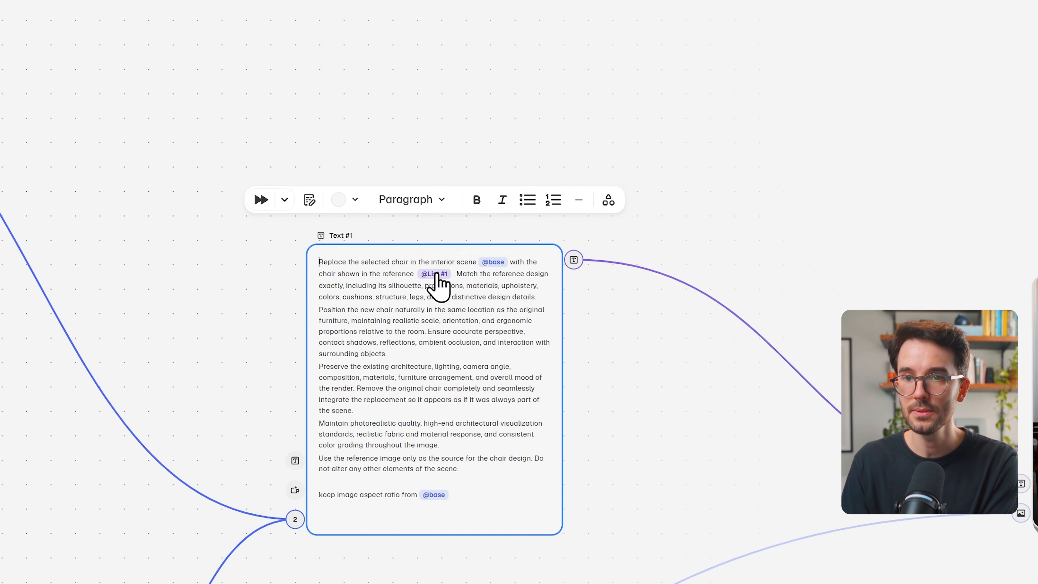
{"action": "left_click", "coordinate": [436, 274]}
{"action": "left_click", "coordinate": [474, 106]}
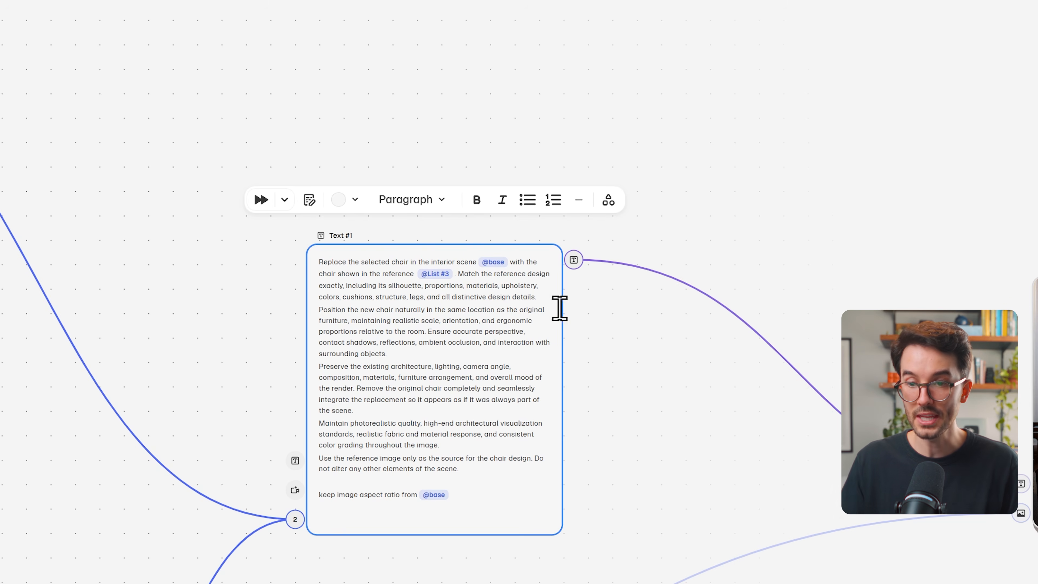
{"action": "left_click", "coordinate": [589, 375]}
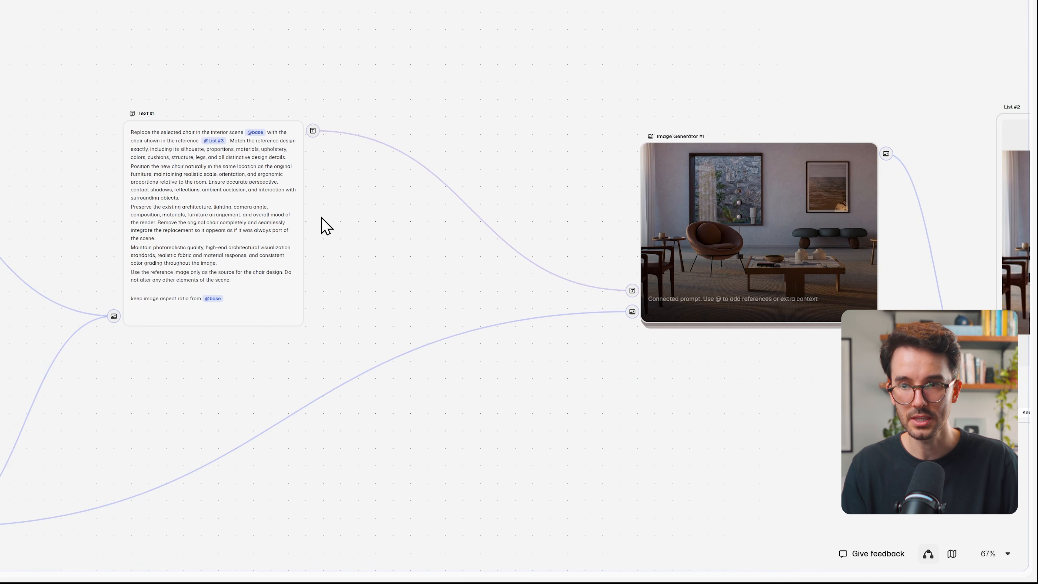
- Connect the List #3 chair images to the image input of Image Generator #1
{"action": "left_click", "coordinate": [670, 224]}
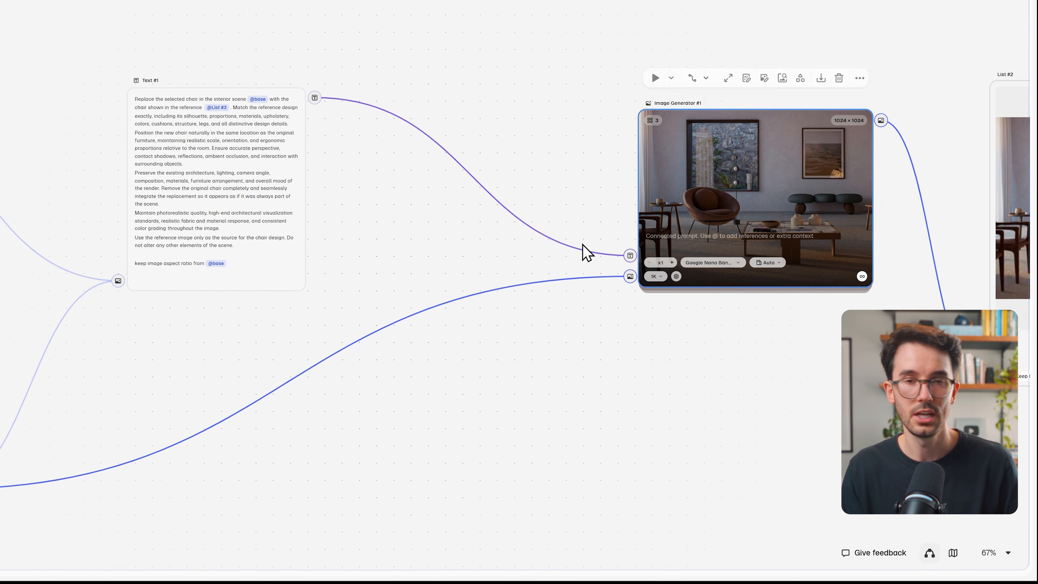
{"action": "left_click_drag", "start_coordinate": [331, 182], "coordinate": [491, 341]}
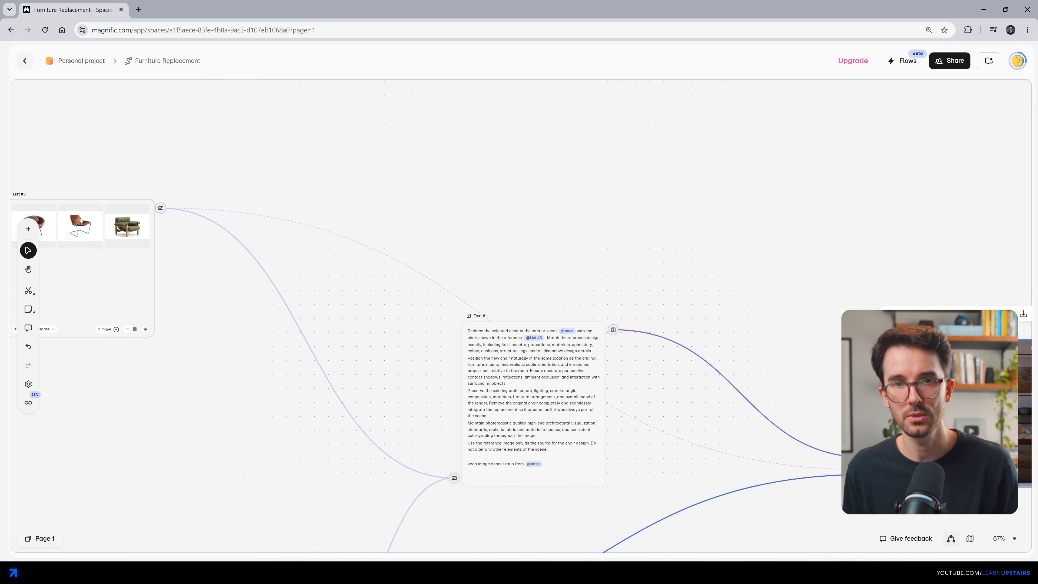
{"action": "left_click_drag", "start_coordinate": [823, 389], "coordinate": [646, 348]}
{"action": "mouse_move", "coordinate": [734, 413]}
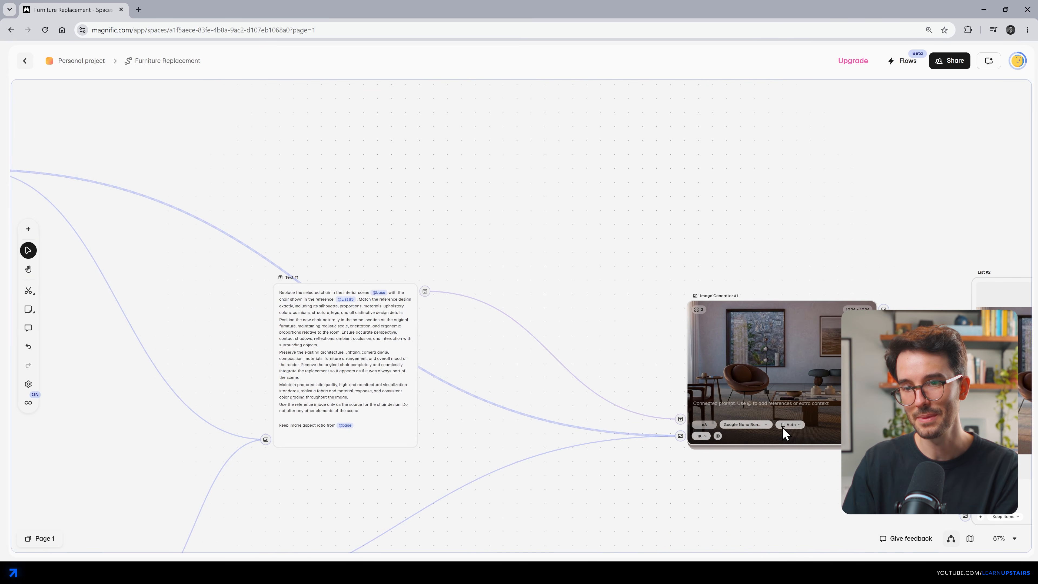
- Compare the three interior renders with the replaced chairs in List #2 at full size
{"action": "left_click_drag", "start_coordinate": [822, 418], "coordinate": [150, 379]}
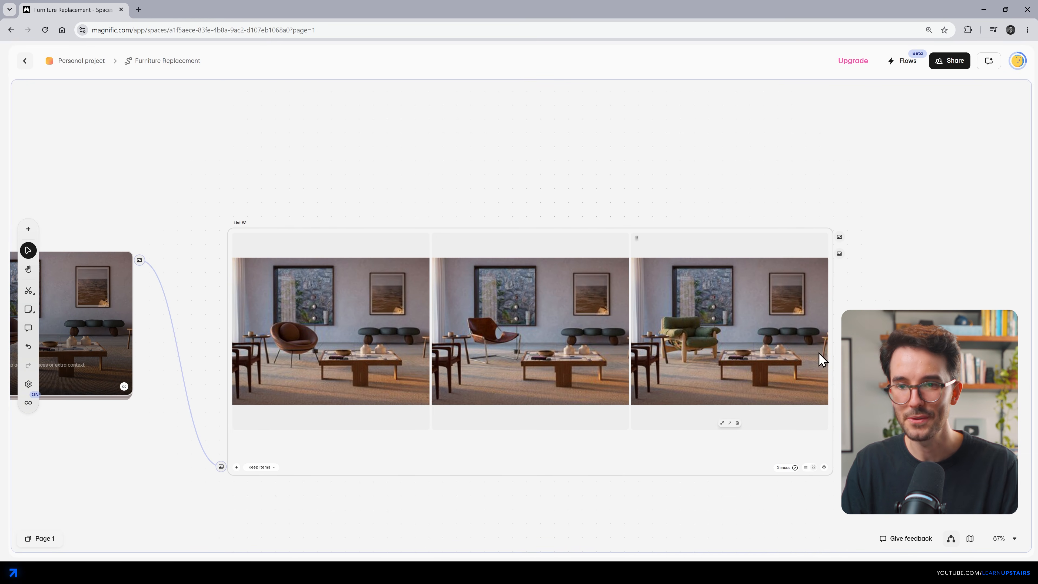
{"action": "double_click", "coordinate": [360, 327]}
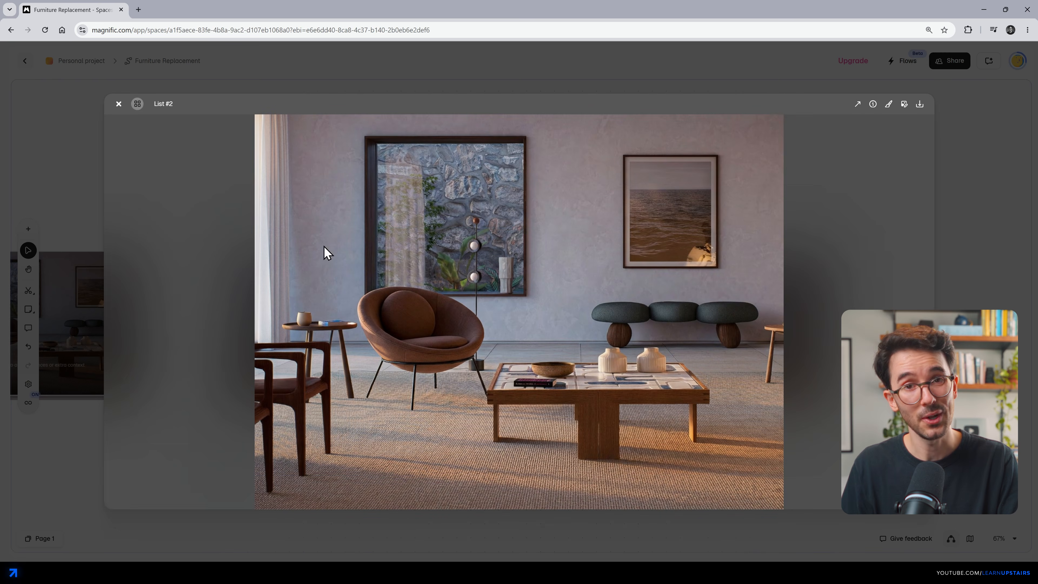
{"action": "left_click", "coordinate": [167, 104]}
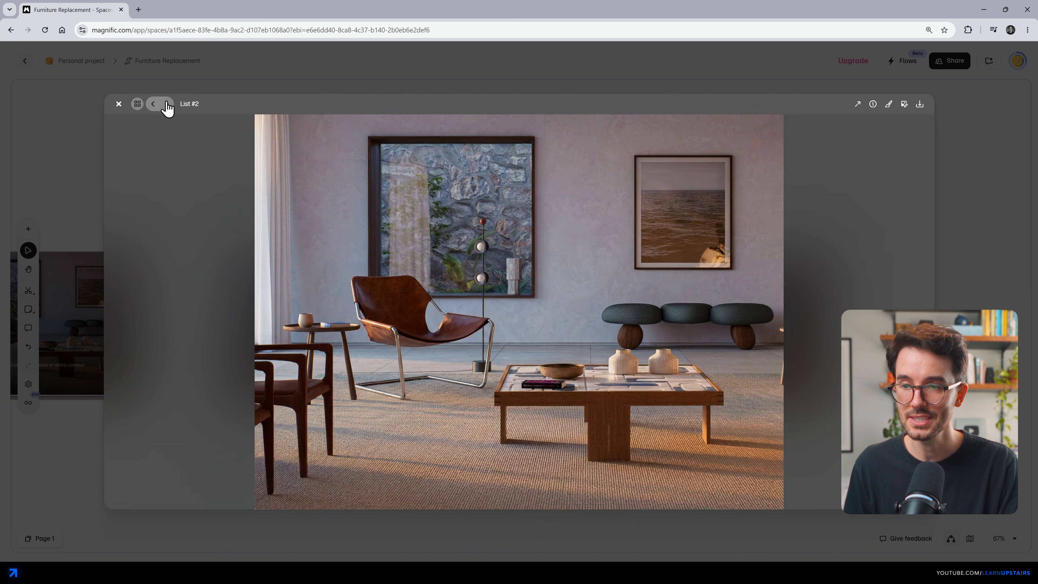
{"action": "left_click", "coordinate": [167, 105]}
{"action": "left_click", "coordinate": [167, 105]}
{"action": "left_click", "coordinate": [167, 105]}
{"action": "left_click", "coordinate": [167, 104]}
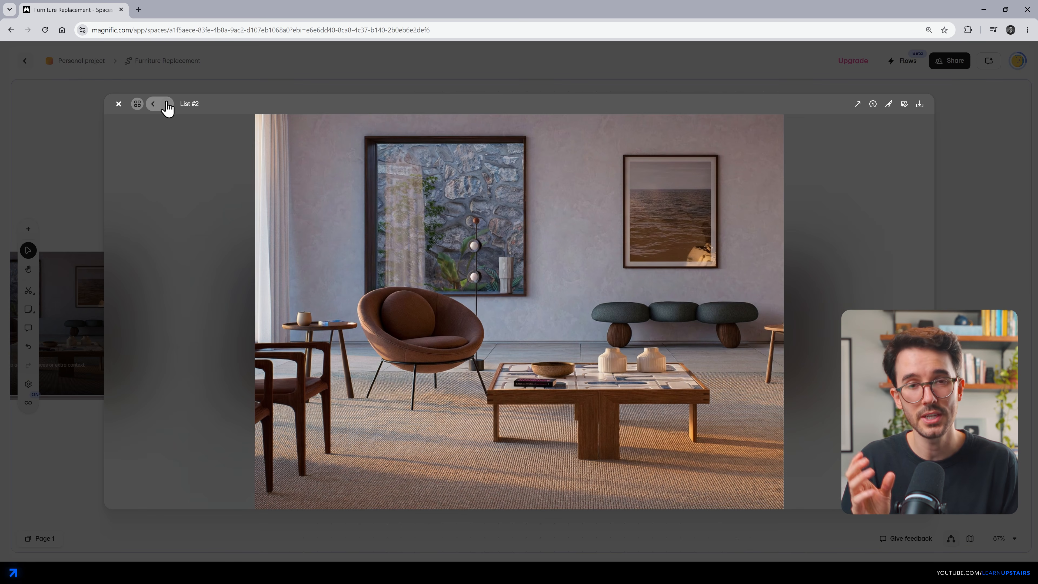
{"action": "left_click", "coordinate": [167, 105]}
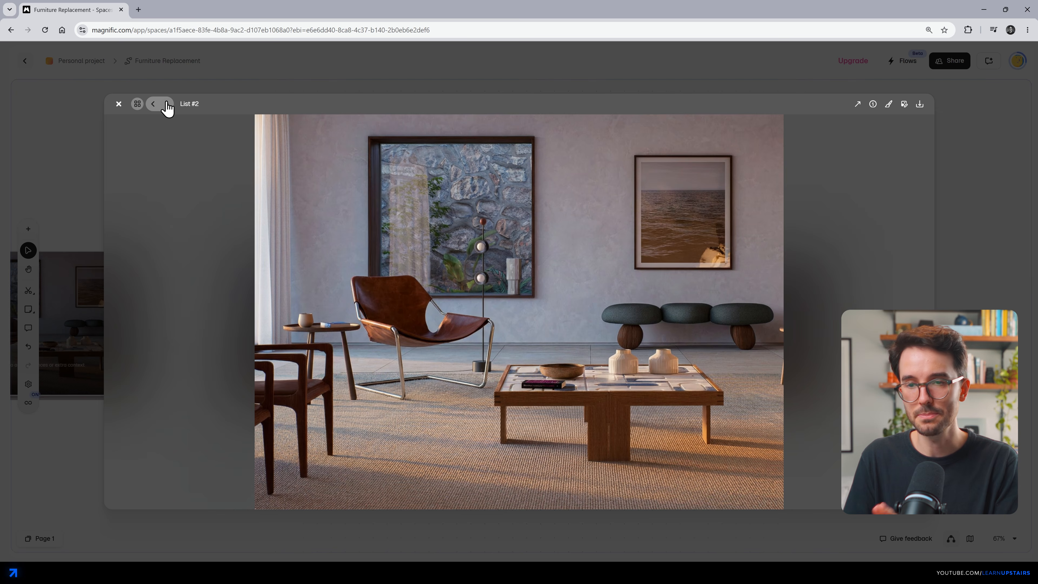
{"action": "left_click", "coordinate": [167, 105]}
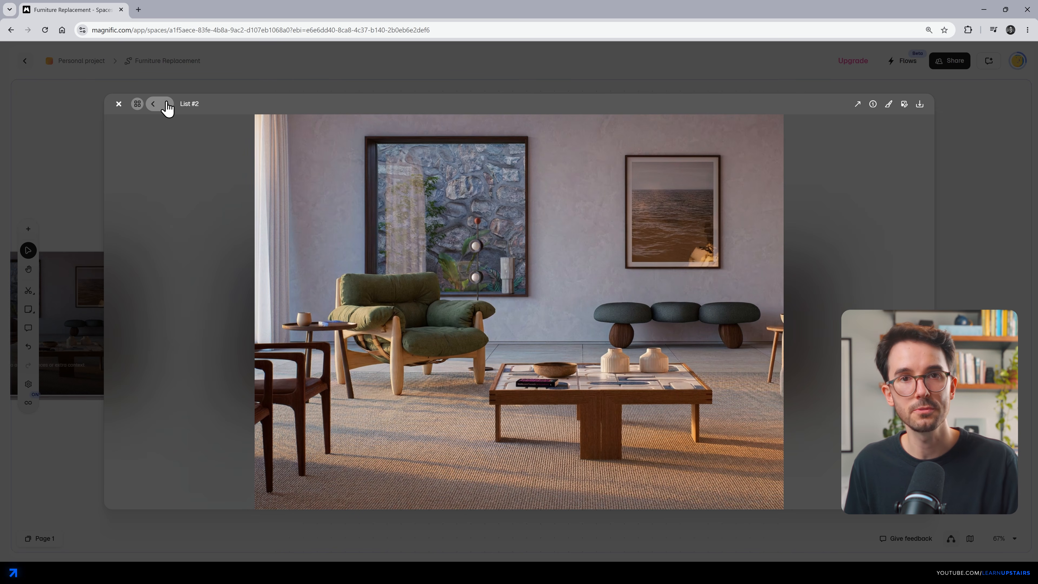
{"action": "left_click", "coordinate": [167, 105]}
{"action": "left_click", "coordinate": [974, 215]}
- Extract the green armchair render from List #2 as its own image node and move it clear of the list
{"action": "left_click_drag", "start_coordinate": [878, 305], "coordinate": [564, 326]}
{"action": "left_click", "coordinate": [416, 443]}
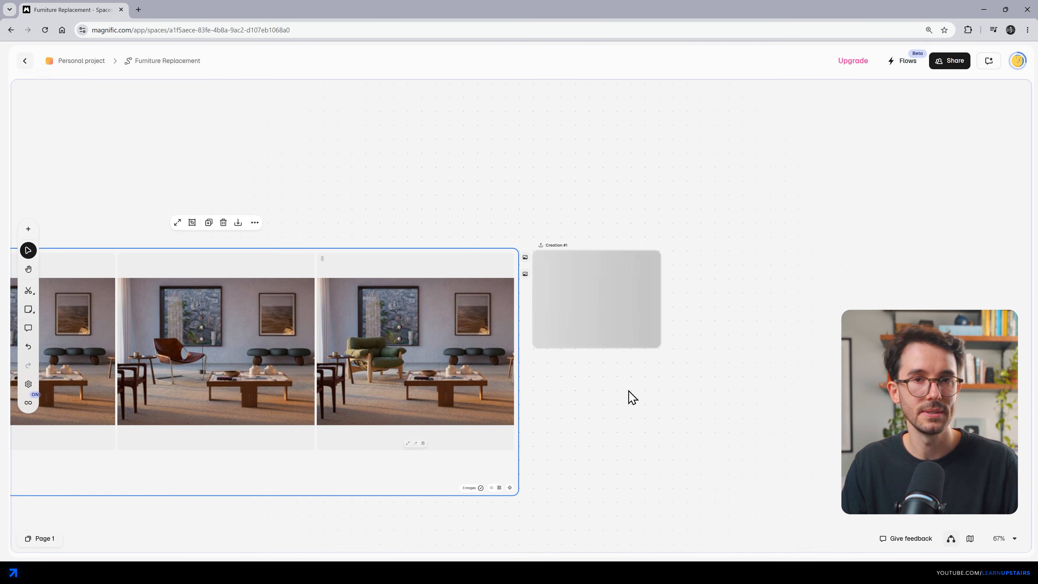
{"action": "left_click_drag", "start_coordinate": [630, 392], "coordinate": [443, 394]}
{"action": "left_click_drag", "start_coordinate": [414, 323], "coordinate": [491, 321]}
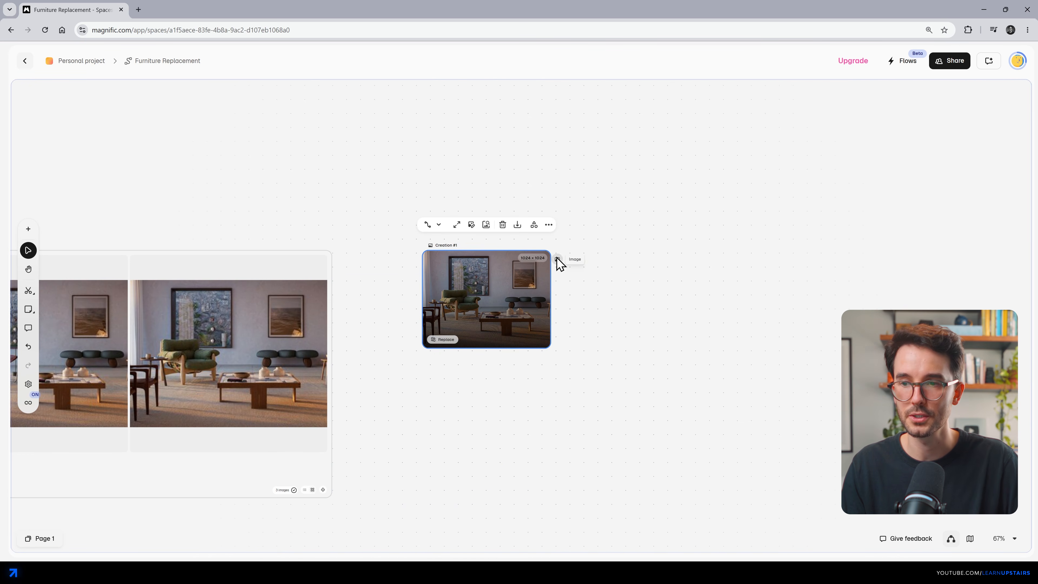
- Add an Image Upscaler node connected to the green armchair render, adjust its settings, and run it
{"action": "left_click_drag", "start_coordinate": [558, 260], "coordinate": [642, 266]}
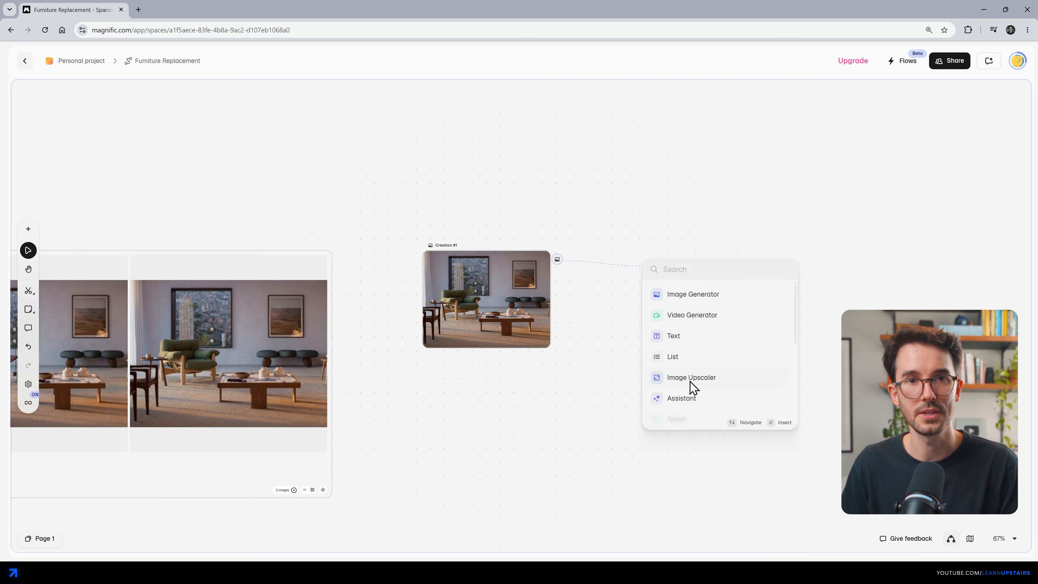
{"action": "left_click", "coordinate": [694, 378]}
{"action": "left_click", "coordinate": [492, 367]}
{"action": "left_click", "coordinate": [505, 354]}
{"action": "left_click", "coordinate": [514, 386]}
{"action": "left_click", "coordinate": [489, 365]}
{"action": "left_click", "coordinate": [502, 381]}
{"action": "left_click", "coordinate": [588, 377]}
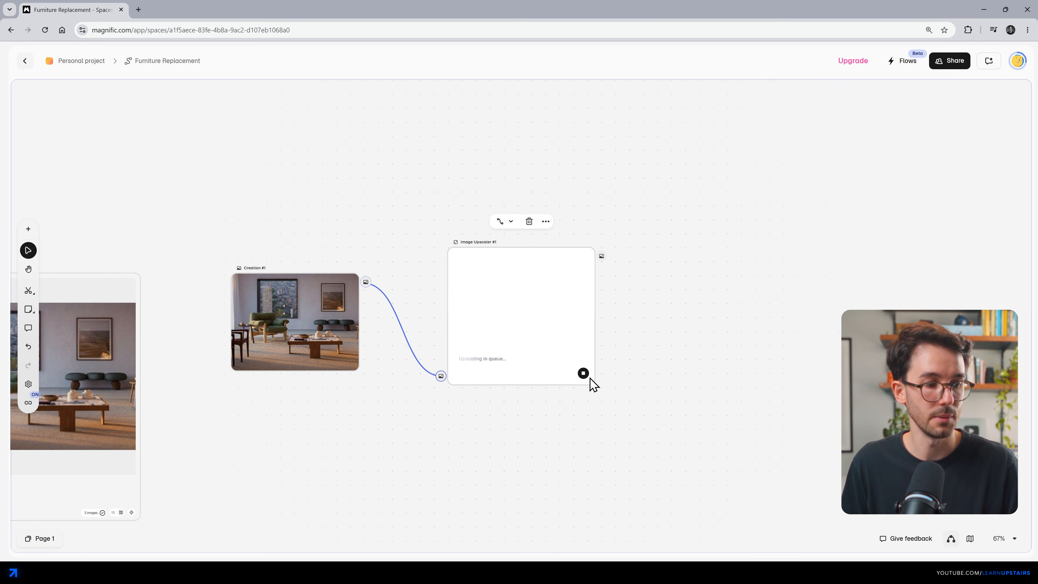
{"action": "left_click", "coordinate": [408, 423]}
{"action": "key", "text": "ctrl+0"}
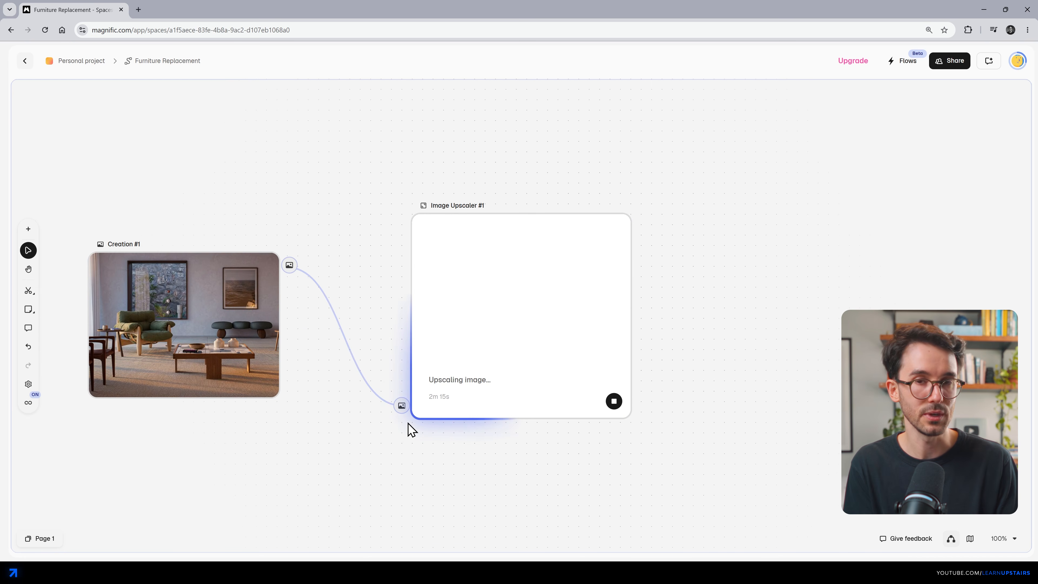
{"action": "key", "text": "shift+1"}
{"action": "left_click_drag", "start_coordinate": [96, 176], "coordinate": [190, 312]}
{"action": "left_click_drag", "start_coordinate": [227, 183], "coordinate": [363, 368]}
{"action": "left_click_drag", "start_coordinate": [371, 185], "coordinate": [589, 229]}
{"action": "left_click", "coordinate": [592, 222]}
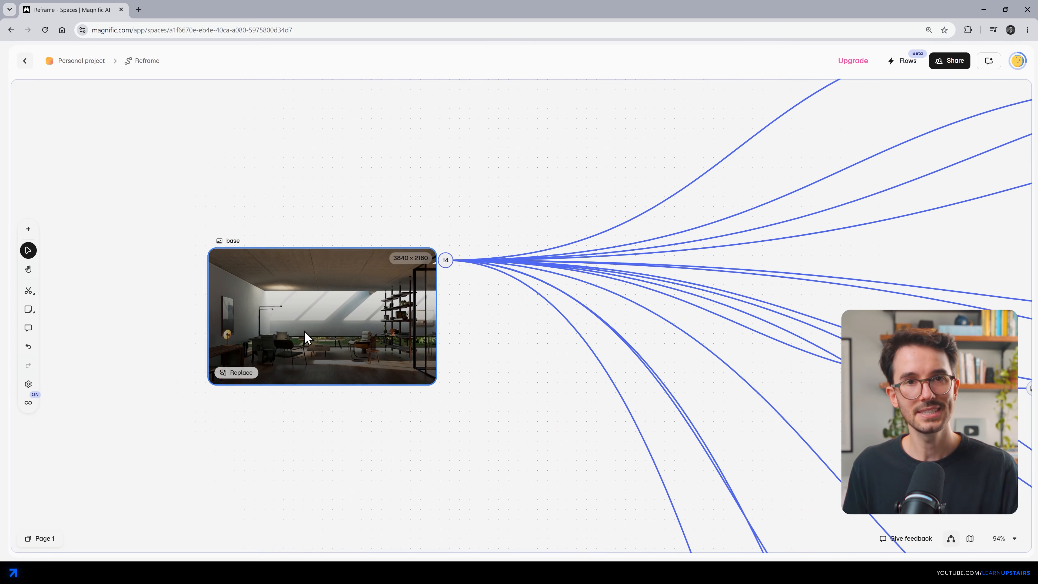
- Move the base interior image node closer to its connected nodes in the Reframe space
{"action": "left_click_drag", "start_coordinate": [304, 339], "coordinate": [398, 338]}
{"action": "left_click", "coordinate": [382, 413]}
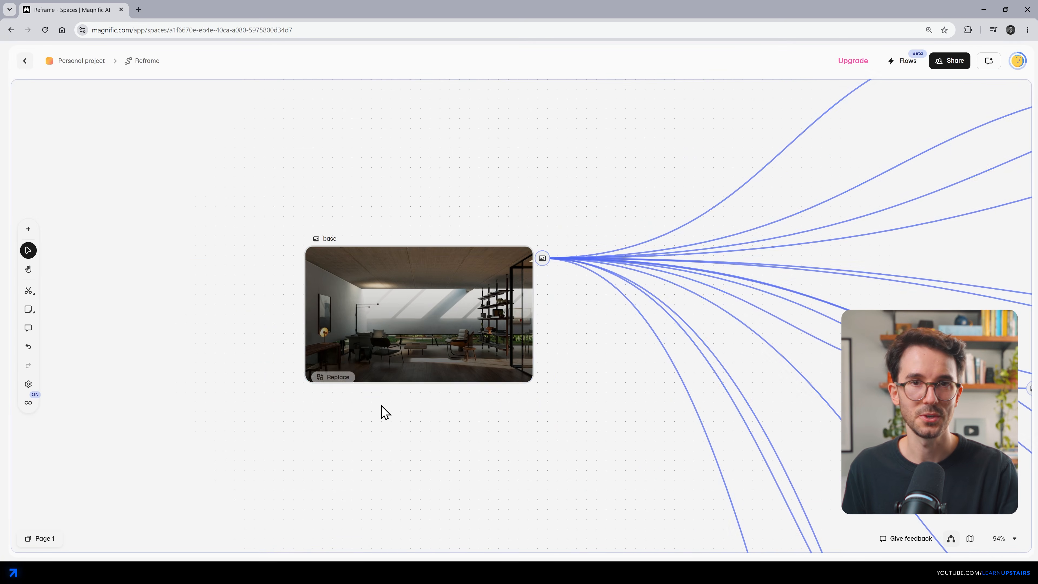
- View the base interior image at full size and look over the camera-shot prompts and image generators connected to it
{"action": "double_click", "coordinate": [444, 311]}
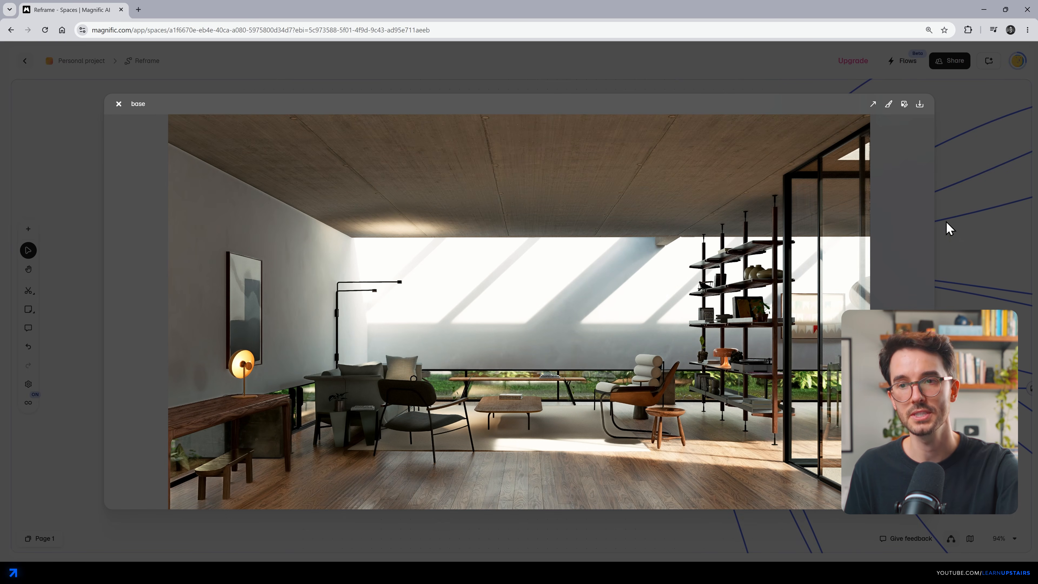
{"action": "left_click", "coordinate": [938, 227]}
{"action": "mouse_move", "coordinate": [637, 215]}
{"action": "left_mouse_down"}
{"action": "mouse_move", "coordinate": [524, 247]}
{"action": "mouse_move", "coordinate": [288, 285]}
{"action": "left_mouse_up"}
{"action": "left_click_drag", "start_coordinate": [795, 209], "coordinate": [406, 289]}
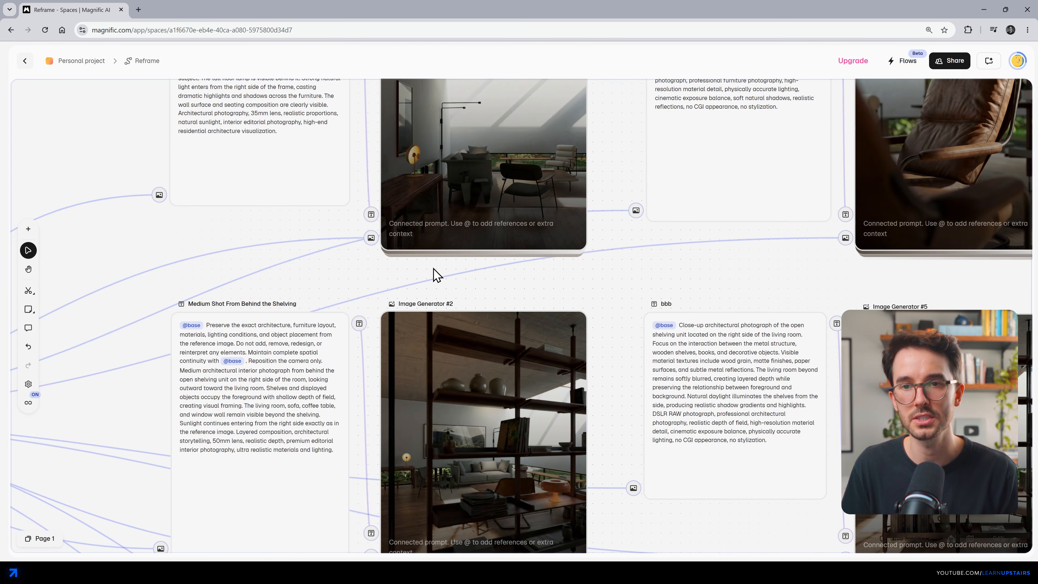
{"action": "scroll", "coordinate": [437, 275], "scroll_direction": "down", "scroll_amount": 2}
{"action": "left_click_drag", "start_coordinate": [590, 265], "coordinate": [497, 308]}
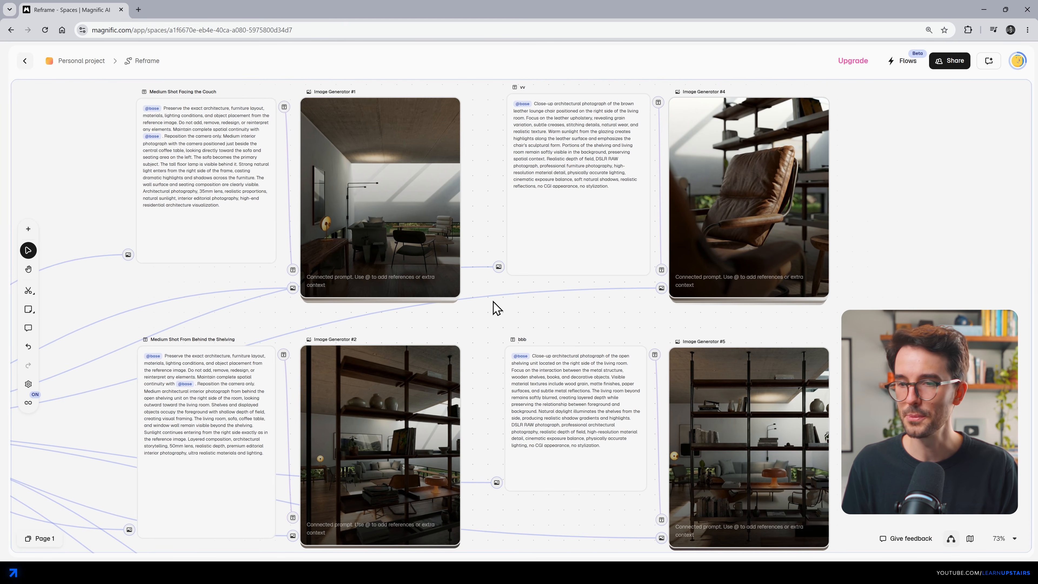
- Read the prompts for the medium shot from behind the shelving and the ultra close-up material study
{"action": "scroll", "coordinate": [137, 470], "scroll_direction": "up", "scroll_amount": 2}
{"action": "left_click_drag", "start_coordinate": [209, 448], "coordinate": [242, 361]}
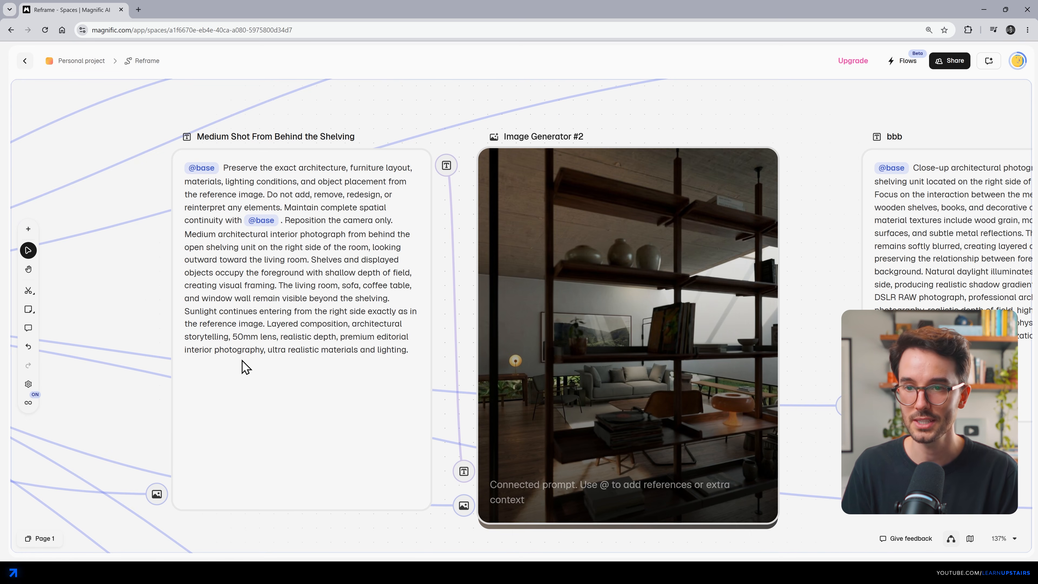
{"action": "scroll", "coordinate": [244, 367], "scroll_direction": "down", "scroll_amount": 3}
{"action": "left_click_drag", "start_coordinate": [374, 412], "coordinate": [389, 174]}
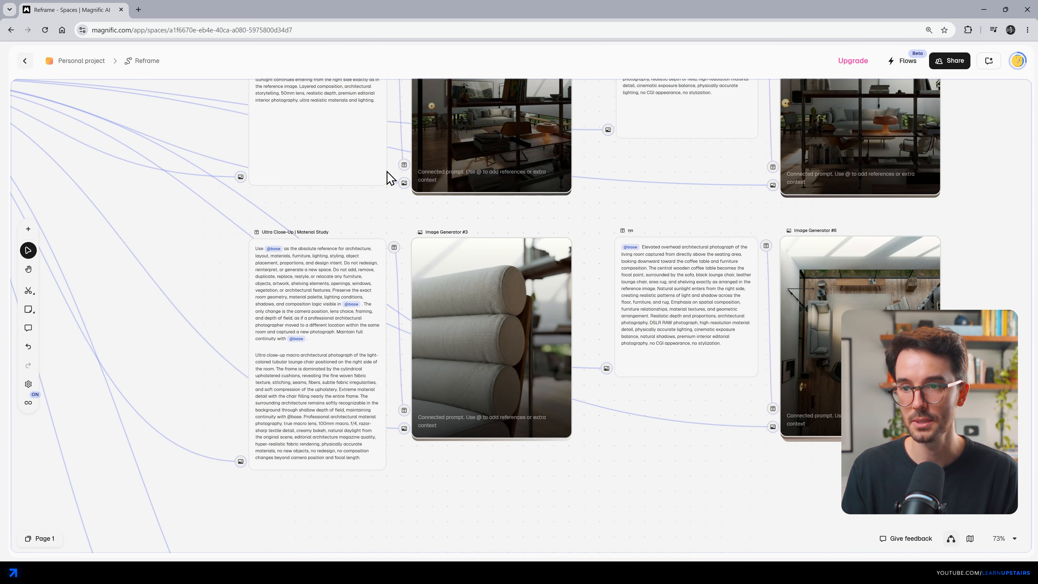
{"action": "scroll", "coordinate": [343, 321], "scroll_direction": "up", "scroll_amount": 2}
{"action": "scroll", "coordinate": [343, 321], "scroll_direction": "down", "scroll_amount": 2}
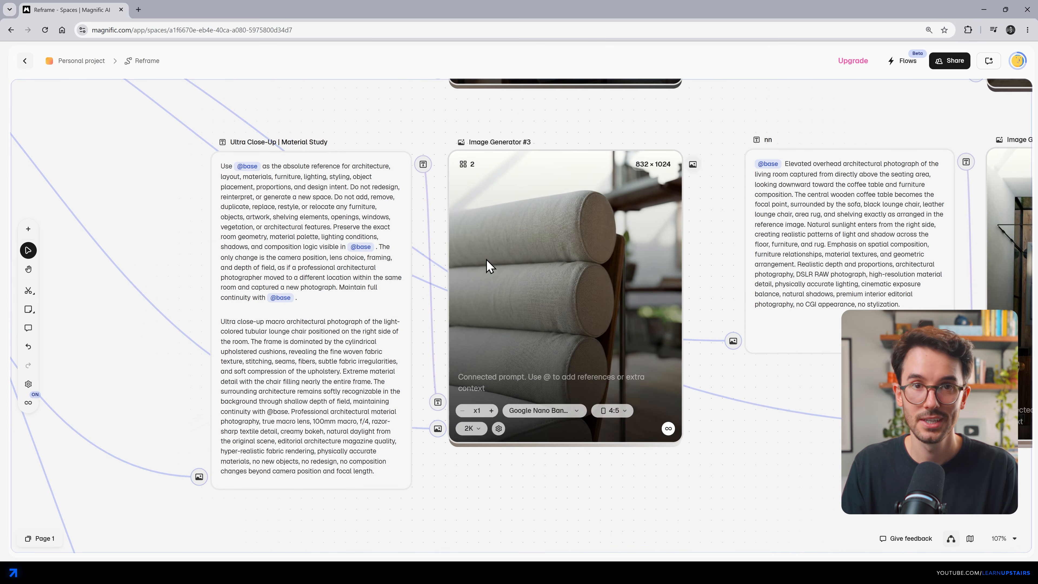
- View the lounge chair close-up in Image Generator #3 and the shelving shot in Image Generator #5 at full size
{"action": "left_click", "coordinate": [489, 266]}
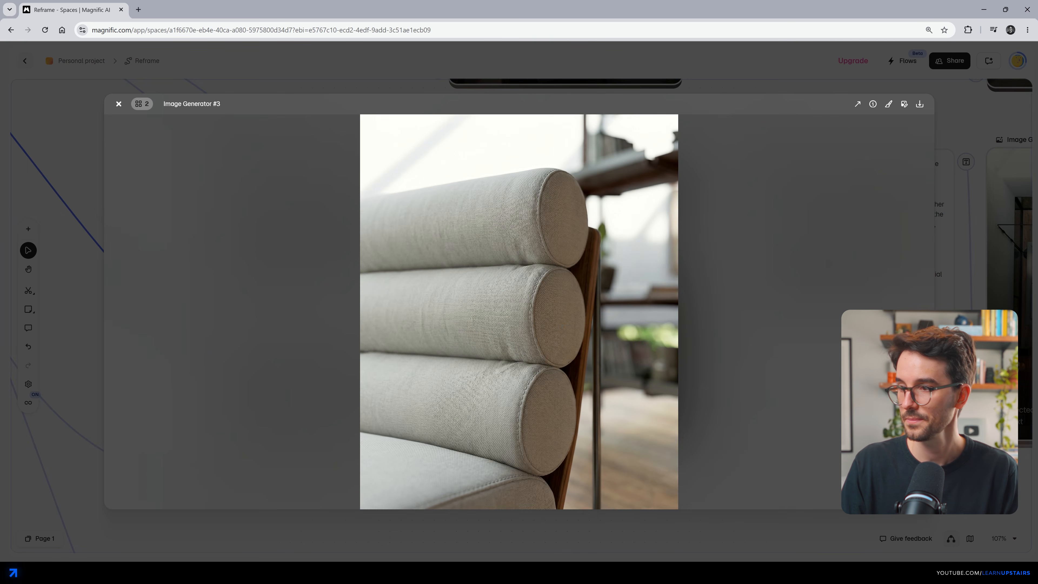
{"action": "left_click", "coordinate": [774, 304]}
{"action": "left_click", "coordinate": [695, 200]}
{"action": "left_click_drag", "start_coordinate": [690, 185], "coordinate": [434, 540]}
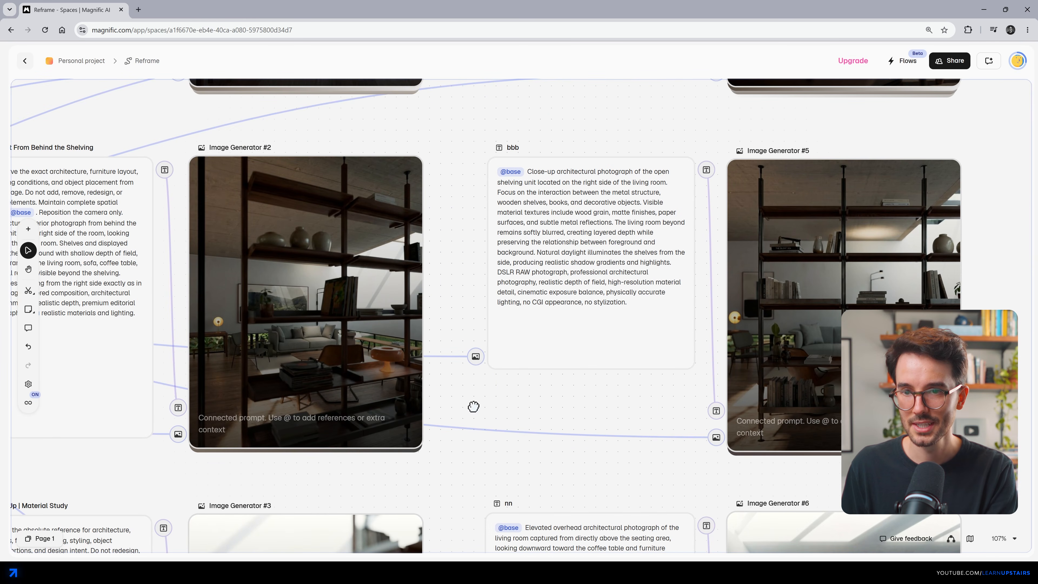
{"action": "left_click", "coordinate": [729, 339]}
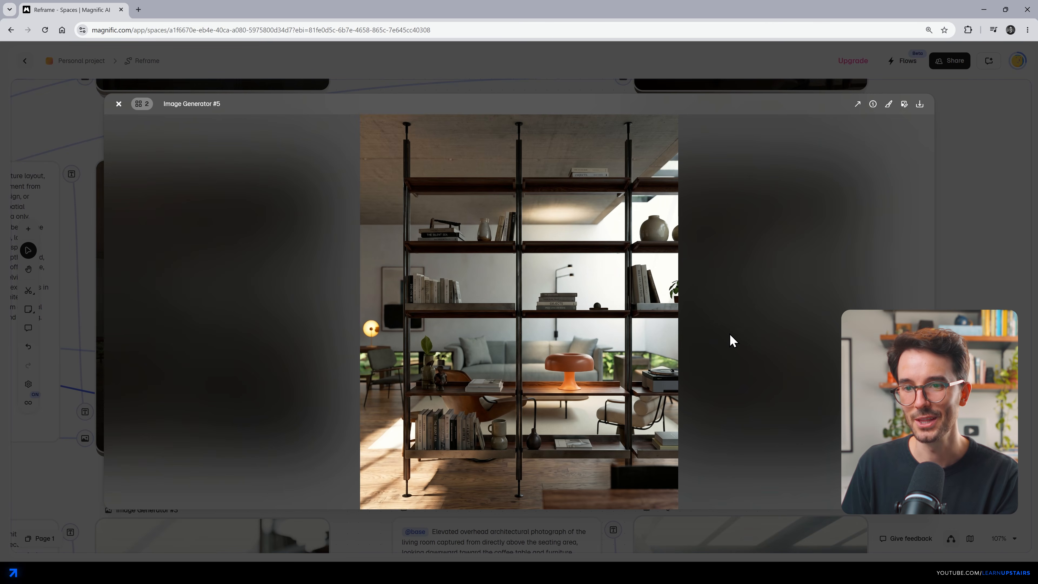
{"action": "left_click", "coordinate": [730, 334]}
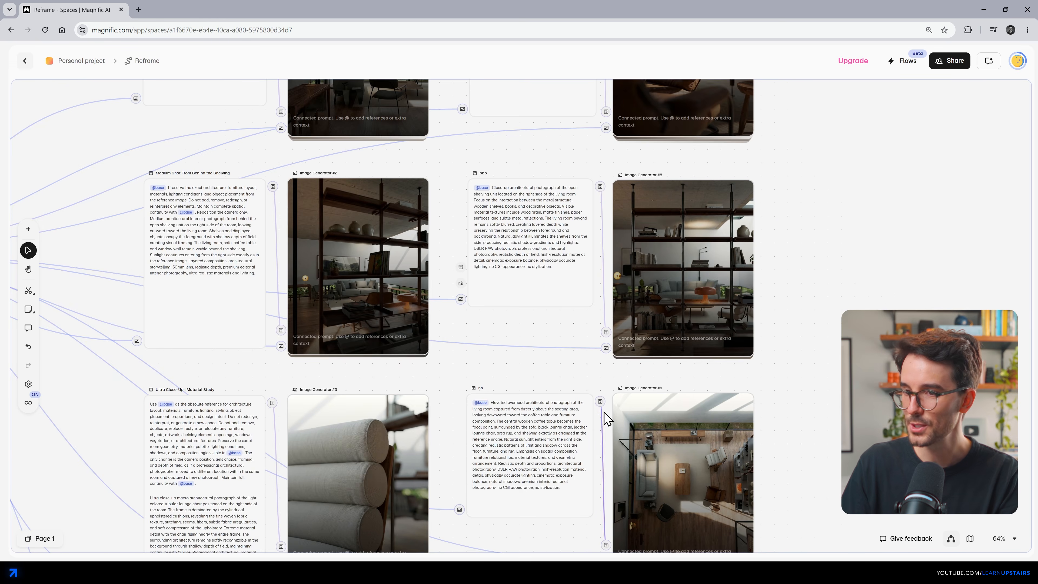
- View the overhead living room shot in Image Generator #6 at full size
{"action": "left_click_drag", "start_coordinate": [604, 415], "coordinate": [596, 275]}
{"action": "left_click_drag", "start_coordinate": [709, 365], "coordinate": [507, 369]}
{"action": "scroll", "coordinate": [507, 369], "scroll_direction": "up", "scroll_amount": 4}
{"action": "left_click", "coordinate": [507, 369]}
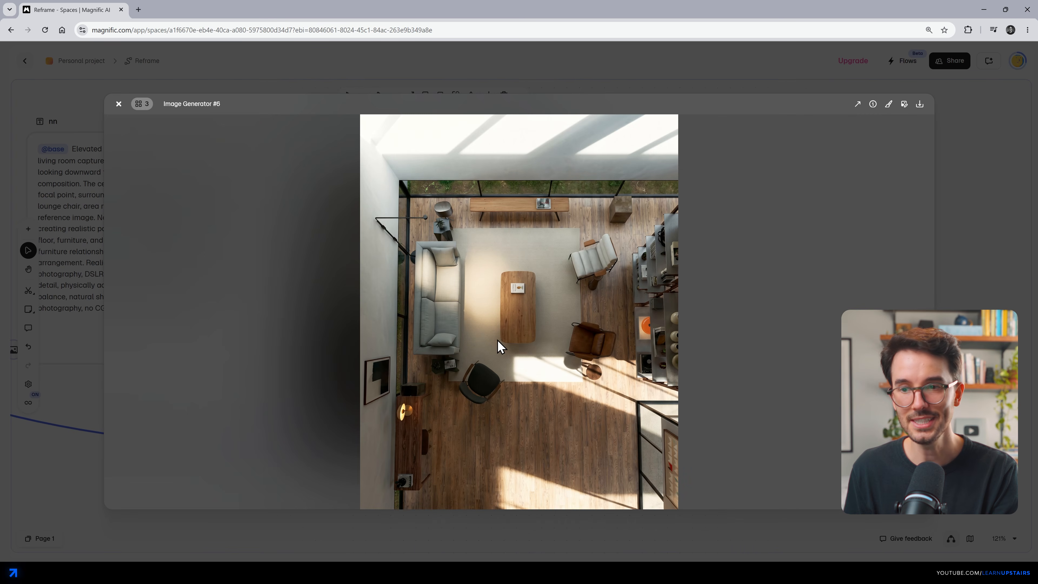
{"action": "left_click", "coordinate": [839, 271]}
- Compare several versions of the table lamp shot in Image Generator #7 at full size
{"action": "scroll", "coordinate": [491, 358], "scroll_direction": "down", "scroll_amount": 9}
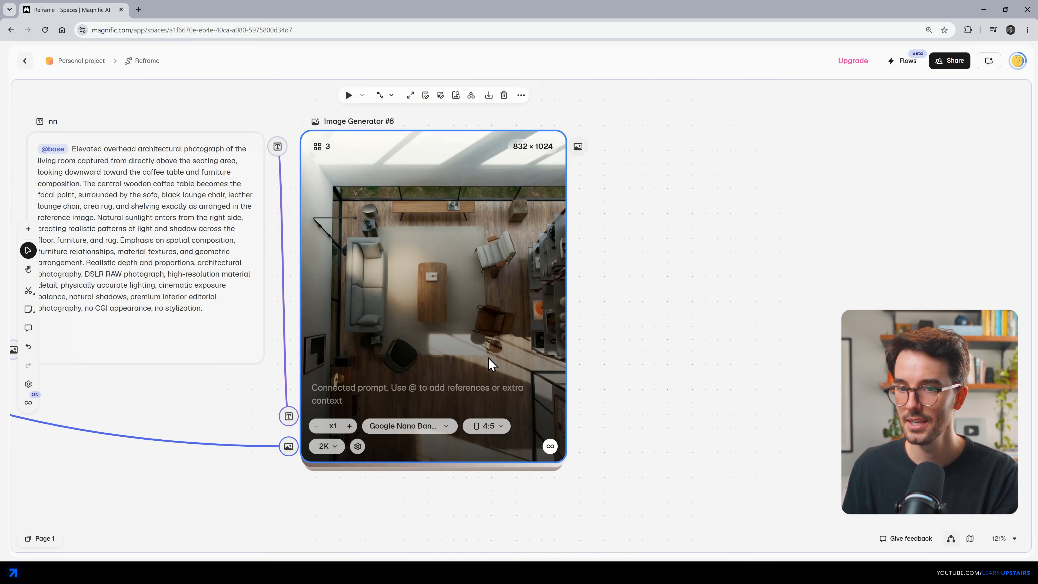
{"action": "left_click_drag", "start_coordinate": [316, 542], "coordinate": [422, 362]}
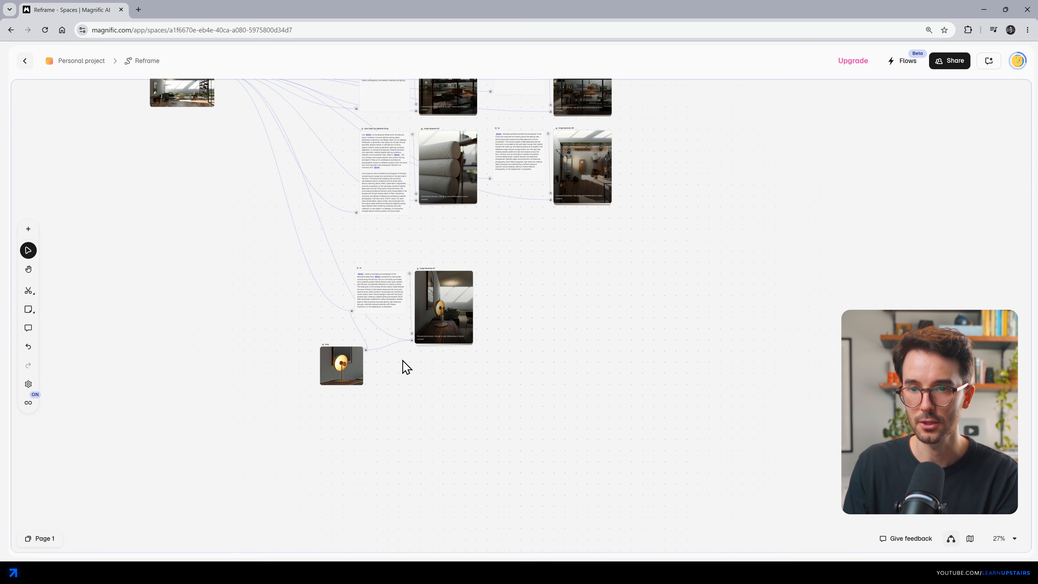
{"action": "scroll", "coordinate": [398, 356], "scroll_direction": "up", "scroll_amount": 5}
{"action": "left_click", "coordinate": [466, 283]}
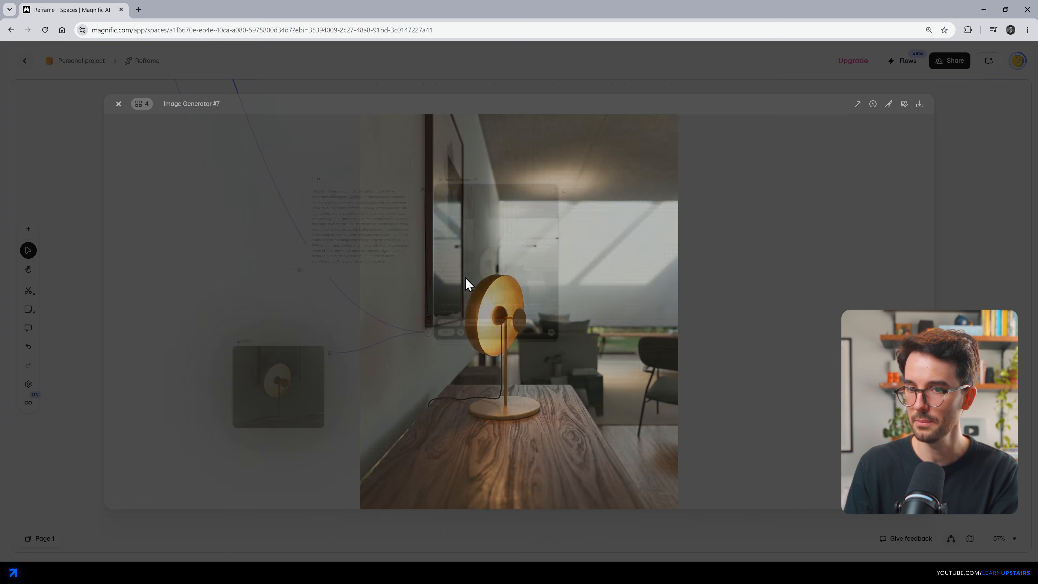
{"action": "left_click", "coordinate": [179, 105]}
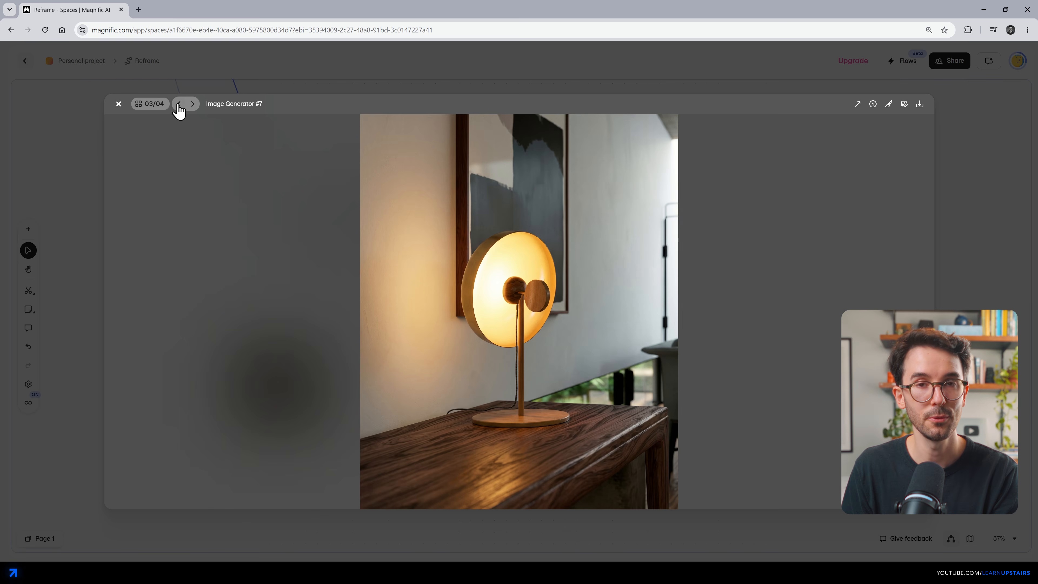
{"action": "left_click", "coordinate": [179, 105]}
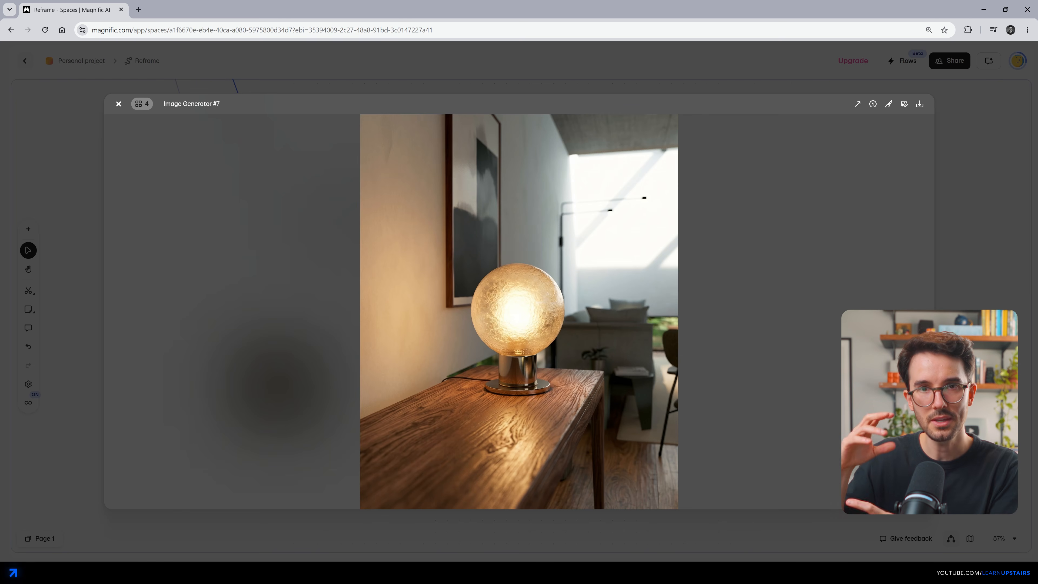
{"action": "key", "text": "Escape"}
- Move the lamp prompt, reference image and generator nodes farther away from the six other camera shots
{"action": "scroll", "coordinate": [450, 172], "scroll_direction": "down", "scroll_amount": 5}
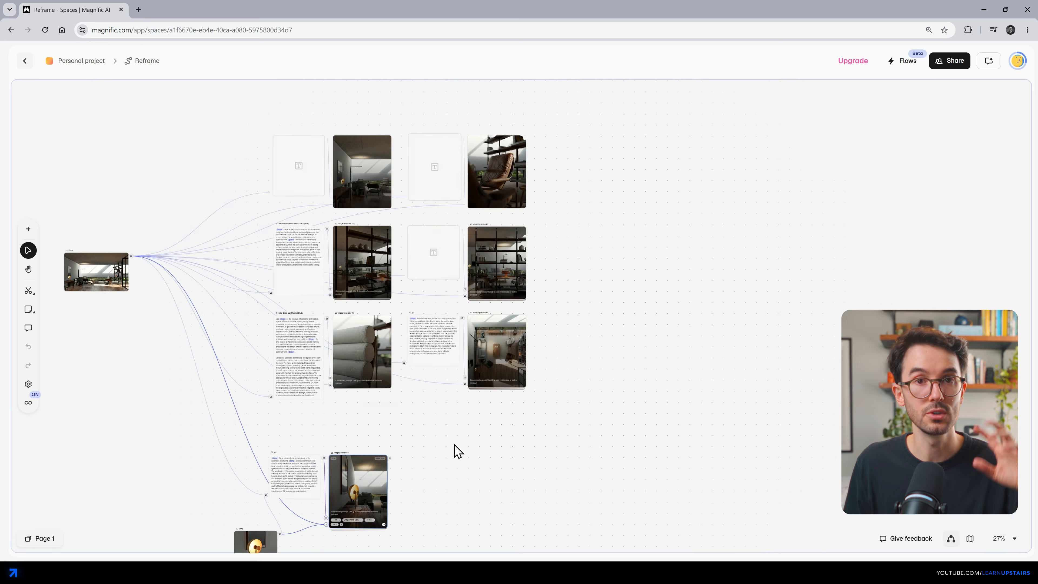
{"action": "scroll", "coordinate": [457, 450], "scroll_direction": "down", "scroll_amount": 3}
{"action": "left_click_drag", "start_coordinate": [355, 398], "coordinate": [264, 444]}
{"action": "left_click_drag", "start_coordinate": [349, 205], "coordinate": [316, 207]}
- Select the six prompt and generator pairs and auto-arrange them with the Flow layout
{"action": "scroll", "coordinate": [374, 280], "scroll_direction": "up", "scroll_amount": 2}
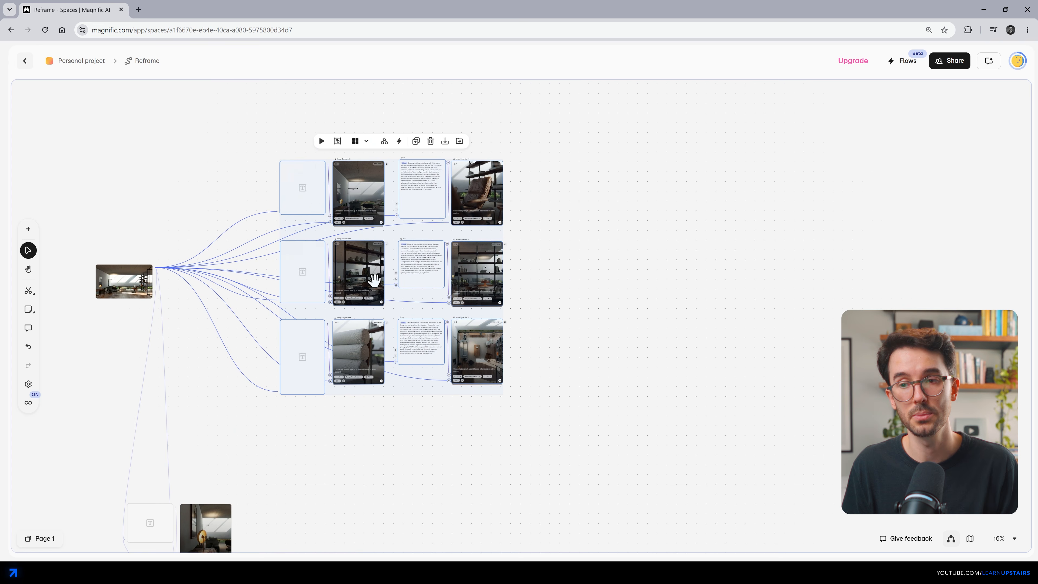
{"action": "left_click", "coordinate": [377, 221]}
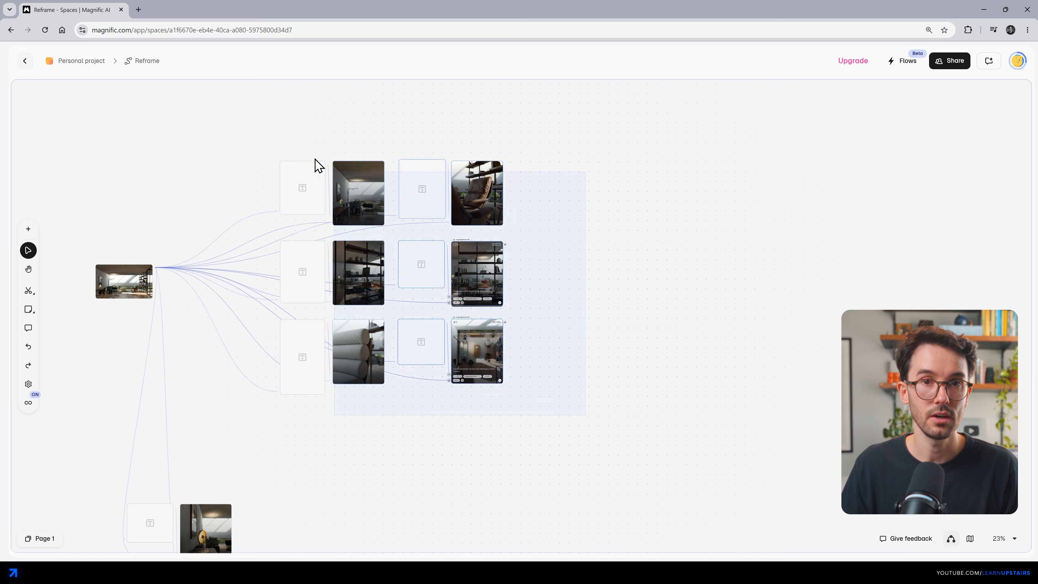
{"action": "scroll", "coordinate": [358, 249], "scroll_direction": "up", "scroll_amount": 2}
{"action": "left_click", "coordinate": [371, 119]}
{"action": "left_click", "coordinate": [386, 171]}
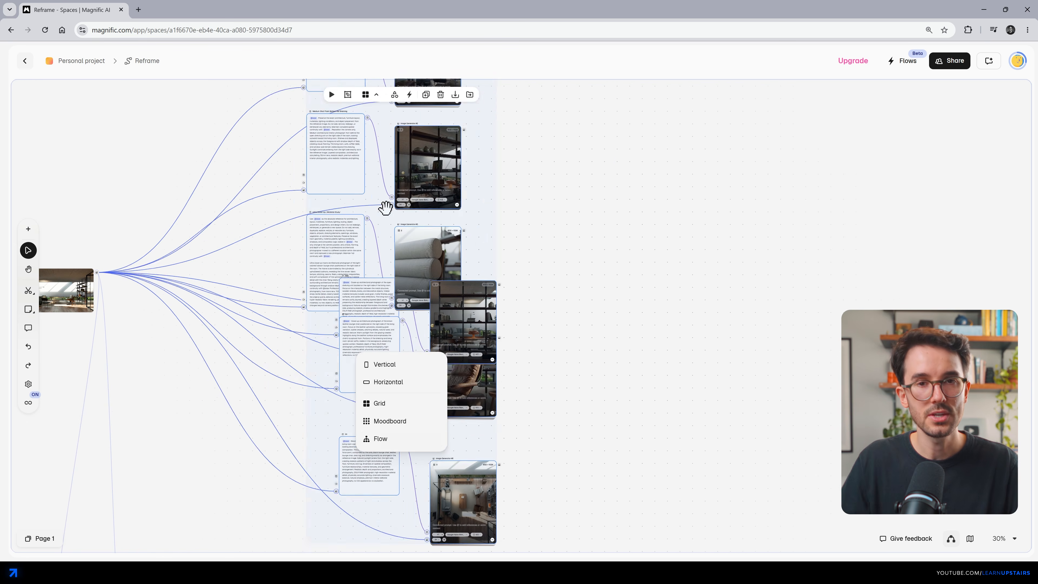
- Compare the two versions of the tubular lounge chair shot in Image Generator #3 at full size
{"action": "scroll", "coordinate": [507, 191], "scroll_direction": "down", "scroll_amount": 3}
{"action": "left_click_drag", "start_coordinate": [504, 185], "coordinate": [507, 311]}
{"action": "scroll", "coordinate": [422, 236], "scroll_direction": "up", "scroll_amount": 7}
{"action": "left_click_drag", "start_coordinate": [598, 349], "coordinate": [568, 177]}
{"action": "left_click_drag", "start_coordinate": [564, 405], "coordinate": [563, 211]}
{"action": "double_click", "coordinate": [443, 220]}
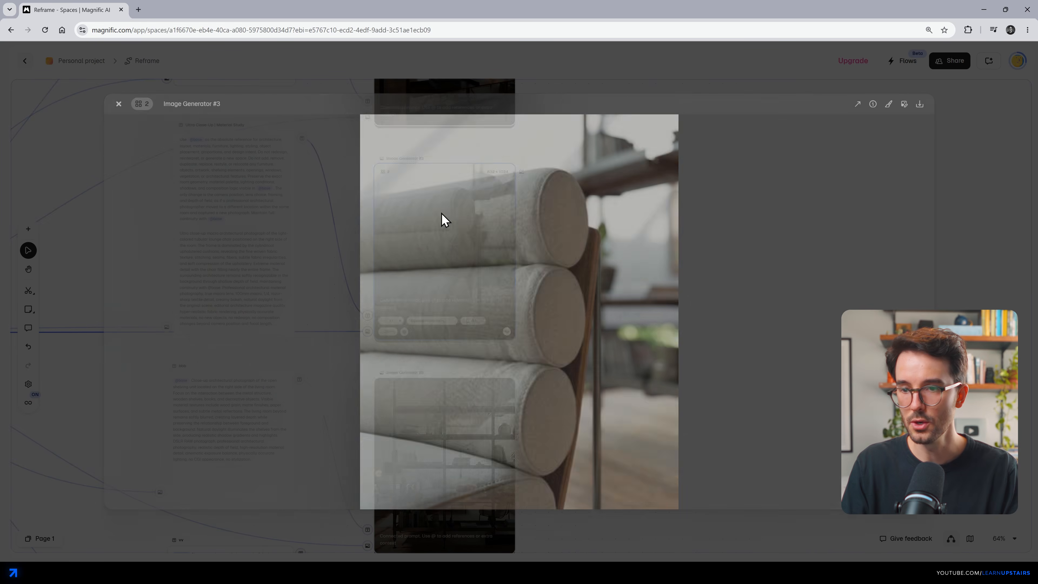
{"action": "left_click", "coordinate": [180, 104]}
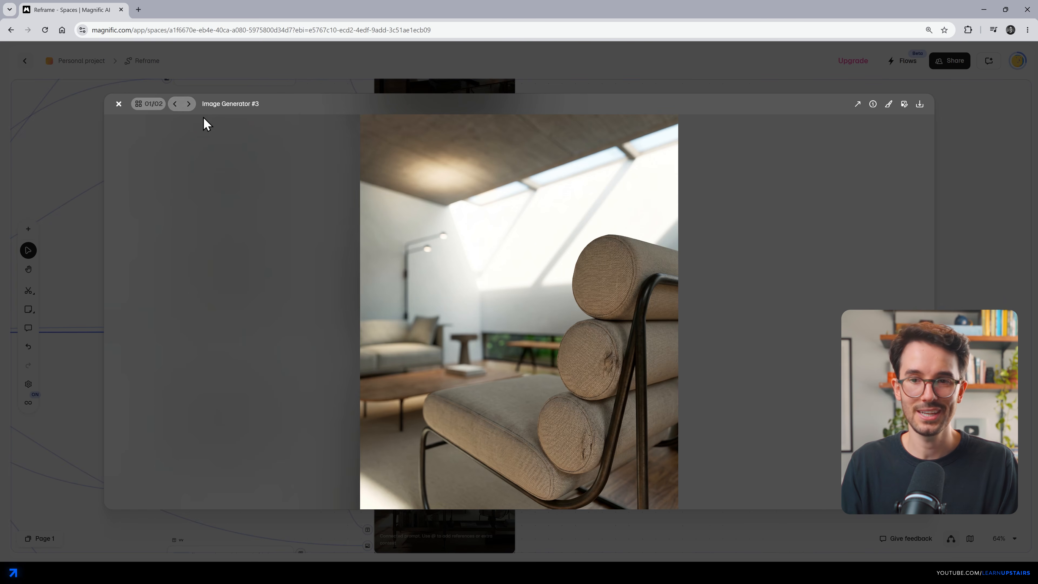
{"action": "left_click", "coordinate": [981, 274]}
{"action": "scroll", "coordinate": [628, 276], "scroll_direction": "down", "scroll_amount": 5}
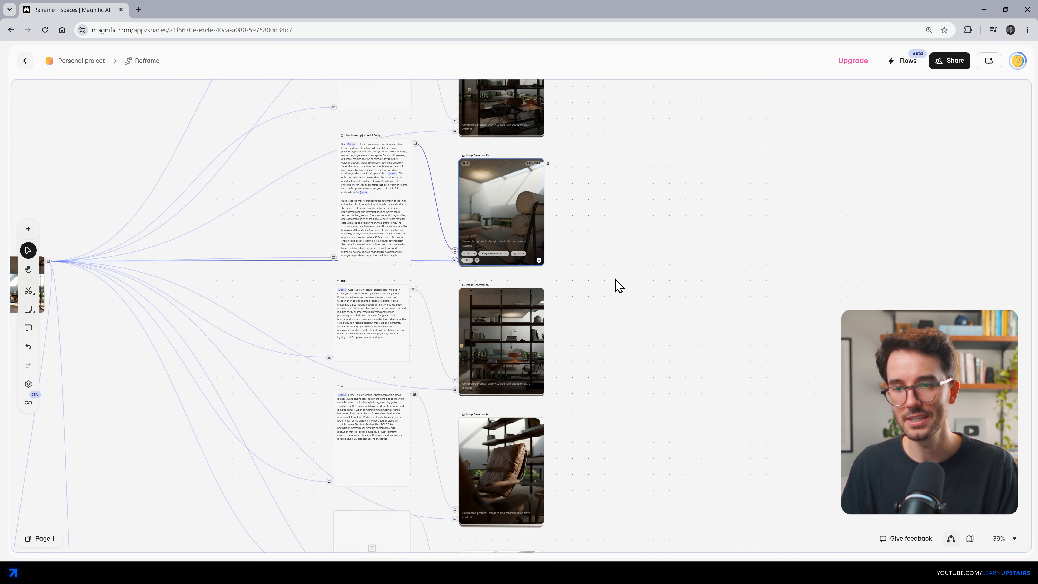
{"action": "scroll", "coordinate": [572, 274], "scroll_direction": "up", "scroll_amount": 3}
{"action": "scroll", "coordinate": [271, 327], "scroll_direction": "down", "scroll_amount": 3}
{"action": "scroll", "coordinate": [450, 328], "scroll_direction": "down", "scroll_amount": 2}
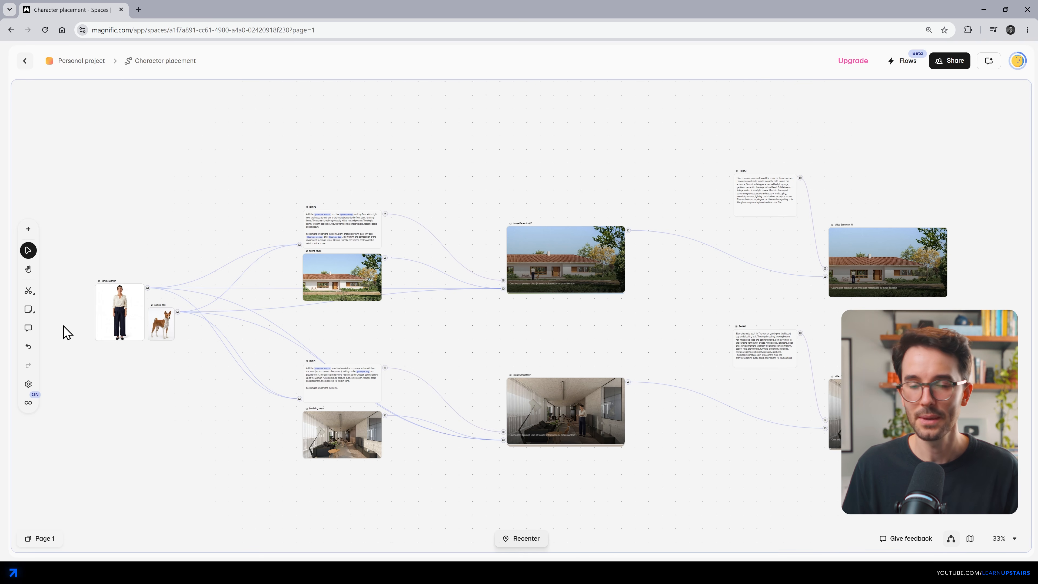
- Examine the sample woman and sample dog reference images in the Character placement space
{"action": "scroll", "coordinate": [67, 332], "scroll_direction": "up", "scroll_amount": 10}
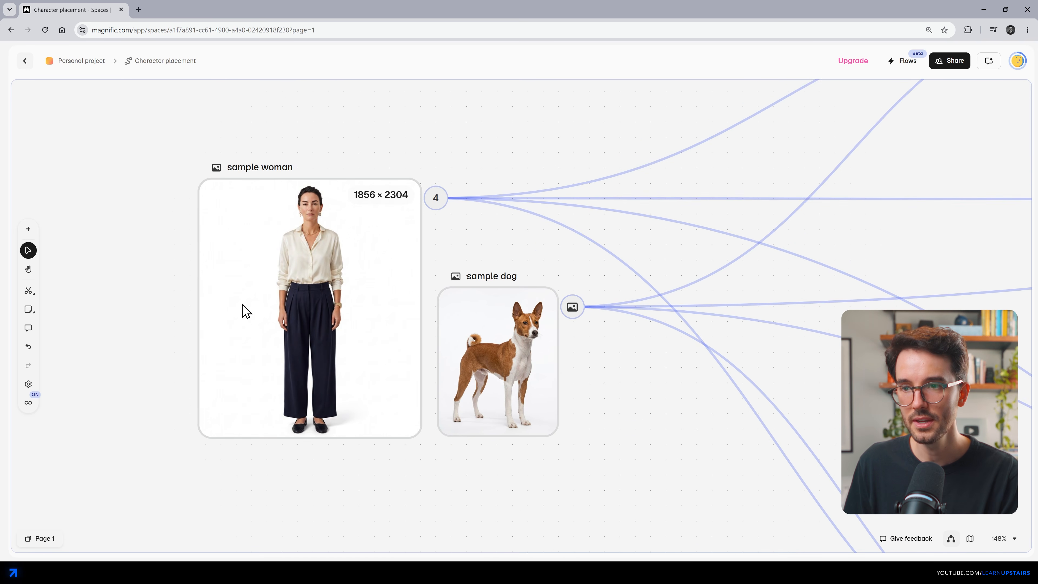
{"action": "left_click", "coordinate": [243, 311]}
{"action": "left_click", "coordinate": [466, 342]}
- Read the Text #2 prompt for placing the woman and dog and check the harmo house image below it
{"action": "scroll", "coordinate": [466, 341], "scroll_direction": "down", "scroll_amount": 4}
{"action": "left_click_drag", "start_coordinate": [650, 385], "coordinate": [400, 348]}
{"action": "left_click_drag", "start_coordinate": [563, 281], "coordinate": [492, 404]}
{"action": "scroll", "coordinate": [608, 237], "scroll_direction": "up", "scroll_amount": 2}
{"action": "scroll", "coordinate": [608, 241], "scroll_direction": "up", "scroll_amount": 3}
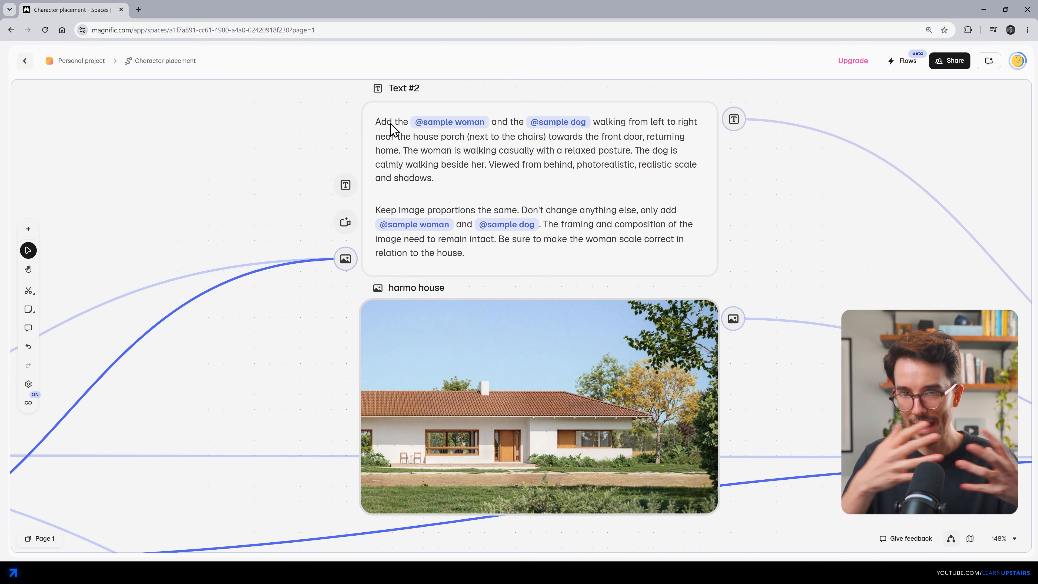
{"action": "left_click", "coordinate": [537, 454]}
{"action": "left_click_drag", "start_coordinate": [537, 454], "coordinate": [519, 356]}
- Read the Text #1 prompt for the interior scene and check the lyra living room image below it
{"action": "left_click", "coordinate": [547, 460]}
{"action": "left_click_drag", "start_coordinate": [534, 511], "coordinate": [526, 237]}
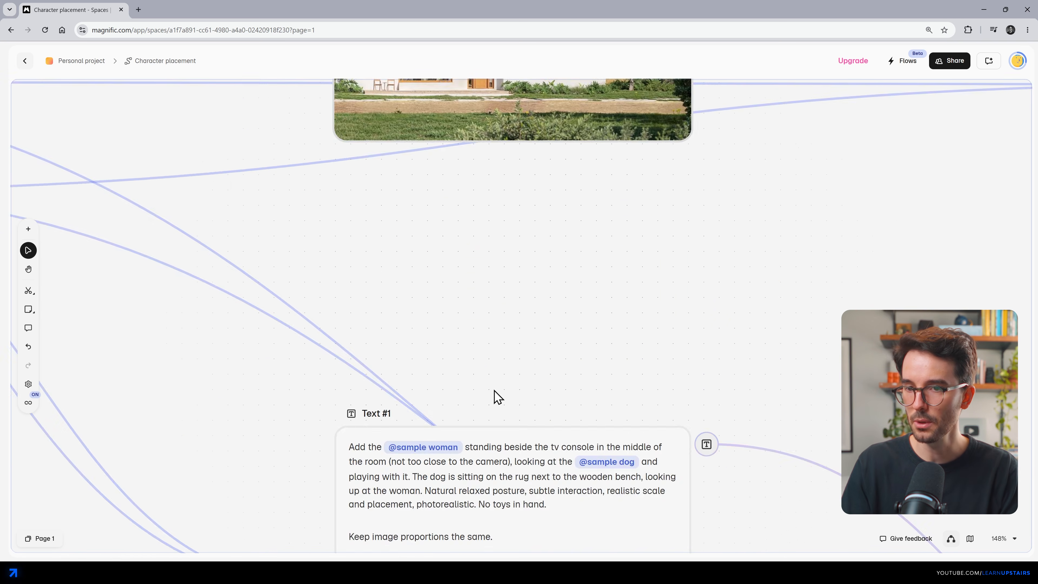
{"action": "left_click_drag", "start_coordinate": [492, 409], "coordinate": [491, 237]}
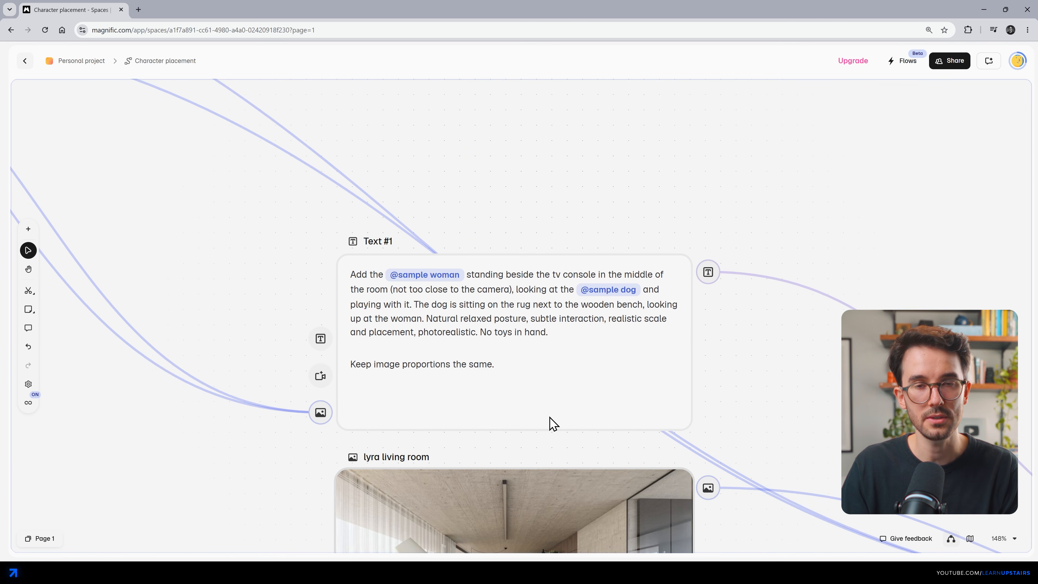
{"action": "left_click_drag", "start_coordinate": [552, 424], "coordinate": [514, 183]}
{"action": "scroll", "coordinate": [454, 318], "scroll_direction": "down", "scroll_amount": 2}
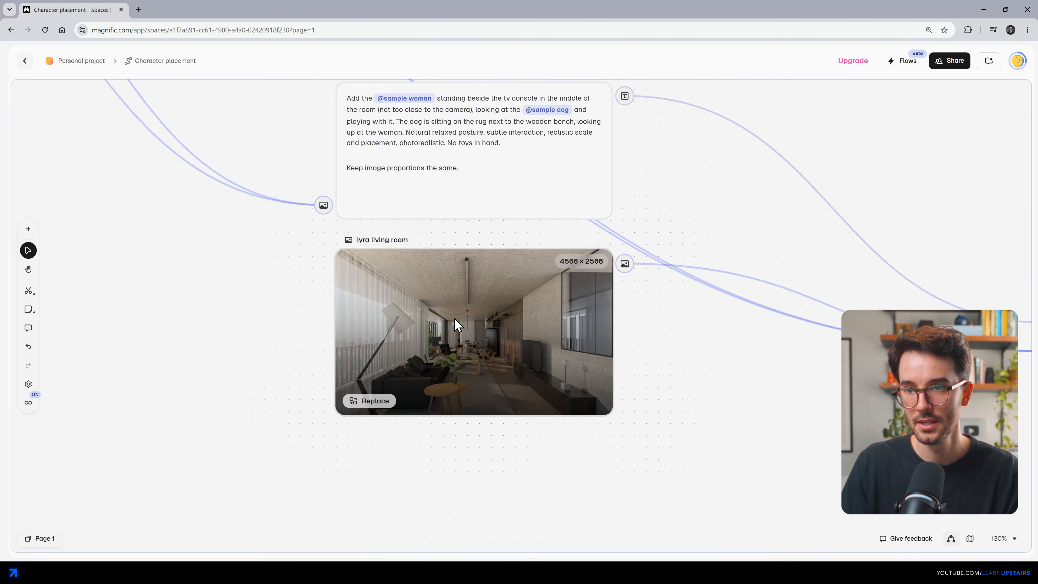
{"action": "scroll", "coordinate": [454, 318], "scroll_direction": "down", "scroll_amount": 1}
- View the living room result in Image Generator #1 and the house result in Image Generator #2 at full size
{"action": "left_click_drag", "start_coordinate": [707, 247], "coordinate": [144, 359]}
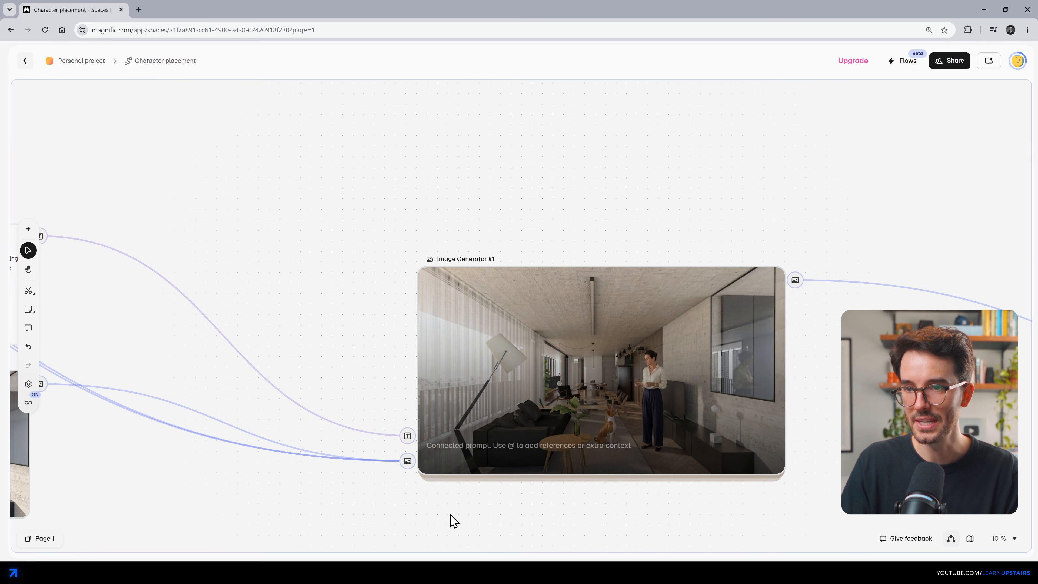
{"action": "double_click", "coordinate": [674, 385]}
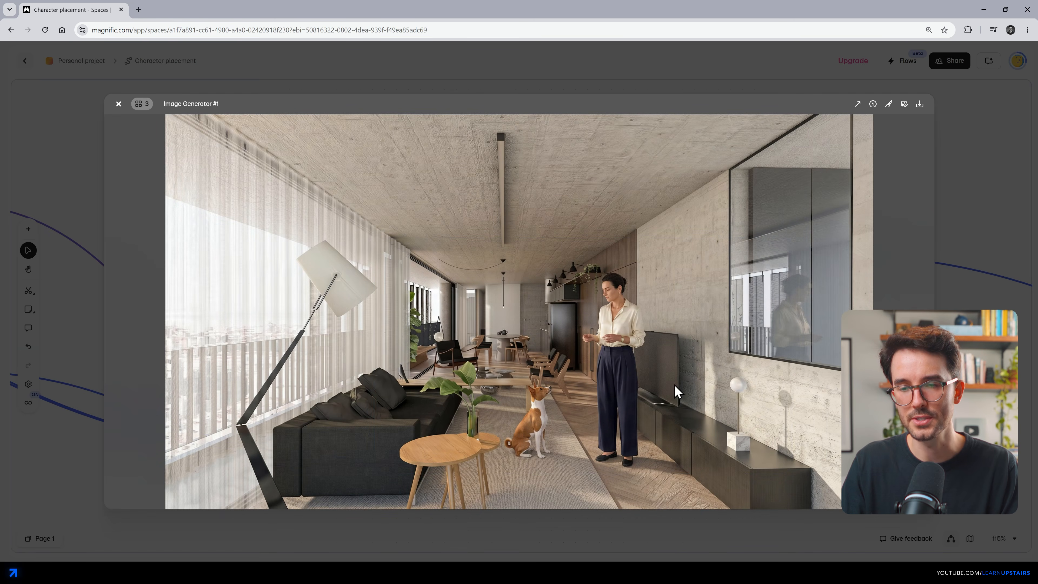
{"action": "key", "text": "Escape"}
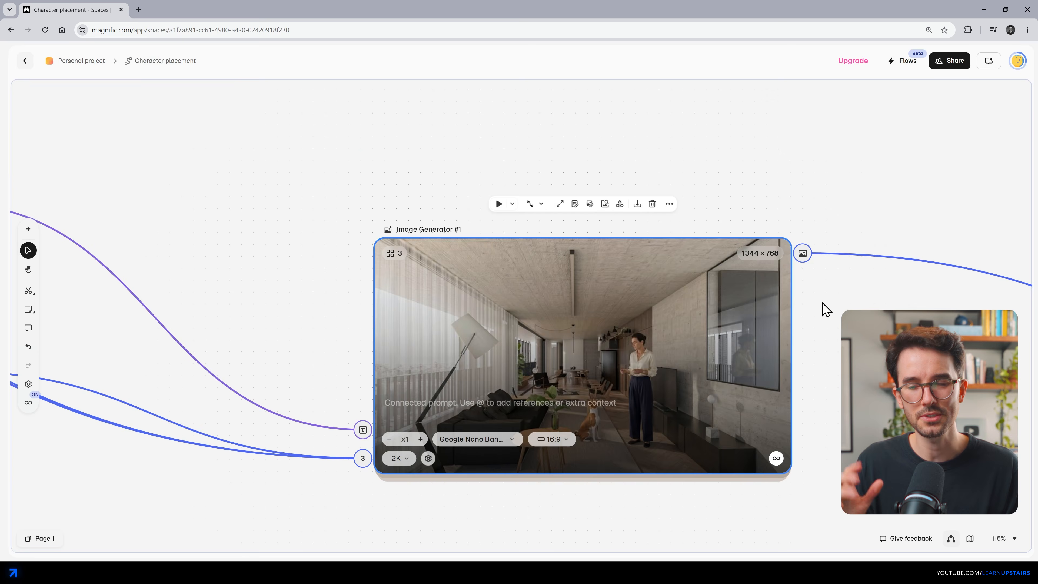
{"action": "scroll", "coordinate": [716, 246], "scroll_direction": "down", "scroll_amount": 2}
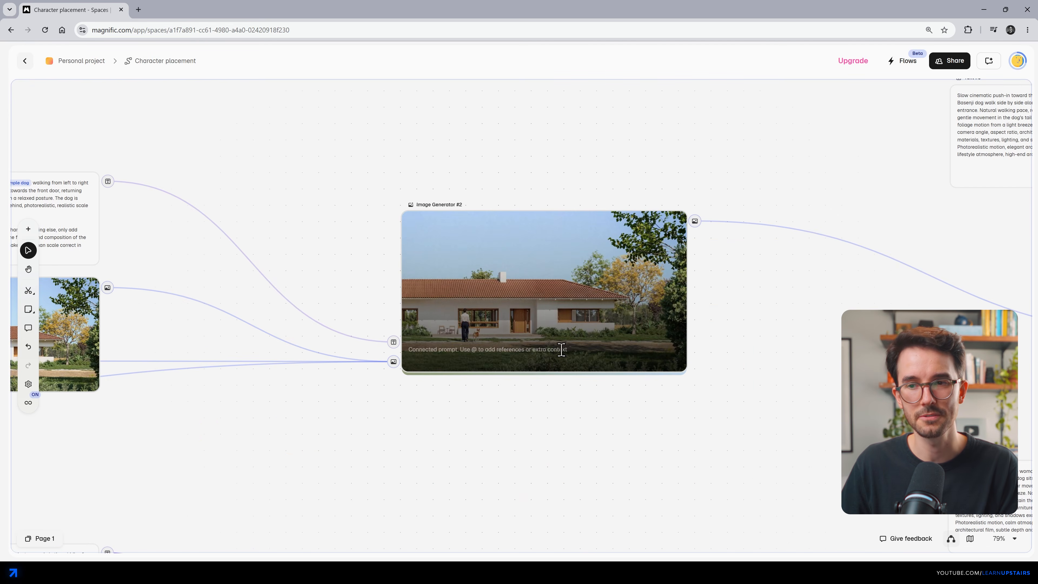
{"action": "double_click", "coordinate": [547, 312]}
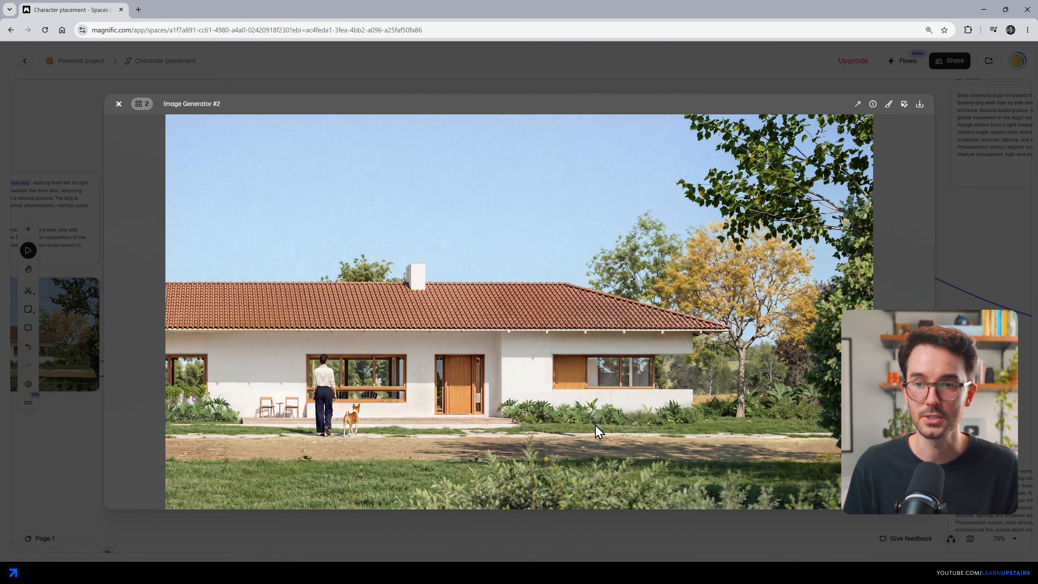
{"action": "key", "text": "Escape"}
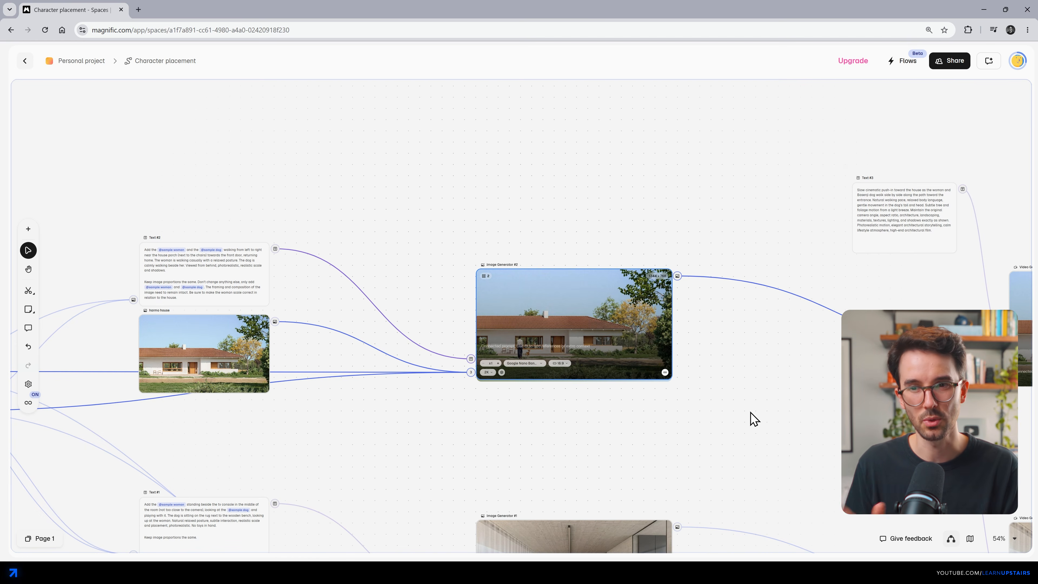
- Move Image Generator #1 up beneath Image Generator #2, and shift Image Generator #2 slightly down to close the gap
{"action": "left_click_drag", "start_coordinate": [566, 526], "coordinate": [566, 442]}
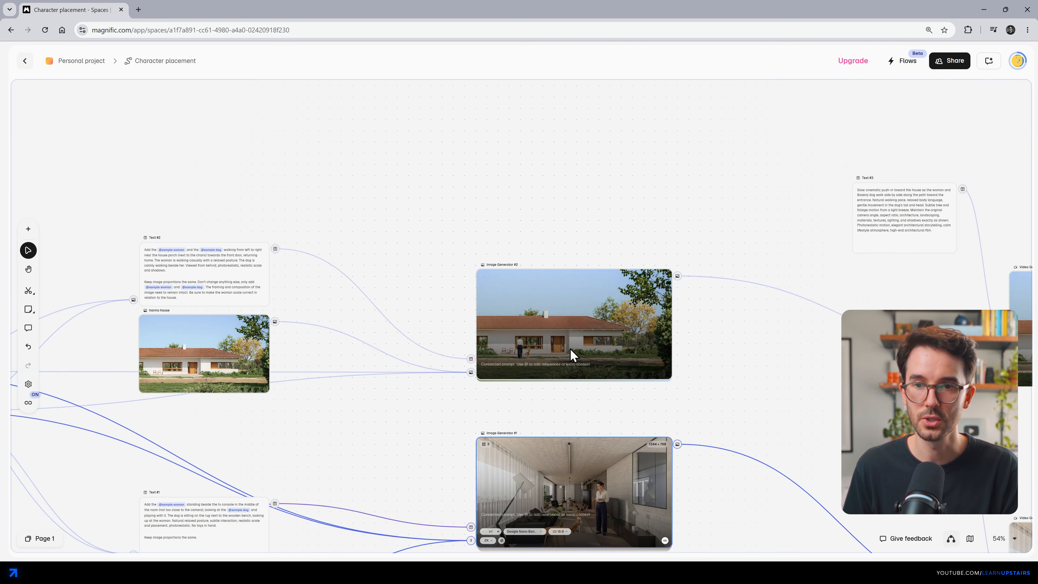
{"action": "left_click_drag", "start_coordinate": [570, 349], "coordinate": [570, 369]}
- Read the Text #4 prompt describing the camera push-in and the woman petting the dog
{"action": "scroll", "coordinate": [586, 437], "scroll_direction": "up", "scroll_amount": 6}
{"action": "left_click_drag", "start_coordinate": [605, 402], "coordinate": [478, 356]}
{"action": "scroll", "coordinate": [587, 357], "scroll_direction": "down", "scroll_amount": 1}
{"action": "left_click", "coordinate": [587, 357]}
{"action": "left_click_drag", "start_coordinate": [588, 358], "coordinate": [608, 319]}
{"action": "scroll", "coordinate": [594, 306], "scroll_direction": "down", "scroll_amount": 1}
{"action": "left_click_drag", "start_coordinate": [874, 335], "coordinate": [532, 312]}
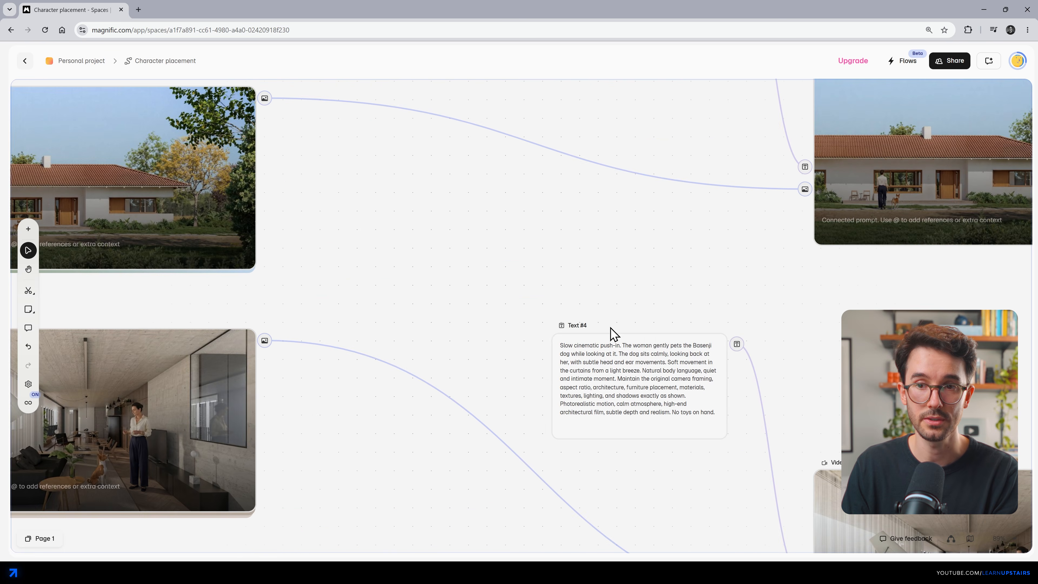
{"action": "scroll", "coordinate": [708, 382], "scroll_direction": "up", "scroll_amount": 5}
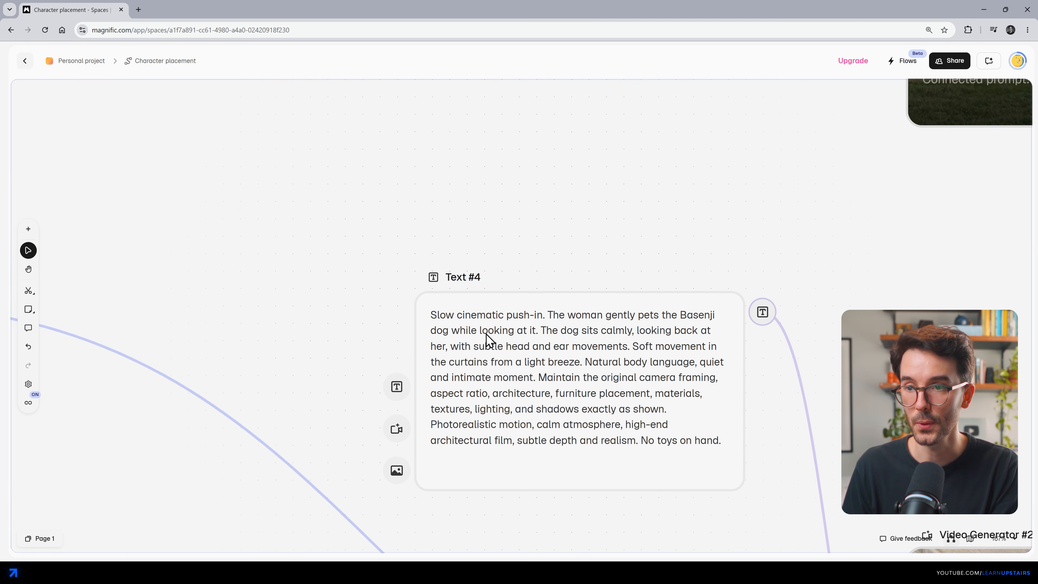
{"action": "scroll", "coordinate": [651, 348], "scroll_direction": "down", "scroll_amount": 2}
- Play the living room clip in Video Generator #2 at full size and close the viewer
{"action": "left_click_drag", "start_coordinate": [702, 383], "coordinate": [468, 202]}
{"action": "left_click_drag", "start_coordinate": [557, 364], "coordinate": [358, 304]}
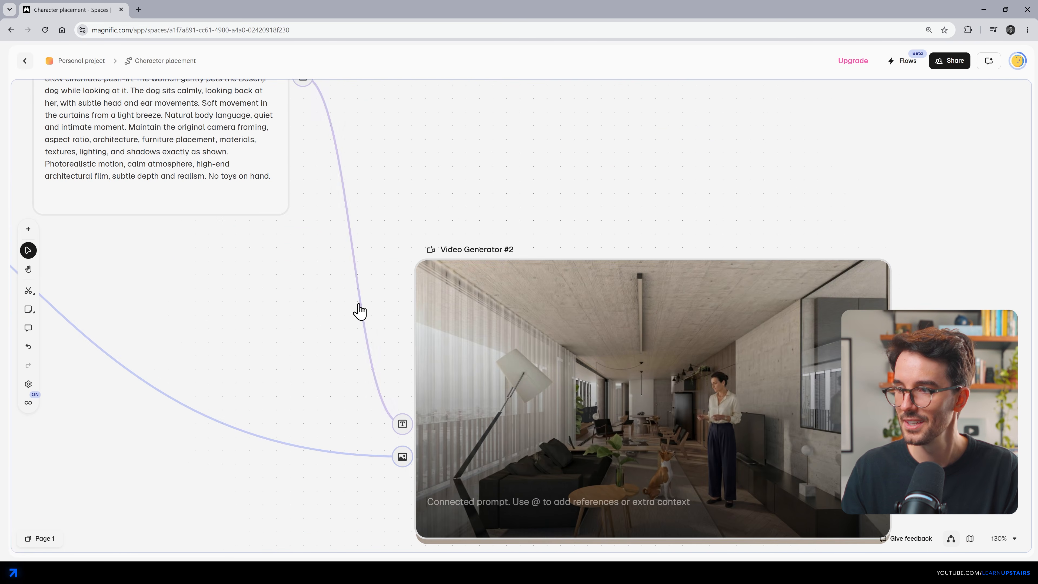
{"action": "left_click_drag", "start_coordinate": [547, 366], "coordinate": [460, 327]}
{"action": "double_click", "coordinate": [459, 329]}
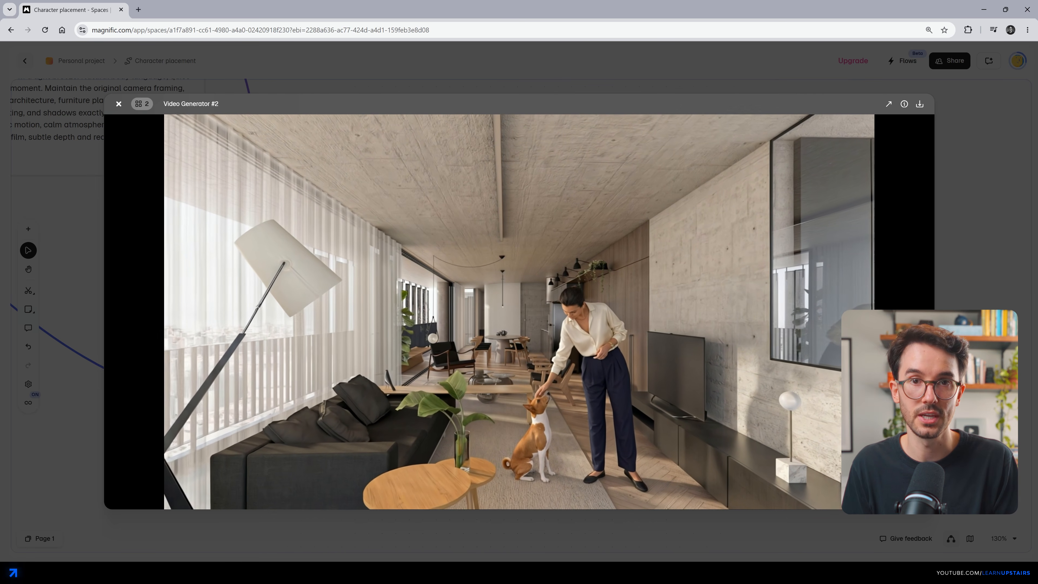
{"action": "left_click", "coordinate": [302, 546]}
- Read the Text #3 prompt for the house walk and play the Video Generator #1 clip at full size
{"action": "left_click", "coordinate": [310, 174]}
{"action": "left_click_drag", "start_coordinate": [310, 179], "coordinate": [355, 389]}
{"action": "scroll", "coordinate": [354, 390], "scroll_direction": "up", "scroll_amount": 10}
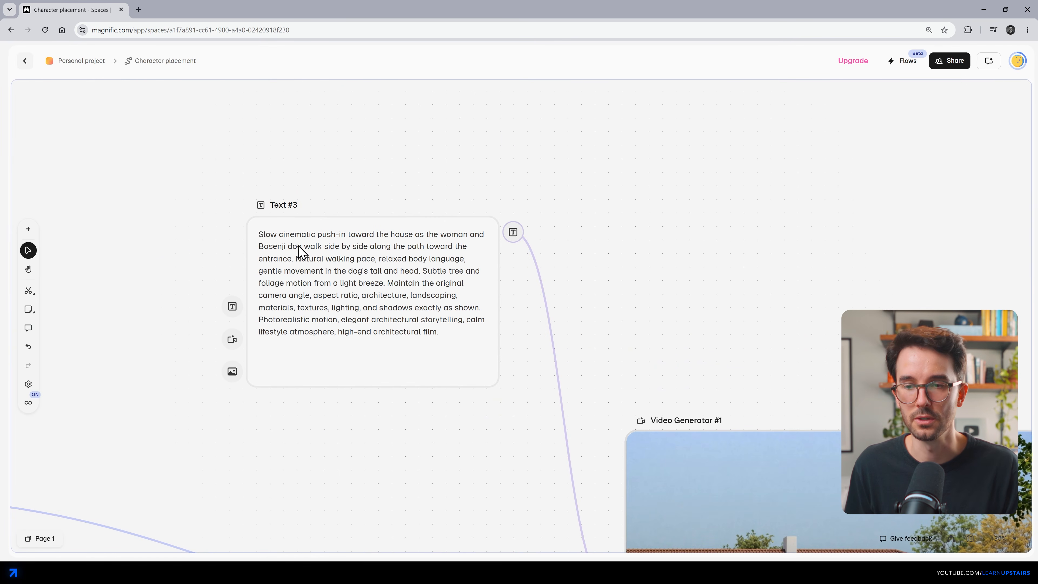
{"action": "left_click_drag", "start_coordinate": [492, 343], "coordinate": [99, 163]}
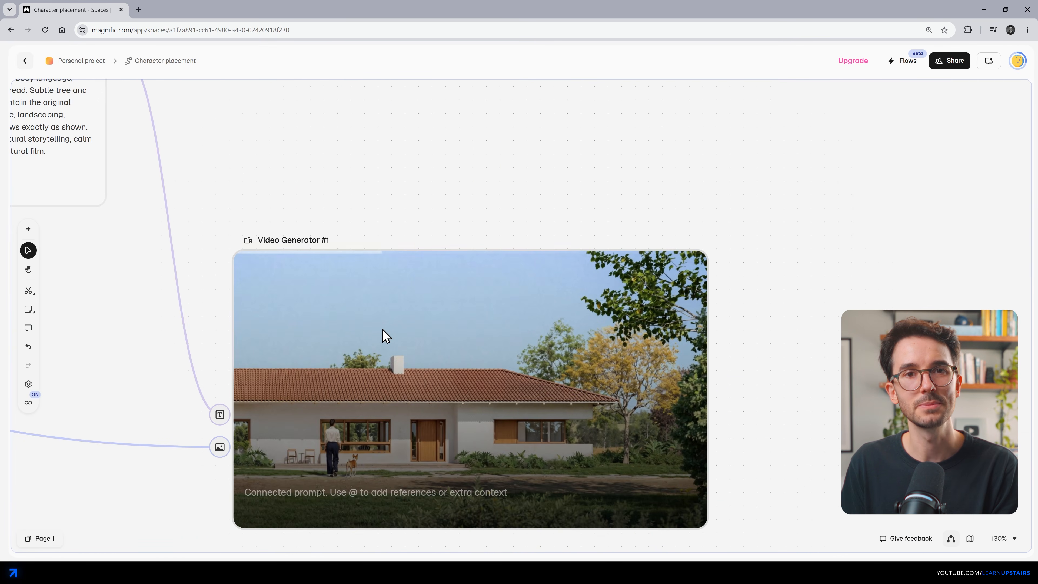
{"action": "double_click", "coordinate": [383, 331]}
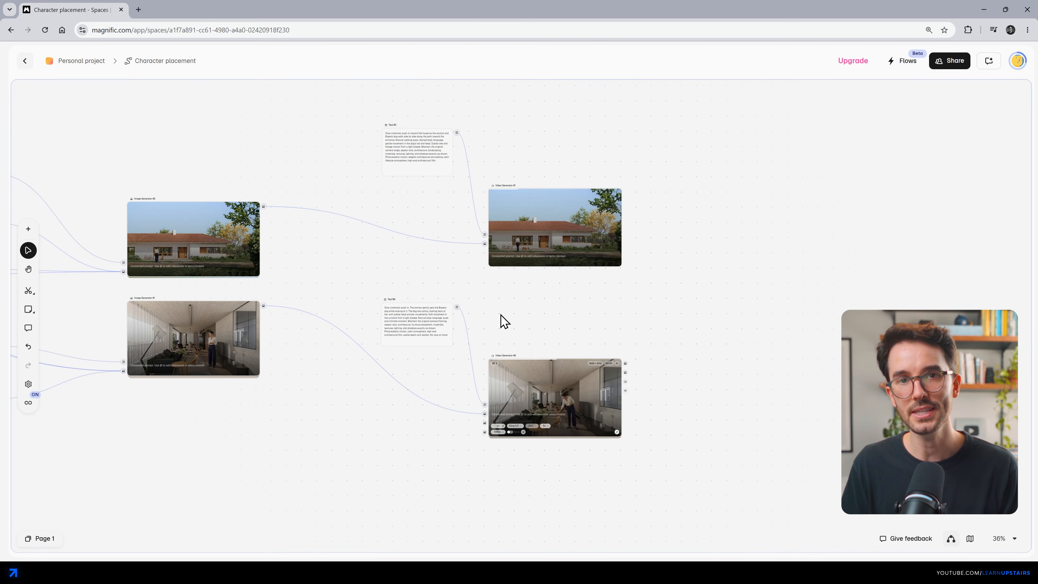
- Highlight the two video prompt and generator pairs, and review the entire Character placement workflow from reference images to videos
{"action": "left_click_drag", "start_coordinate": [362, 304], "coordinate": [646, 324]}
{"action": "scroll", "coordinate": [647, 324], "scroll_direction": "down", "scroll_amount": 3}
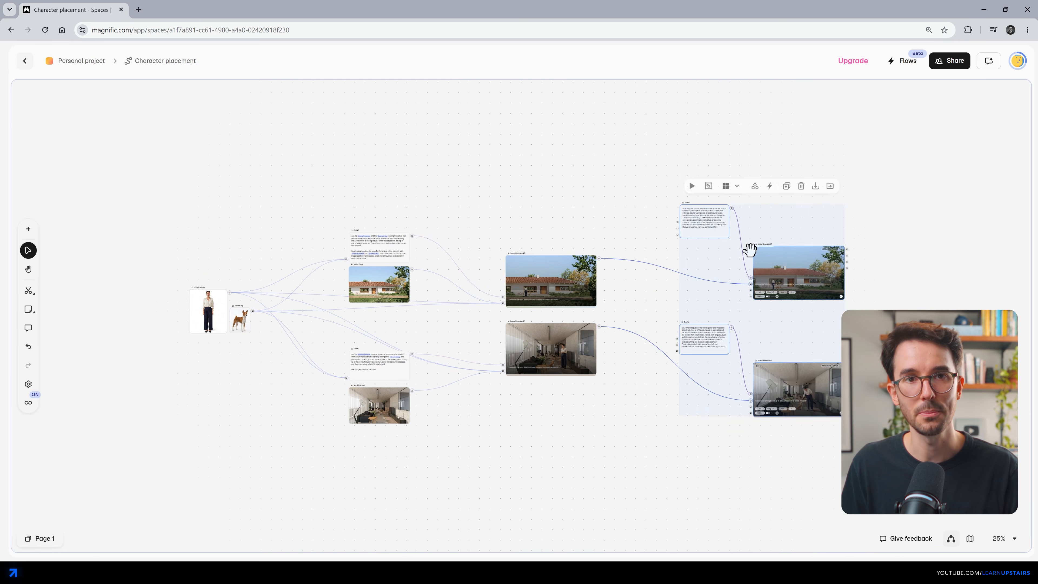
{"action": "left_click_drag", "start_coordinate": [758, 272], "coordinate": [710, 268]}
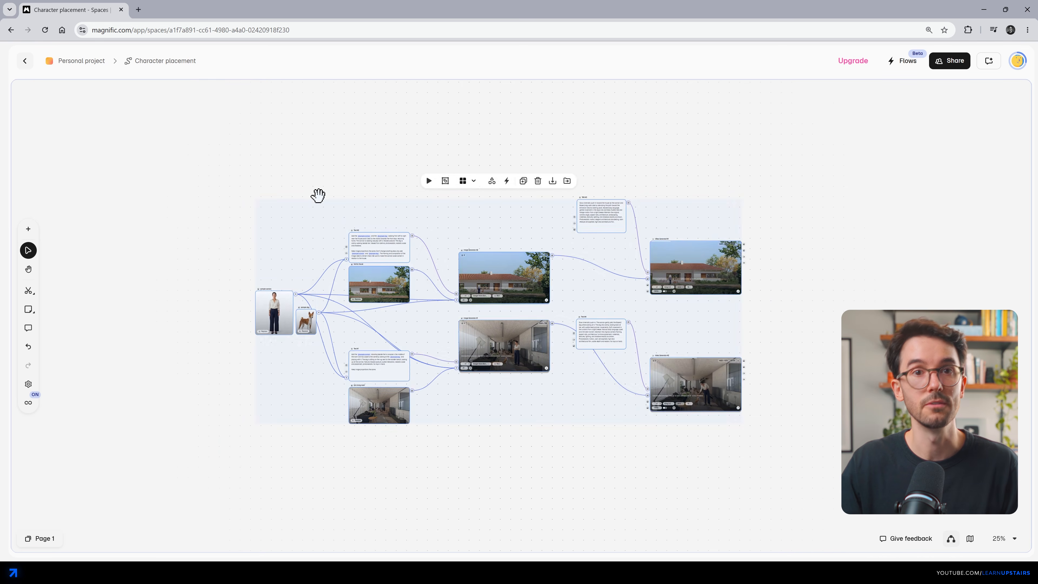
{"action": "key", "text": "shift+1"}
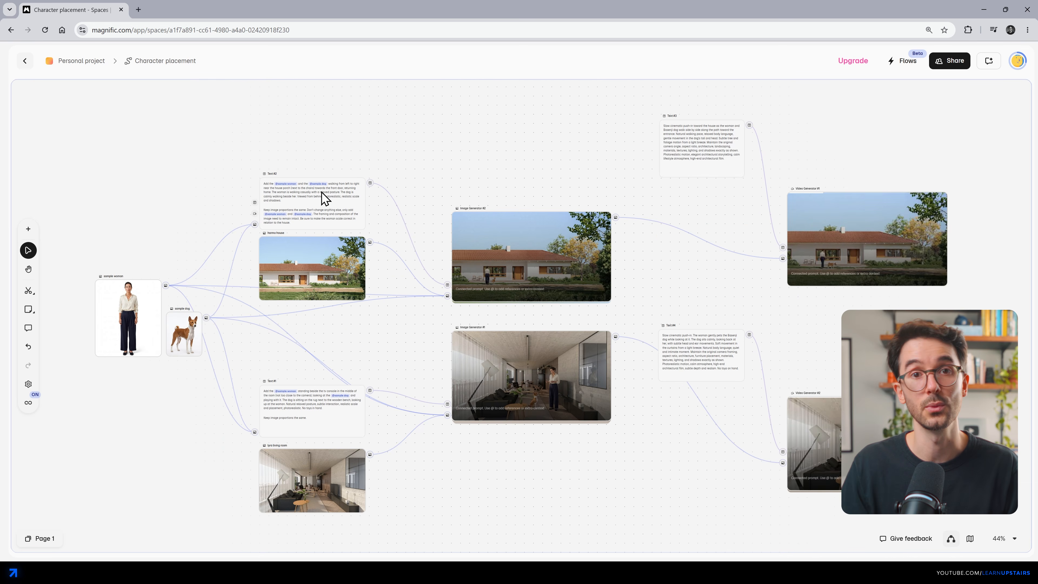